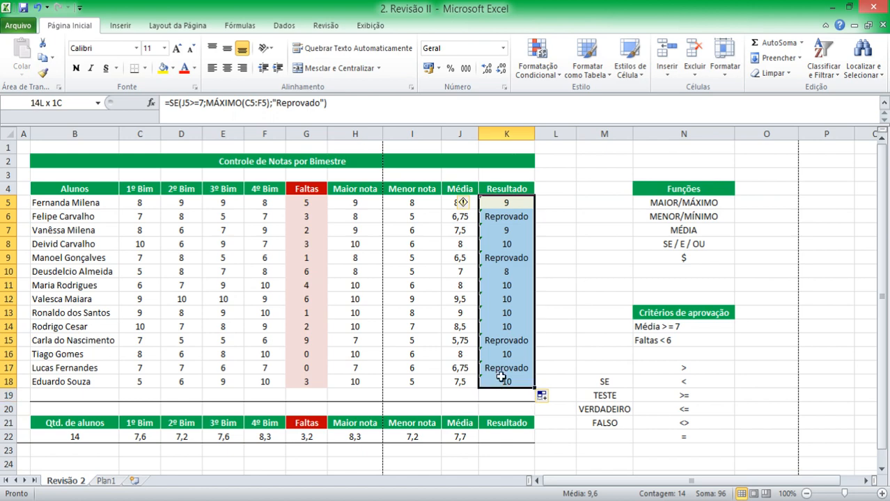
# Clear the formulas from the Resultado column, K5:K18
pyautogui.press('Delete')
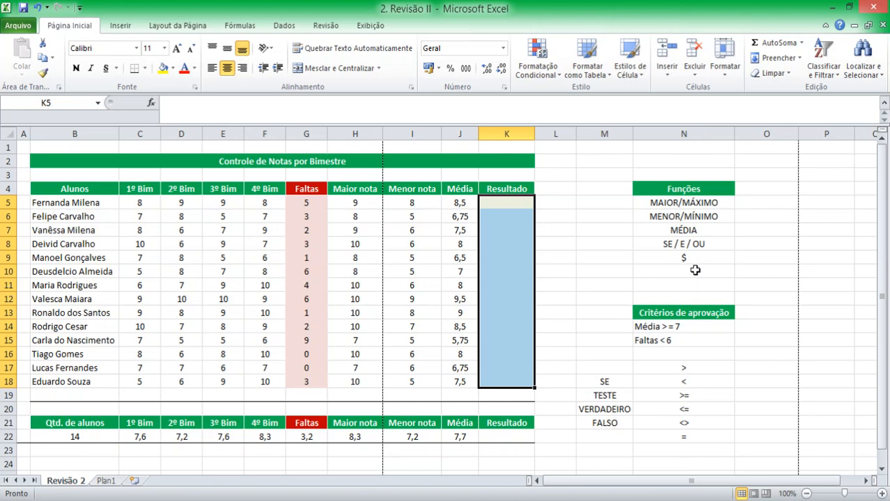
pyautogui.press('Left')
pyautogui.press('Right')
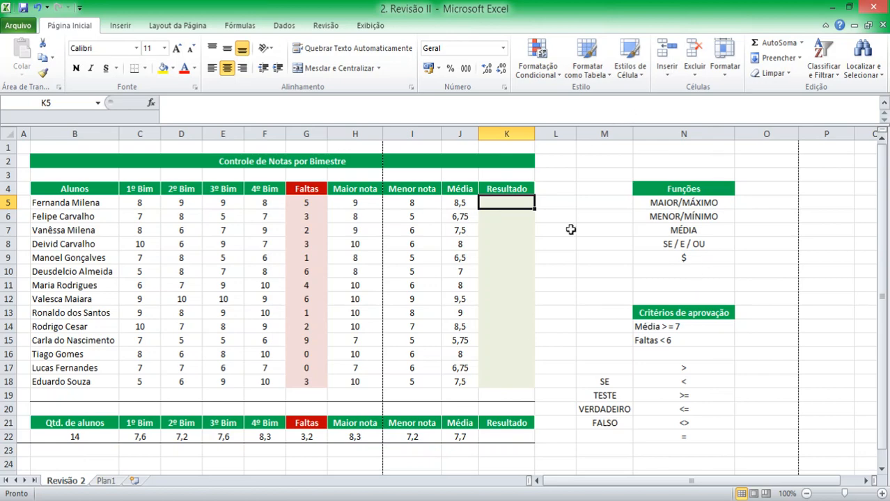
pyautogui.click(689, 258)
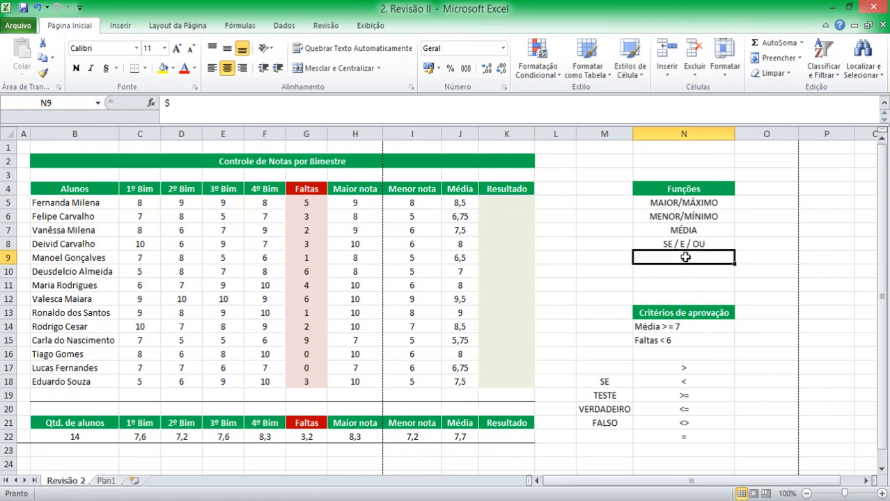
pyautogui.click(687, 287)
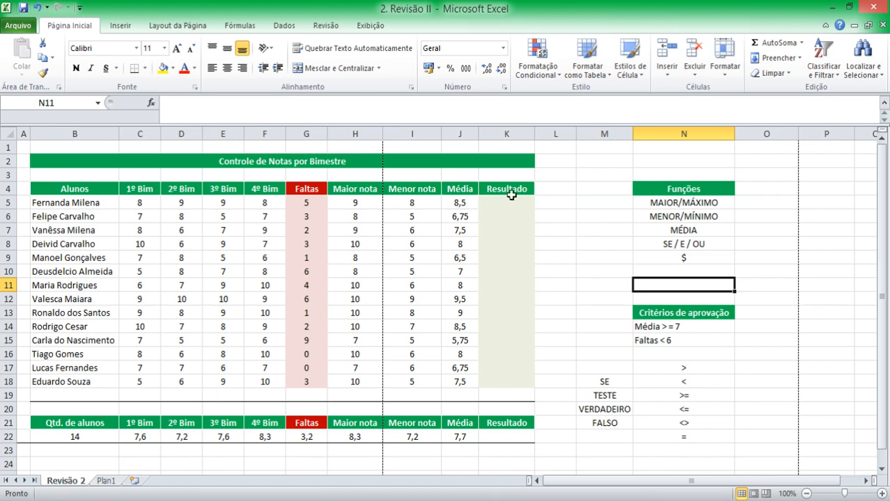
pyautogui.moveTo(507, 203); pyautogui.dragTo(508, 383)
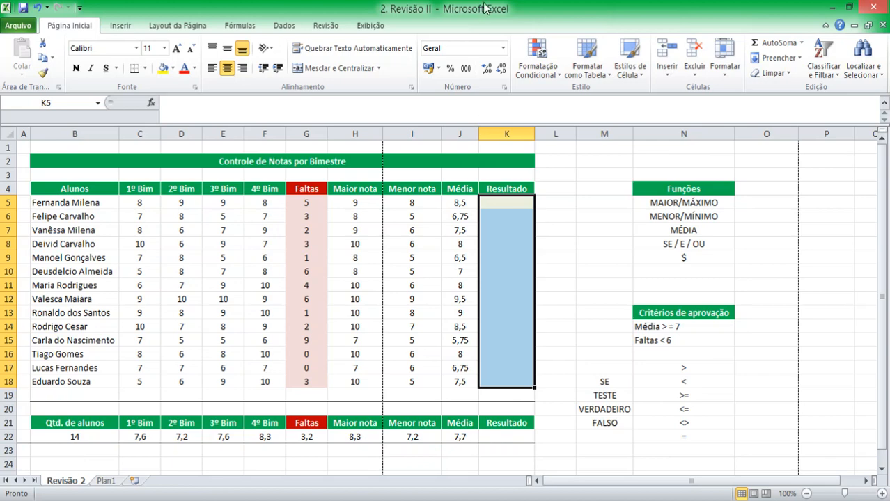
pyautogui.click(605, 284)
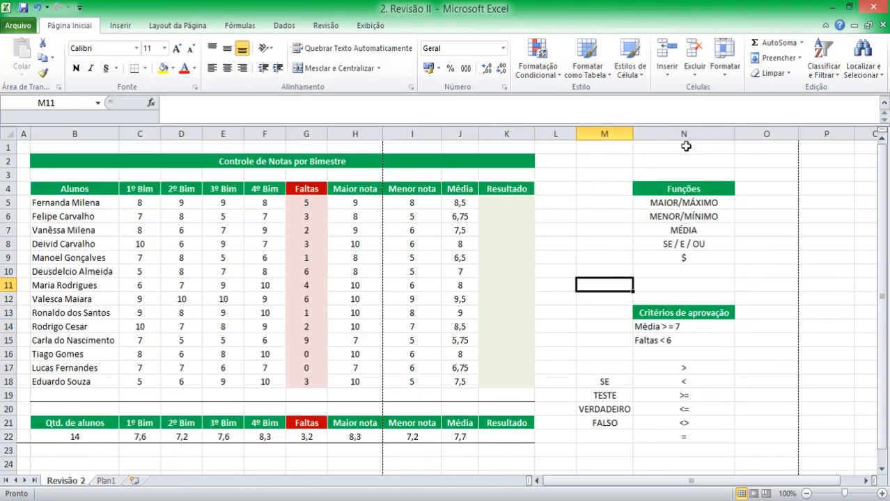
pyautogui.scroll(-3, 651, 289)
pyautogui.scroll(3, 651, 289)
# Copy the "Funções" header from N4 into N1
pyautogui.click(672, 148)
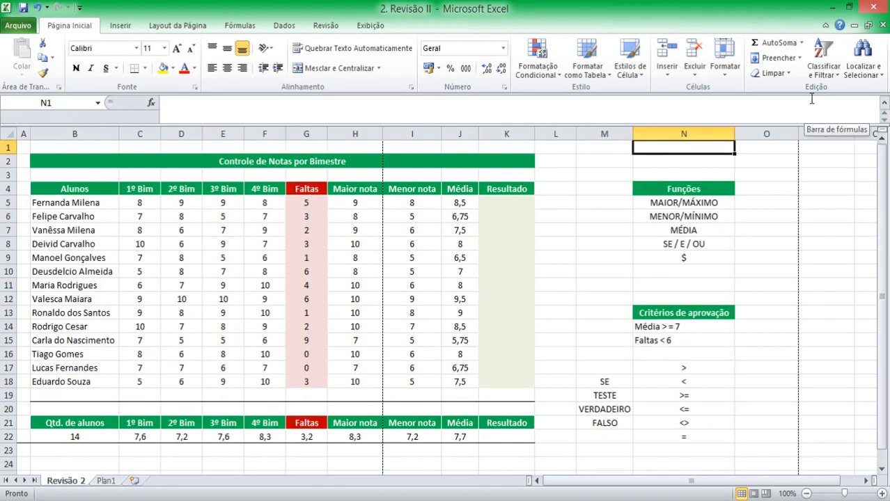
pyautogui.press('Down')
pyautogui.press('Down')
pyautogui.press('Down')
pyautogui.hotkey('ctrl', 'c')
pyautogui.press('Up')
pyautogui.press('Up')
pyautogui.press('Up')
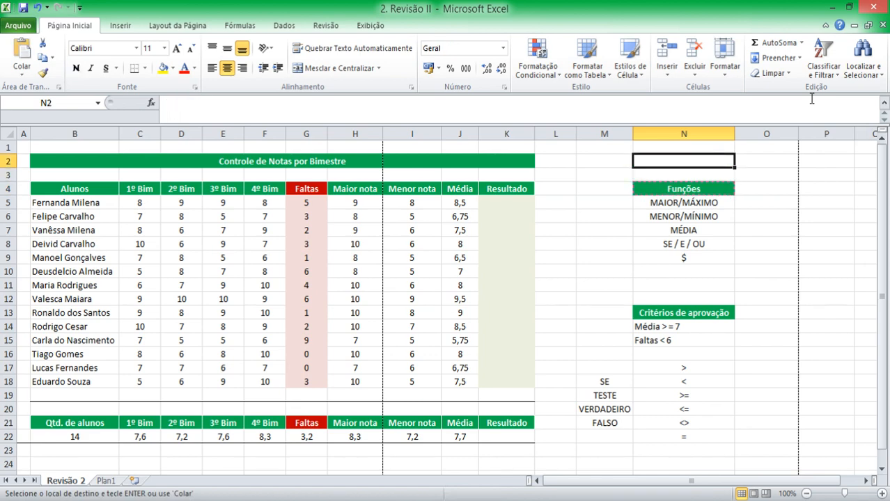
pyautogui.press('Right')
pyautogui.press('Right')
pyautogui.press('Left')
pyautogui.press('Left')
pyautogui.press('Left')
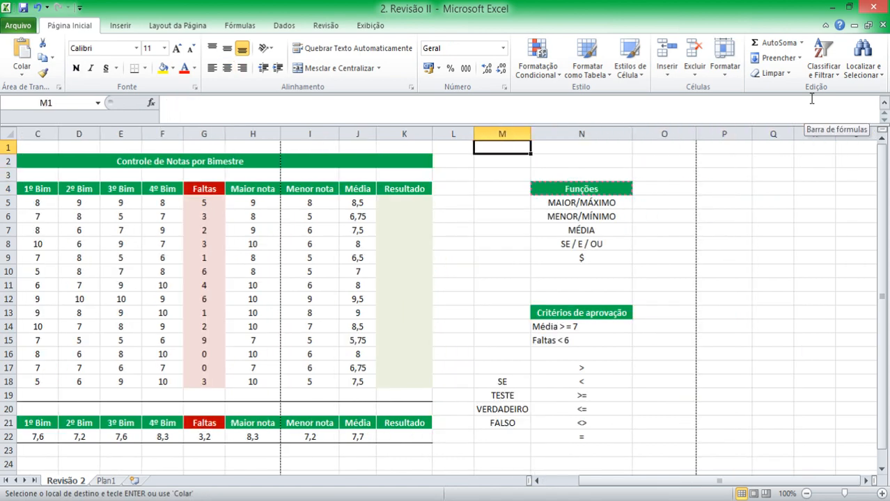
pyautogui.press('Right')
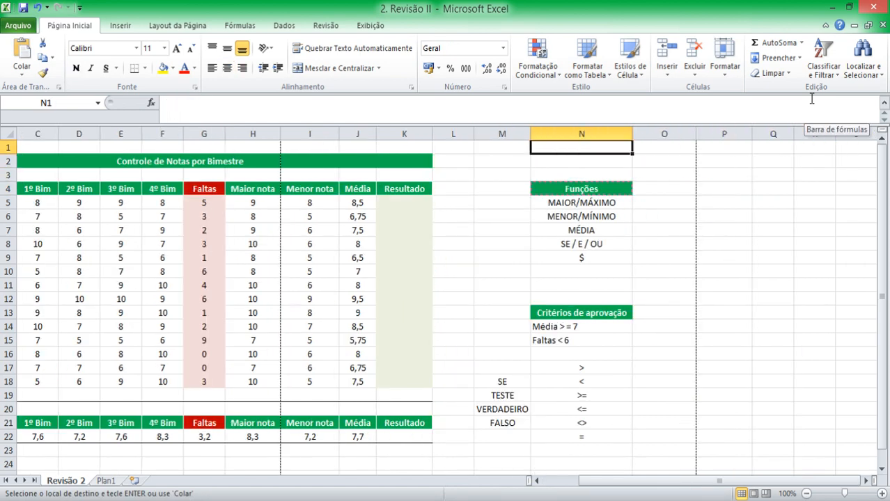
pyautogui.press('Return')
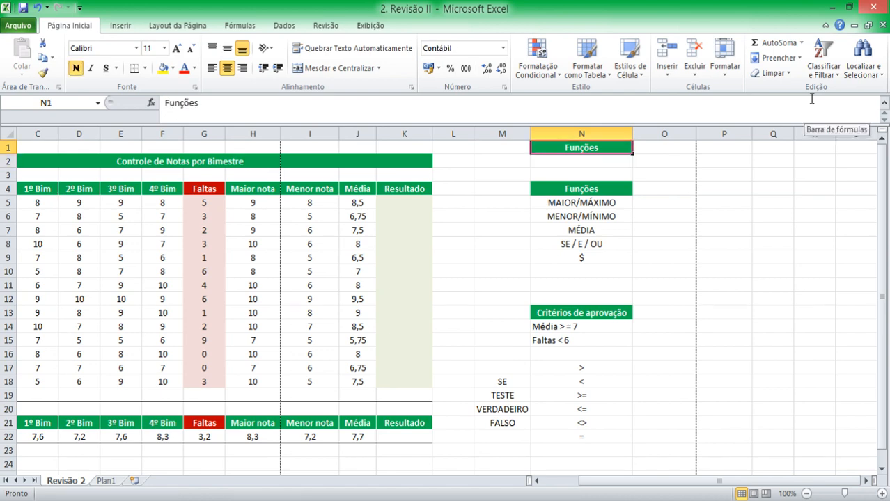
# Replace the N1 header text with "Aprovado" and enter 7 in N2 below it
pyautogui.press('Down')
pyautogui.press('Up')
pyautogui.press('Delete')
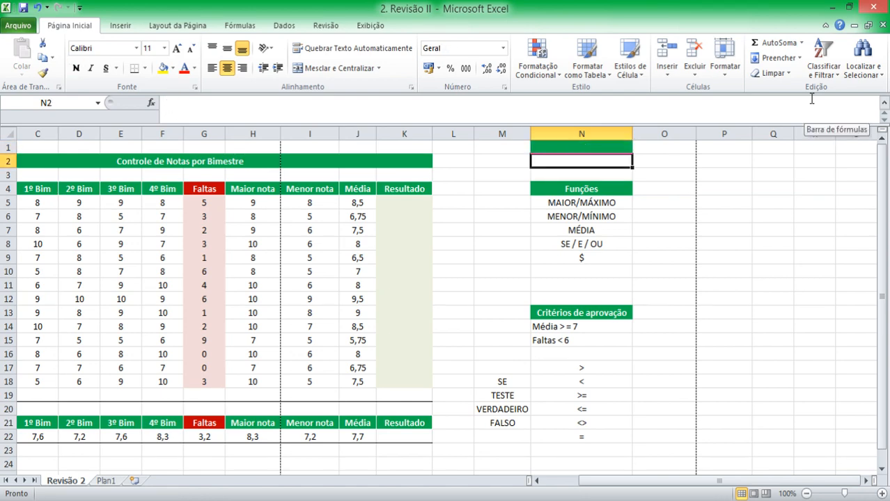
pyautogui.write('aPROVADO')
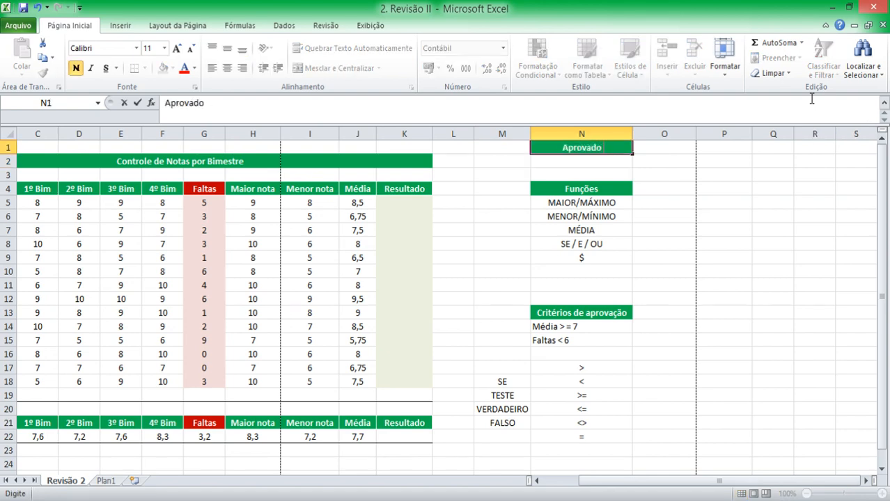
pyautogui.press('Return')
pyautogui.write('7')
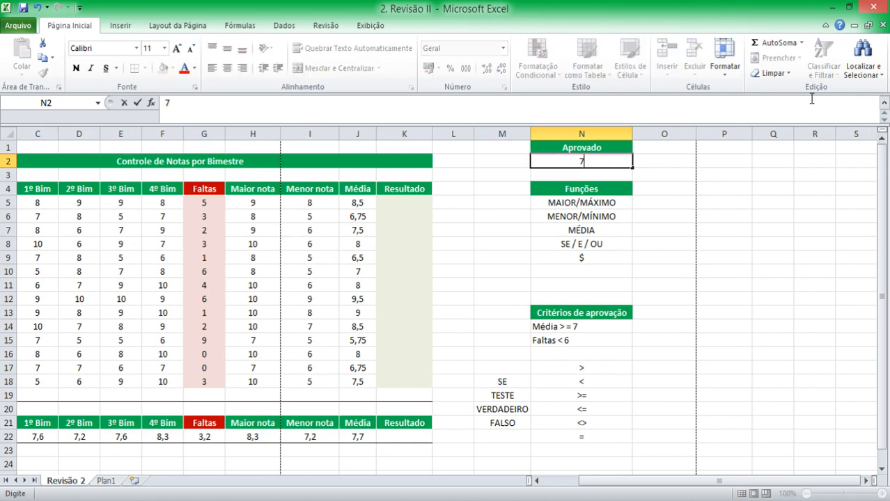
pyautogui.press('Return')
# Copy the header and value in N1:N2 into O1:O2
pyautogui.press('Up')
pyautogui.press('Up')
pyautogui.hotkey('shift', 'Down')
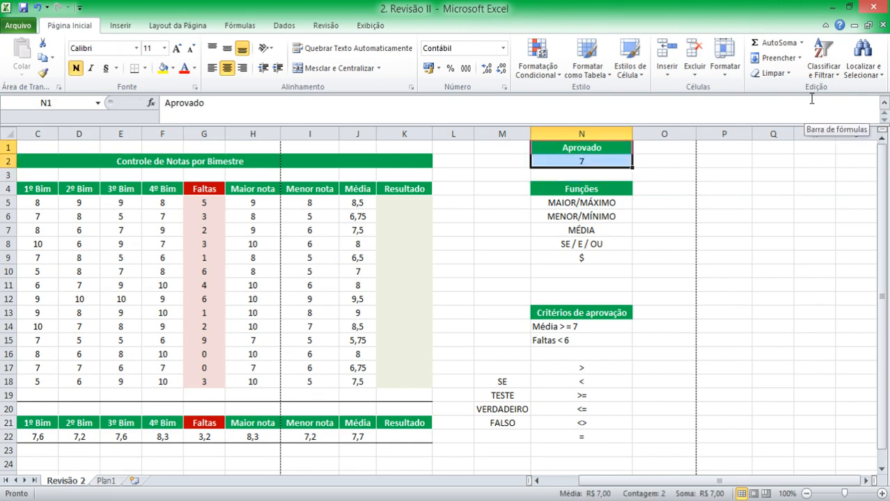
pyautogui.hotkey('ctrl', 'c')
pyautogui.press('Right')
pyautogui.press('Return')
pyautogui.press('Right')
pyautogui.press('Left')
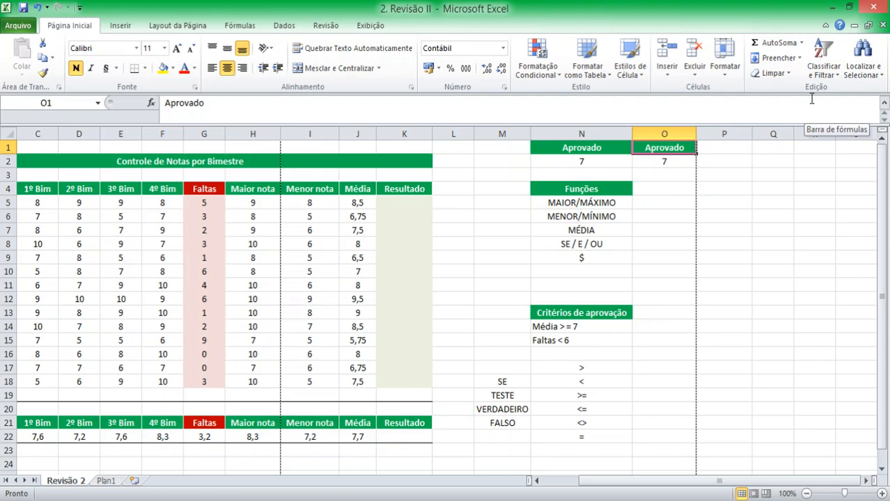
# Change the O1 header to VERDADEIRO and enter "Férias", including the quotation marks, in O2
pyautogui.write('Ve')
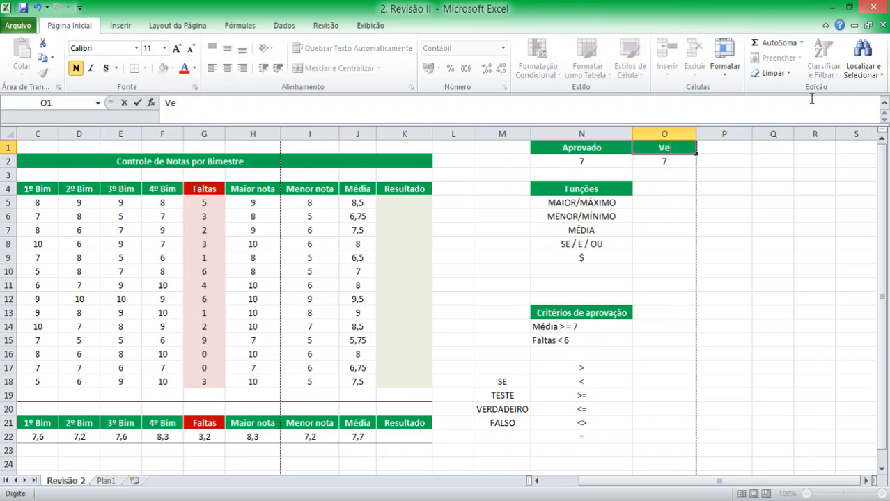
pyautogui.press('Escape')
pyautogui.write('Verdadeiro')
pyautogui.press('Return')
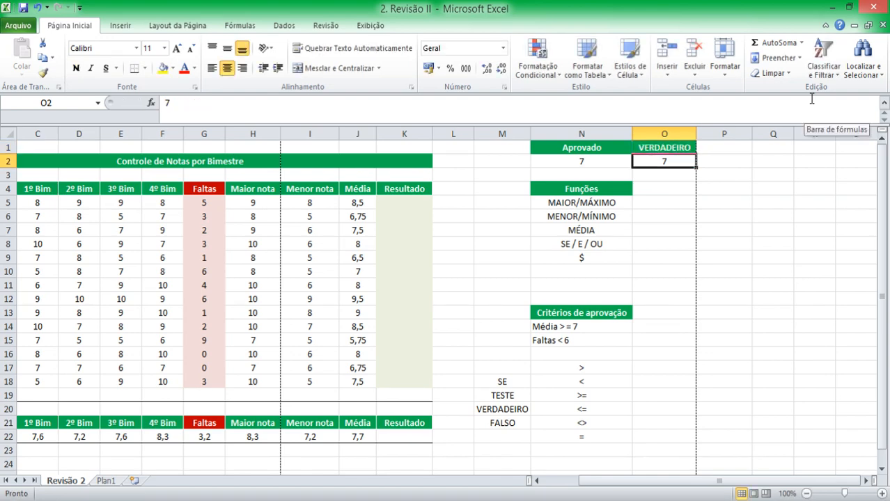
pyautogui.write('"')
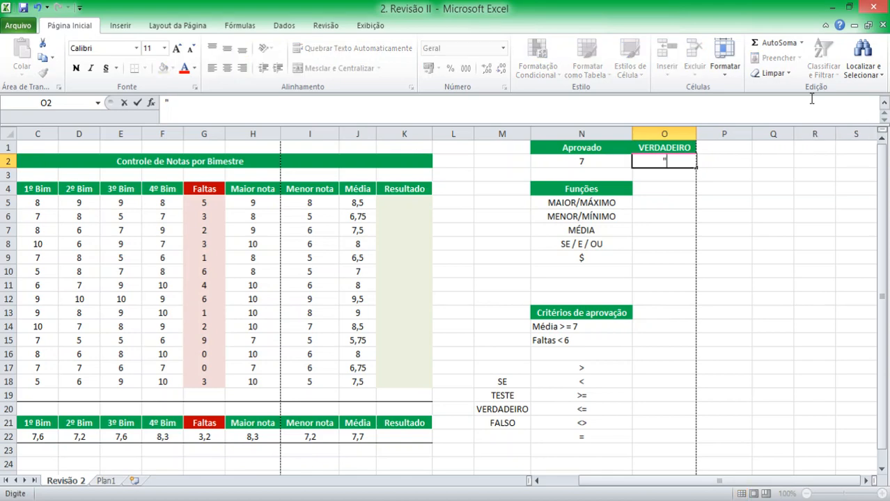
pyautogui.write('Férias"')
pyautogui.press('Return')
# Copy O1:O2 into P1:P2 and widen column P slightly
pyautogui.press('Up')
pyautogui.press('Up')
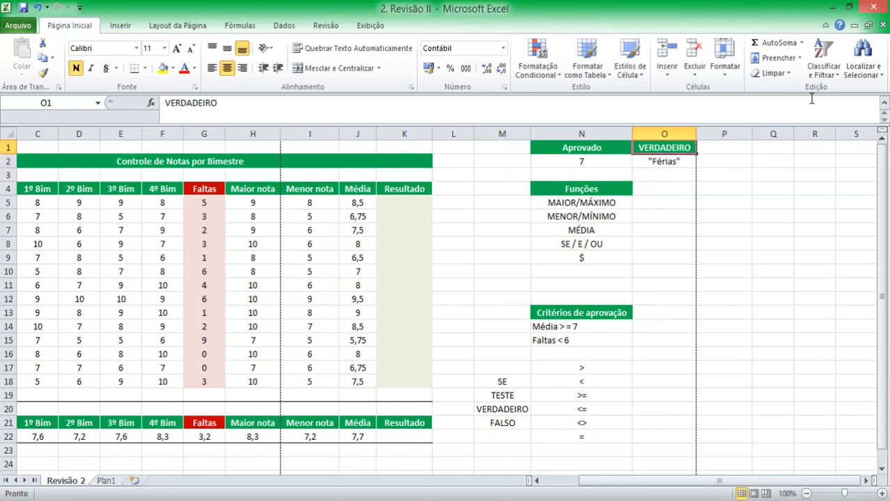
pyautogui.hotkey('shift', 'Down')
pyautogui.hotkey('ctrl', 'c')
pyautogui.hotkey('ctrl', 'Right')
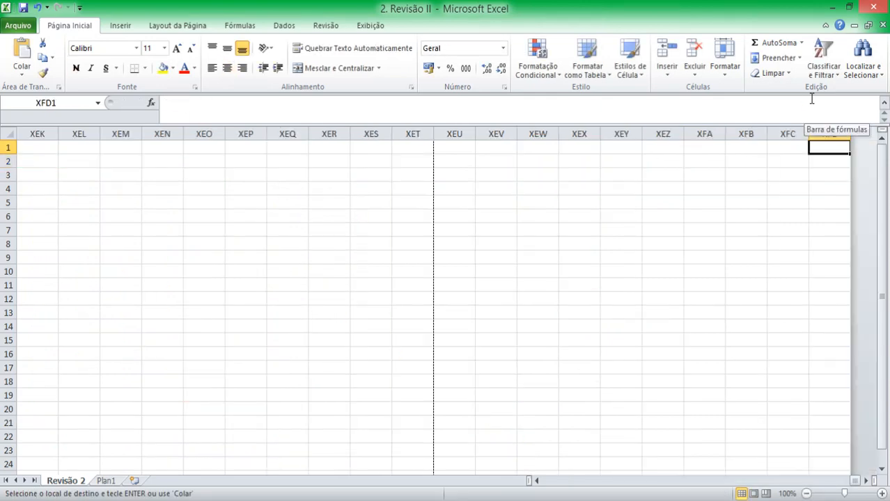
pyautogui.hotkey('ctrl', 'Left')
pyautogui.press('Right')
pyautogui.press('Return')
pyautogui.hotkey('ctrl', 'Left')
pyautogui.hotkey('ctrl', 'Left')
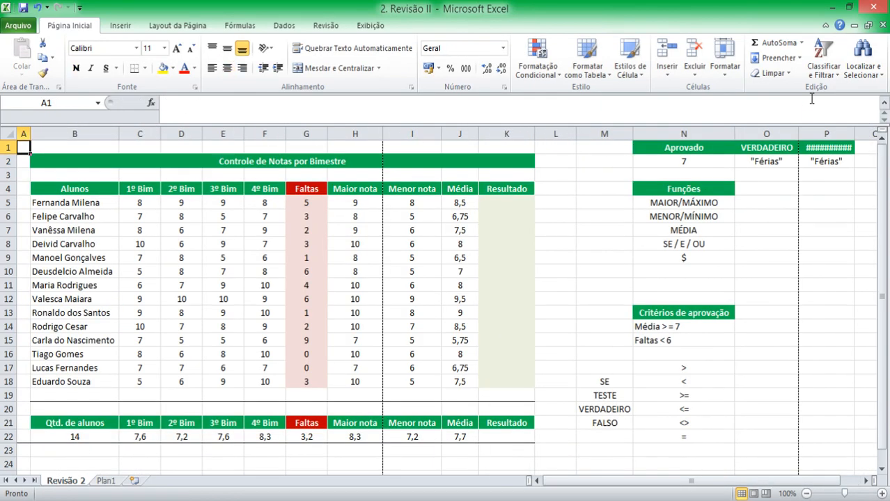
pyautogui.hotkey('ctrl', 'Right')
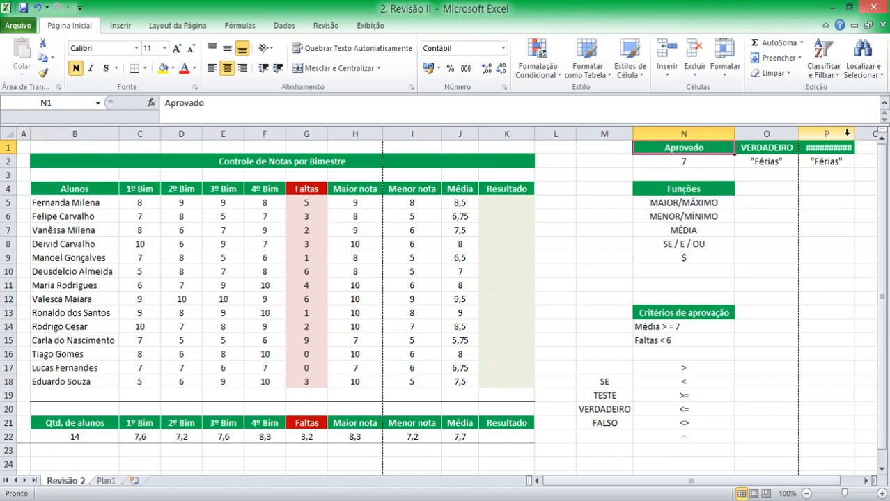
pyautogui.moveTo(854, 134); pyautogui.dragTo(862, 134)
# Change the P1 header to FALSO and enter Em recuperação in P2
pyautogui.click(832, 149)
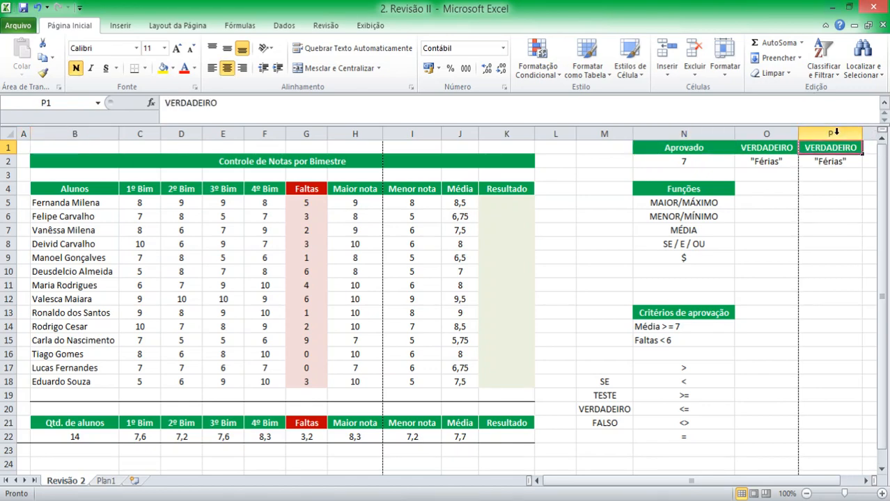
pyautogui.write('FALSO')
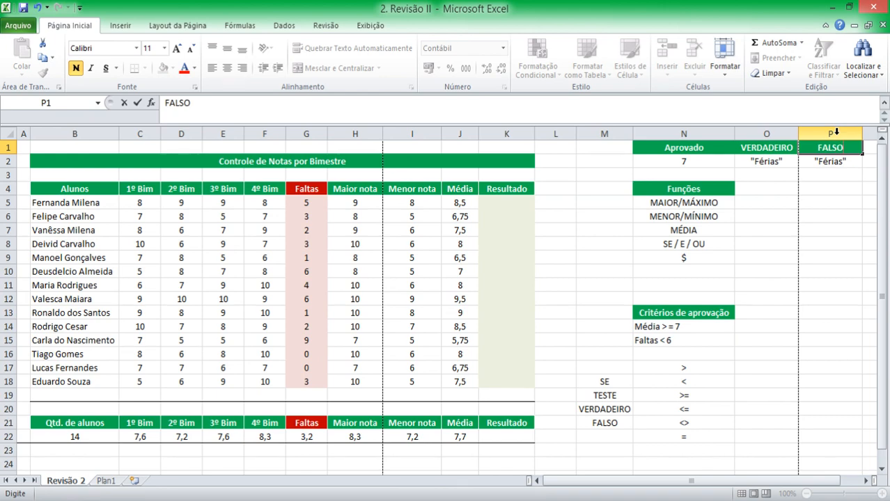
pyautogui.press('Return')
pyautogui.write('Em')
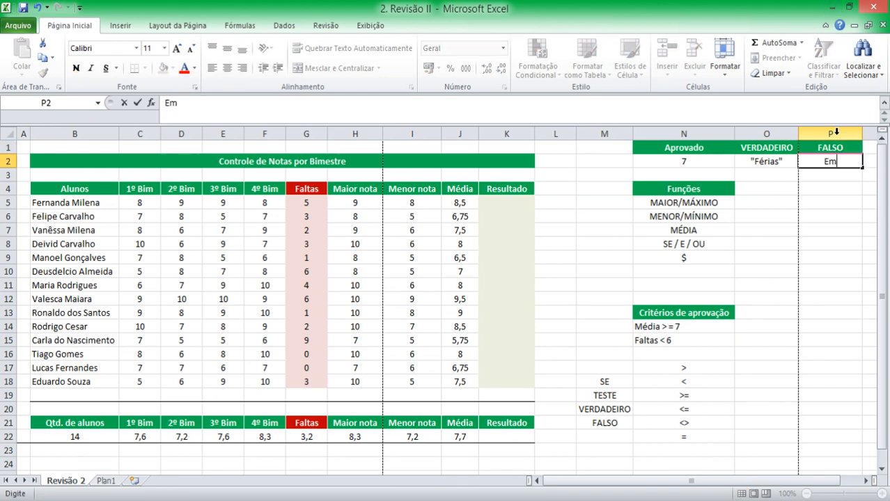
pyautogui.write(' recuperação')
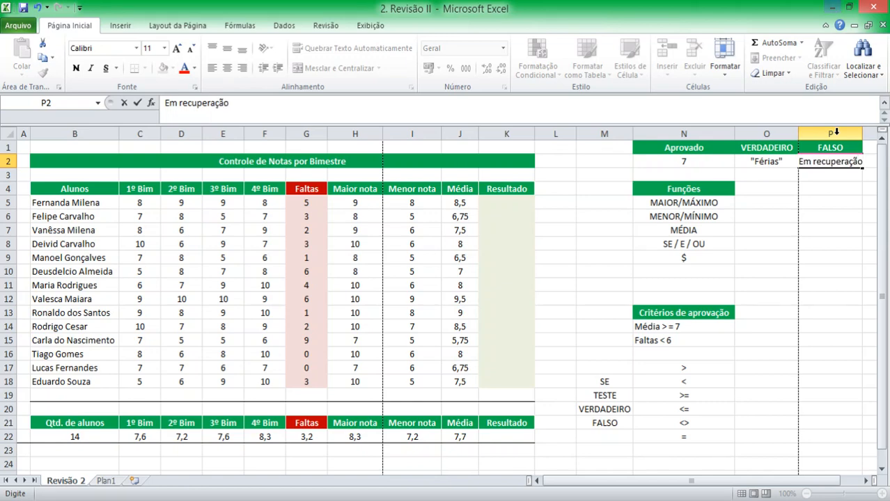
pyautogui.press('Return')
# Fit the width of column P to its contents
pyautogui.press('Up')
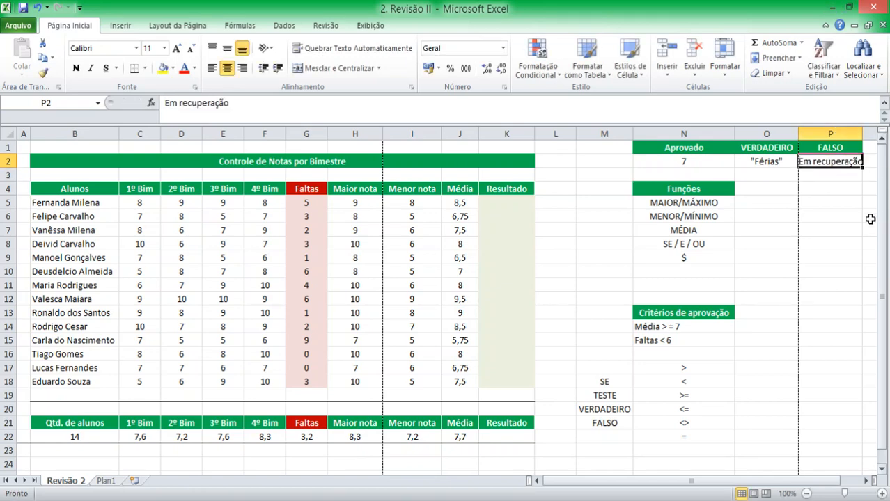
pyautogui.doubleClick(862, 134)
pyautogui.press('Left')
pyautogui.press('Left')
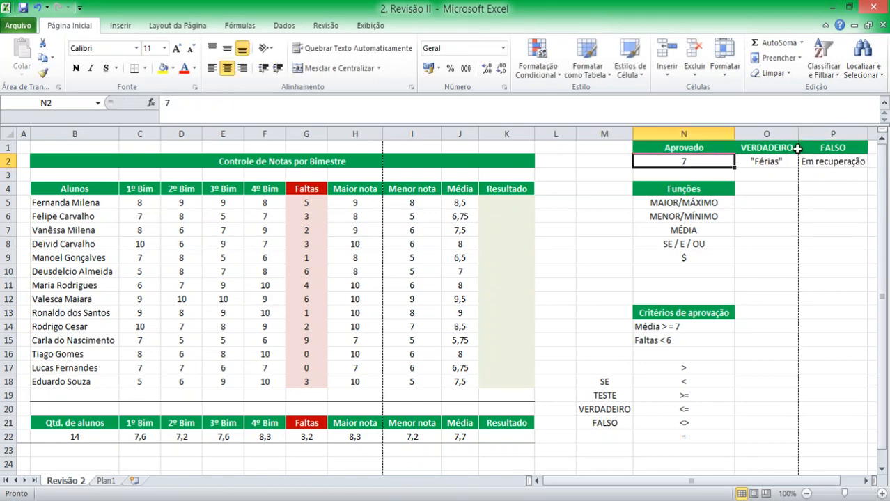
# Copy the two result texts in O2:P2 down into O6:P6
pyautogui.press('Right')
pyautogui.hotkey('shift', 'Right')
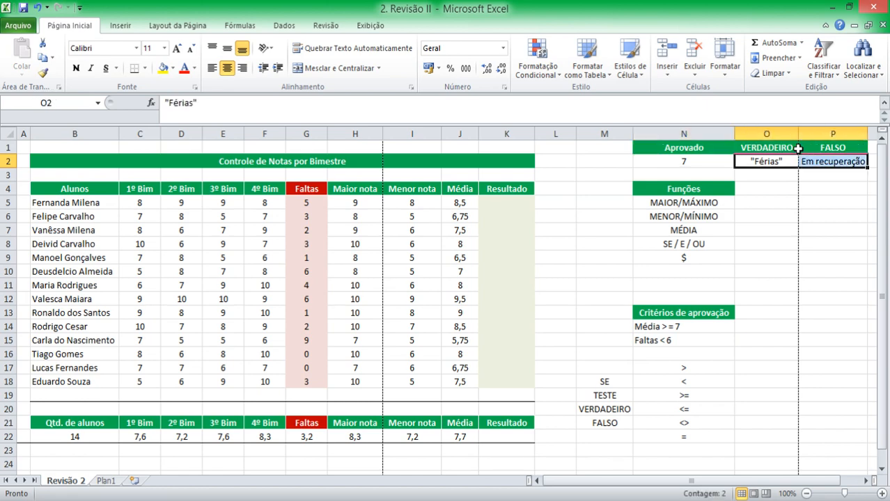
pyautogui.hotkey('ctrl', 'c')
pyautogui.press('Down')
pyautogui.press('Down')
pyautogui.press('Down')
pyautogui.press('Down')
pyautogui.hotkey('ctrl', 'v')
pyautogui.press('Escape')
# Replace the text in O2 with Aprovado and the text in P2 with Reprovado
pyautogui.press('Up')
pyautogui.press('Up')
pyautogui.press('Up')
pyautogui.press('Up')
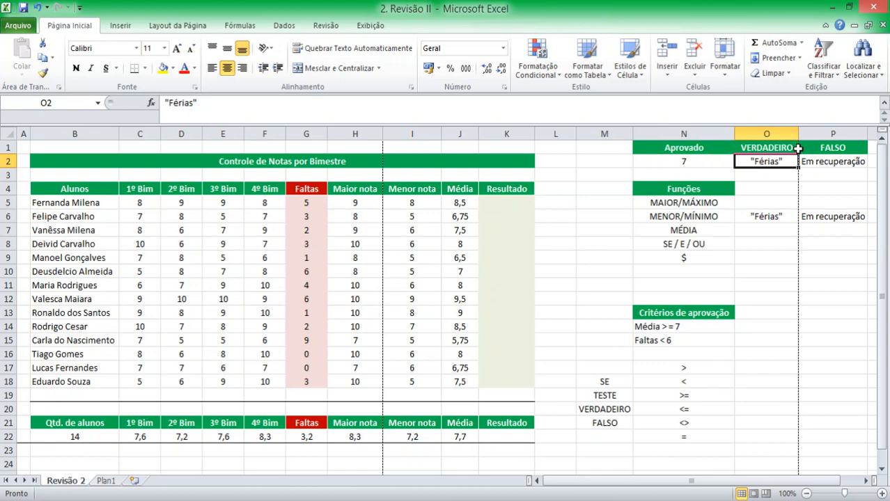
pyautogui.write('Aprovado')
pyautogui.press('Tab')
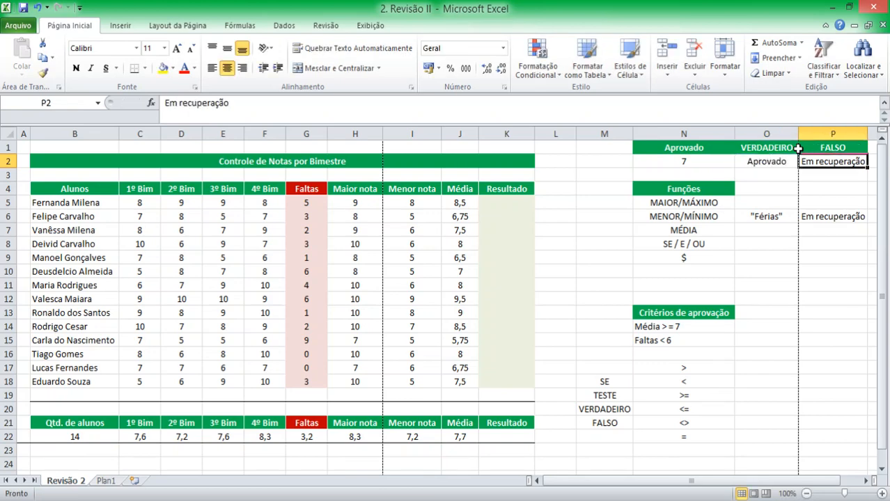
pyautogui.write('Reprovado')
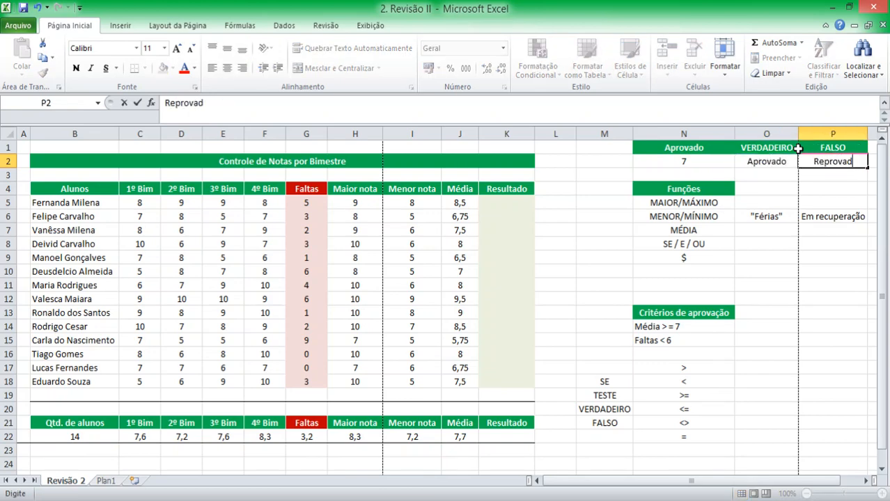
pyautogui.press('Left')
# Replace the text in O6 with Férias, without the quotation marks
pyautogui.press('Left')
pyautogui.press('Right')
pyautogui.press('Down')
pyautogui.press('Down')
pyautogui.press('Down')
pyautogui.press('Down')
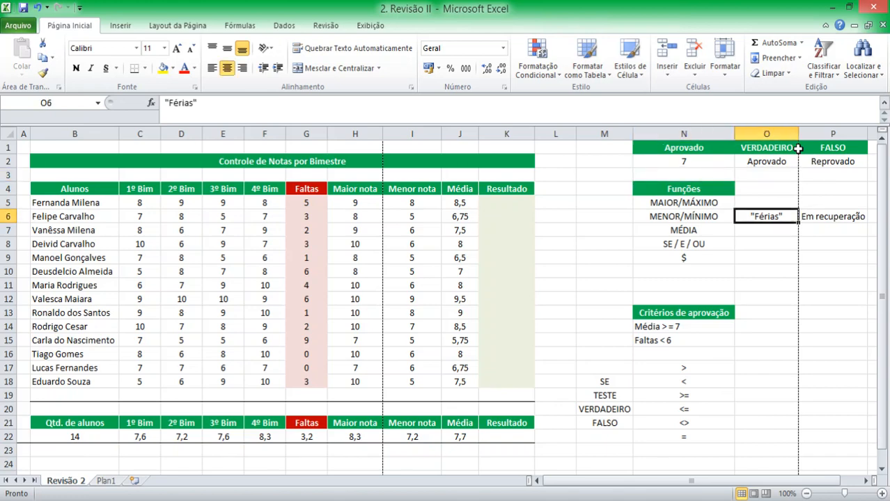
pyautogui.write('Férias')
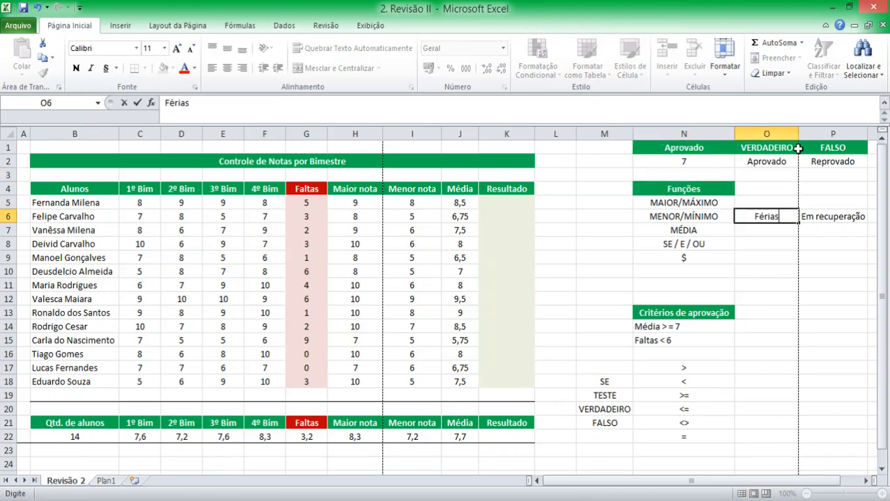
pyautogui.press('Return')
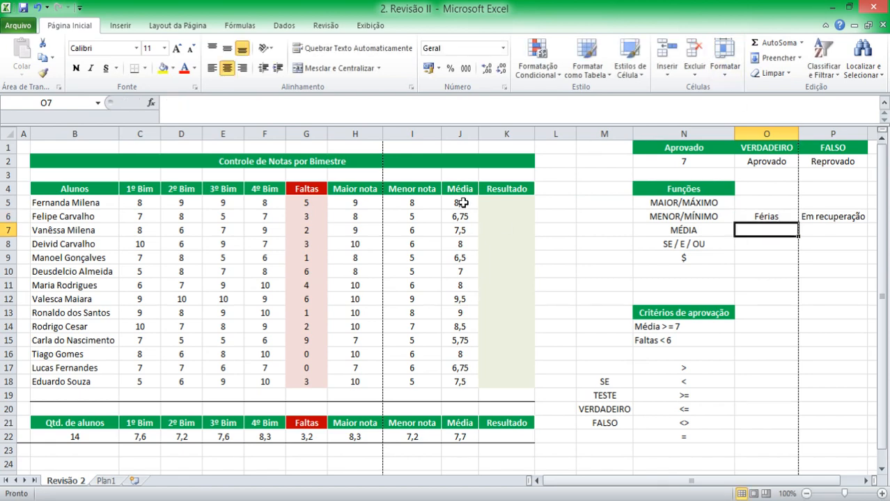
# Enter the formula =SE(J5>N2;O2;P2) in K5, the first cell of the Resultado column
pyautogui.click(461, 202)
pyautogui.press('Right')
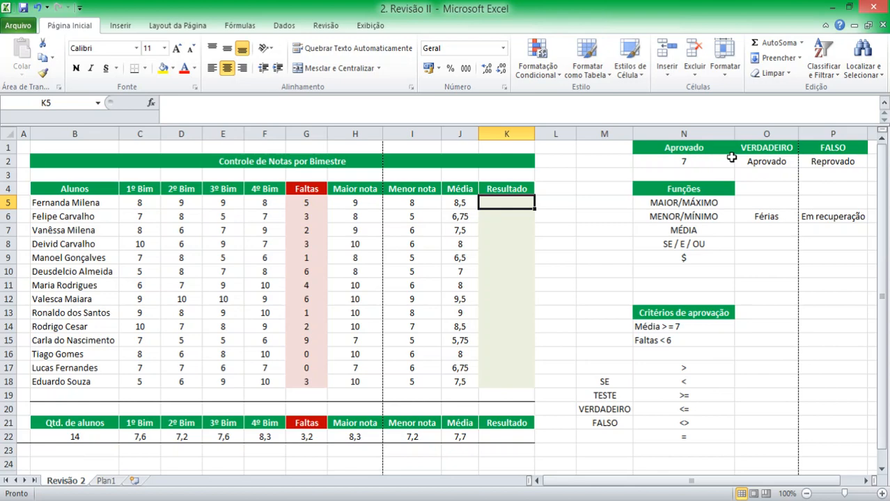
pyautogui.write('=s')
pyautogui.press('Tab')
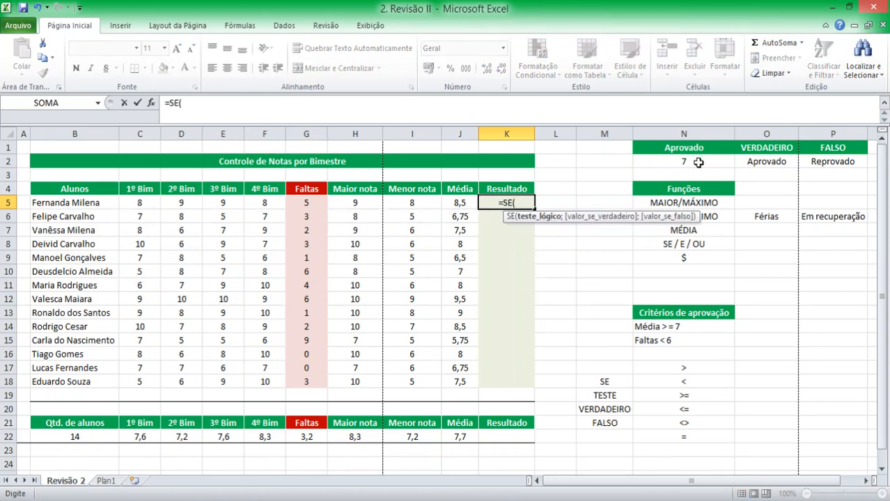
pyautogui.click(698, 162)
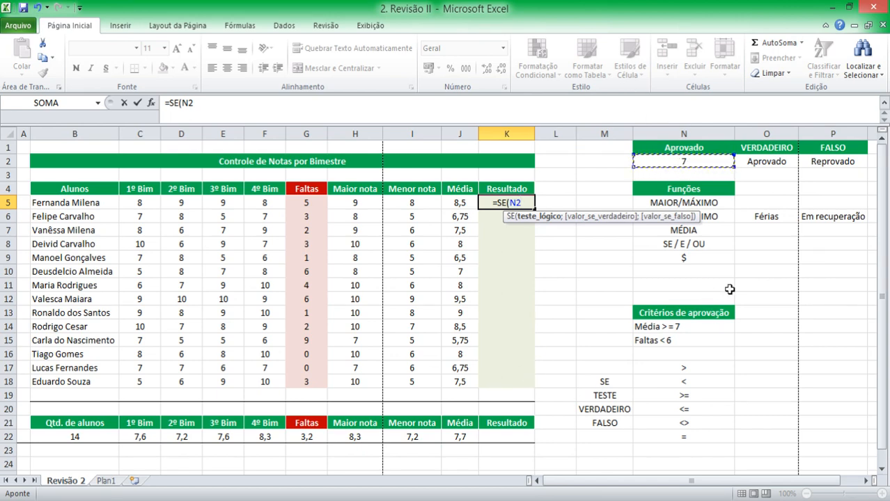
pyautogui.click(463, 206)
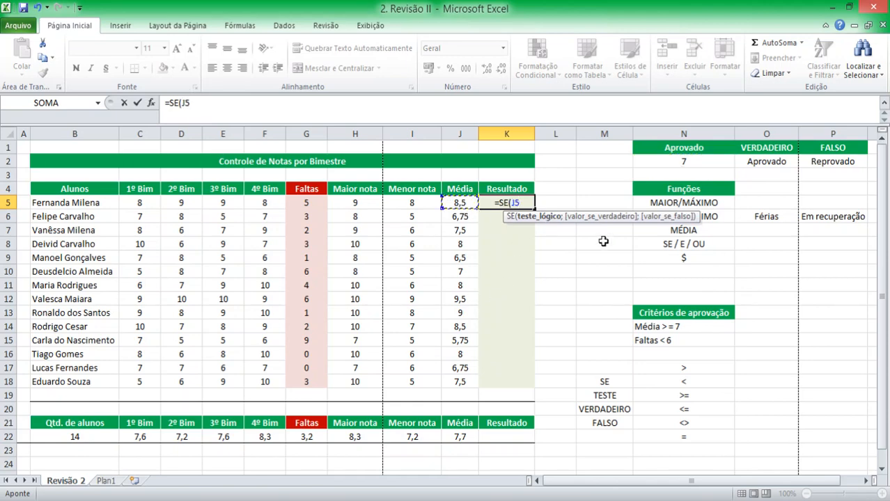
pyautogui.write('>')
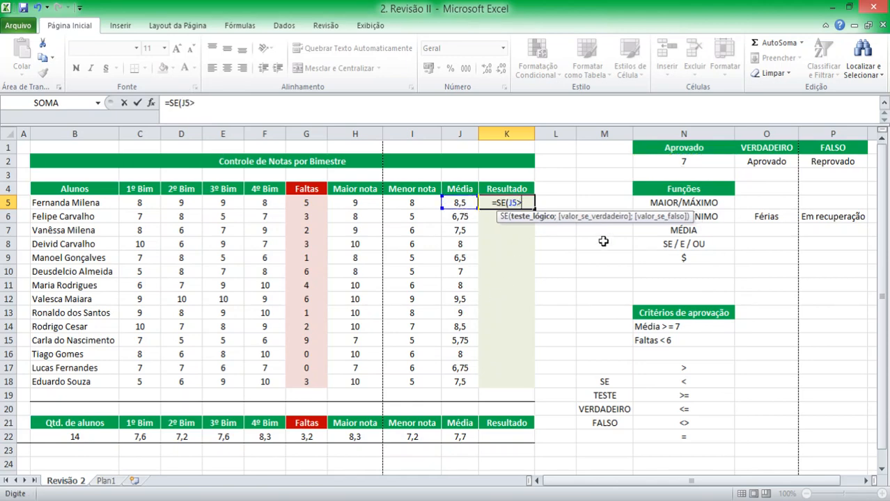
pyautogui.click(673, 161)
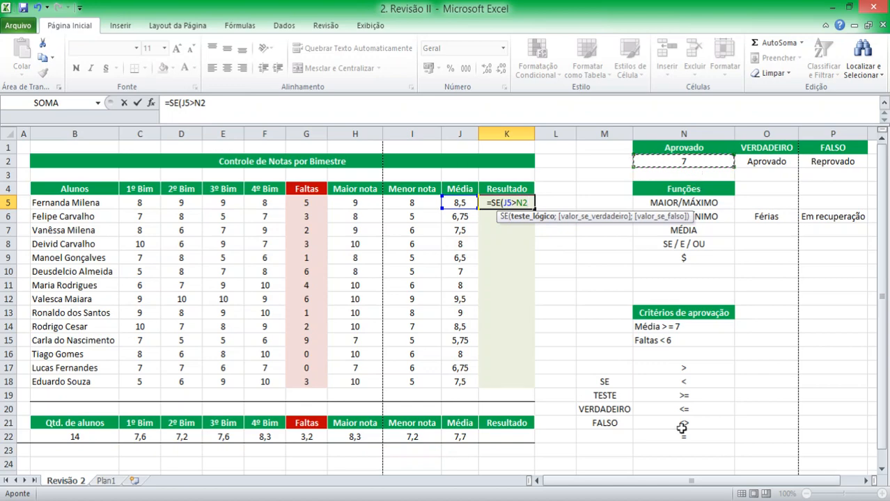
pyautogui.write(';')
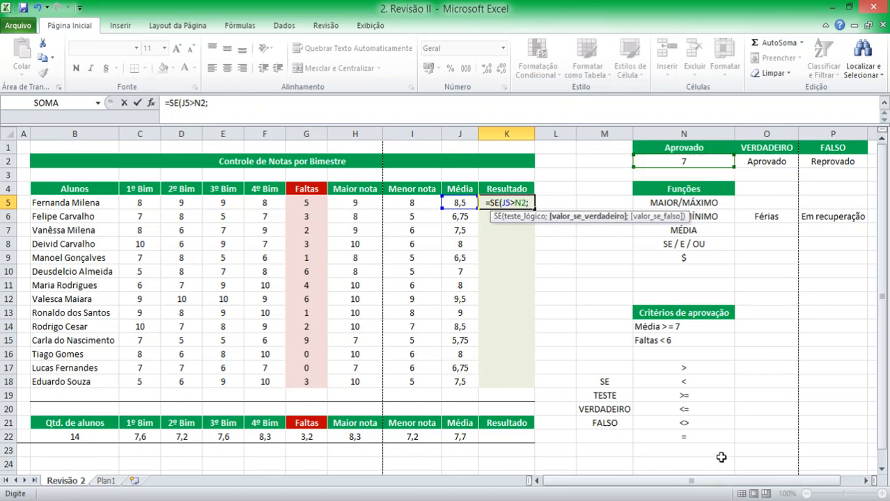
pyautogui.click(770, 163)
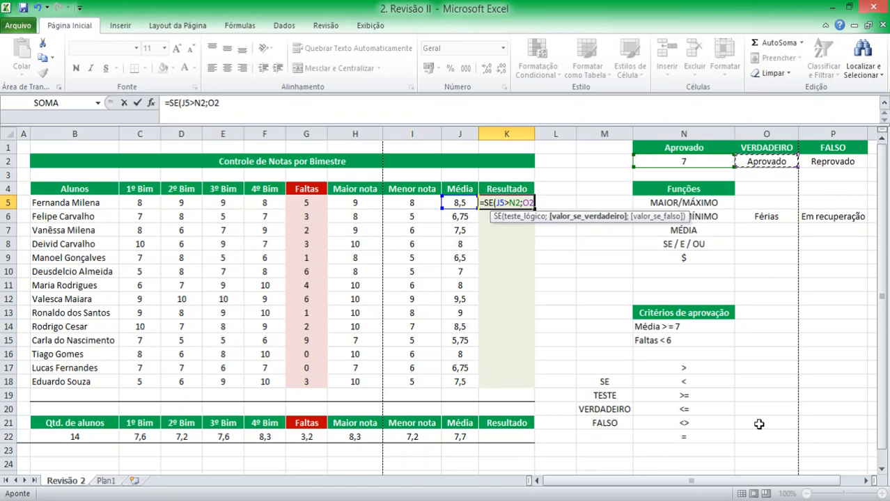
pyautogui.write(';')
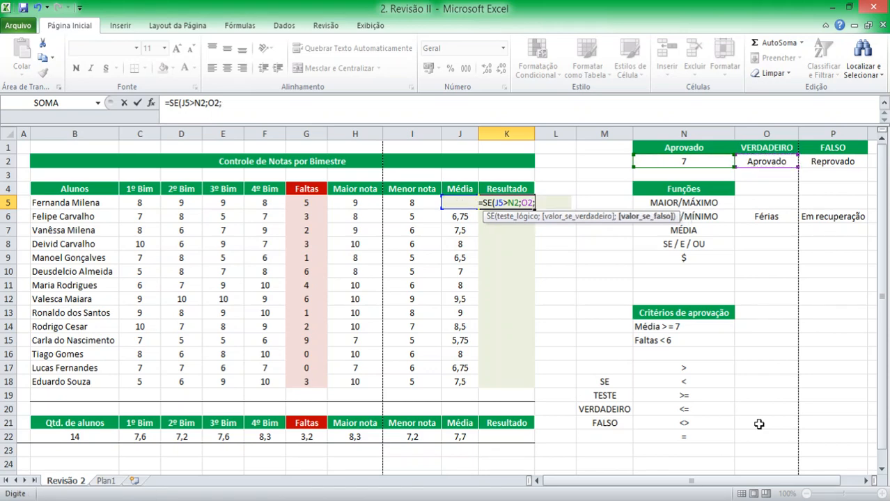
pyautogui.click(827, 161)
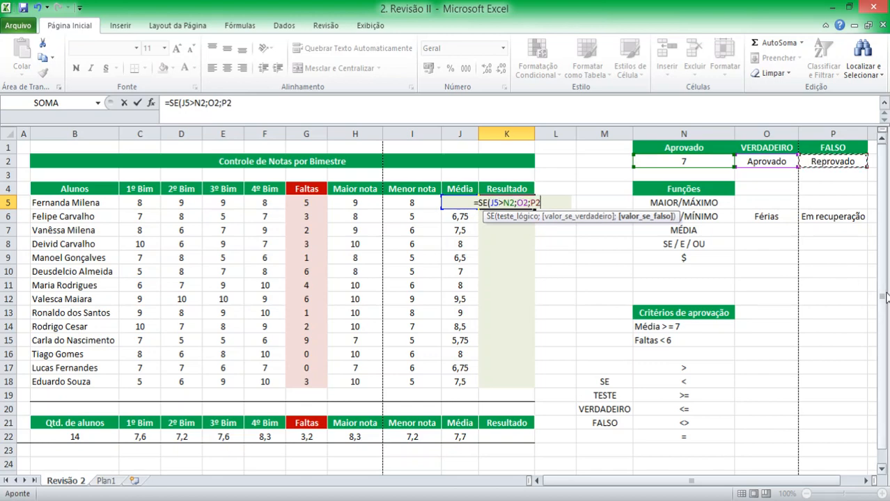
pyautogui.write(')')
pyautogui.press('Return')
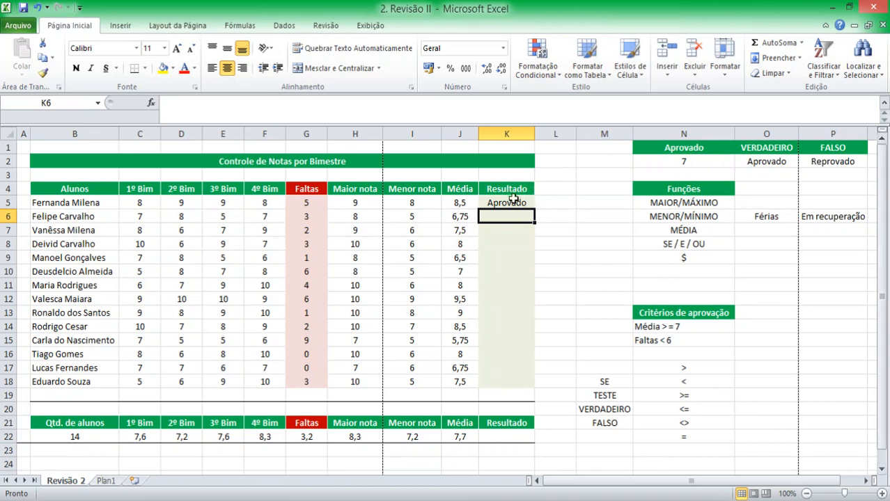
# Fill the K5 formula with its relative references down the Resultado column to K18
pyautogui.click(710, 255)
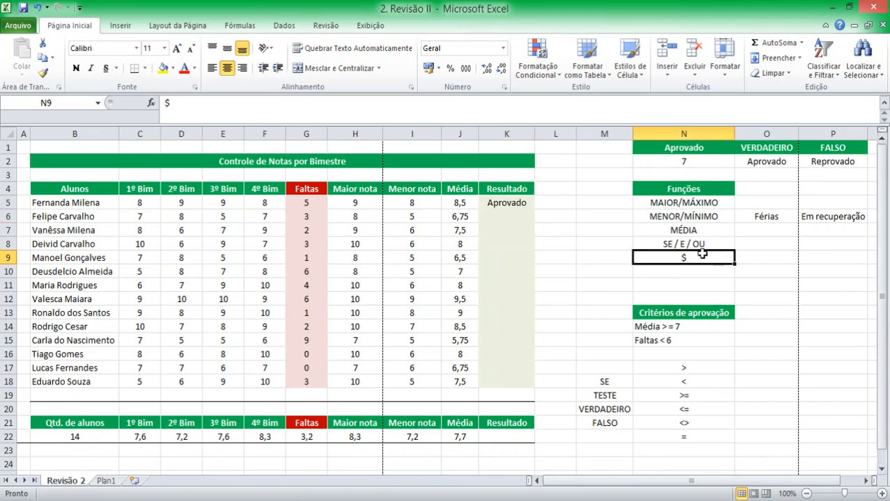
pyautogui.click(524, 204)
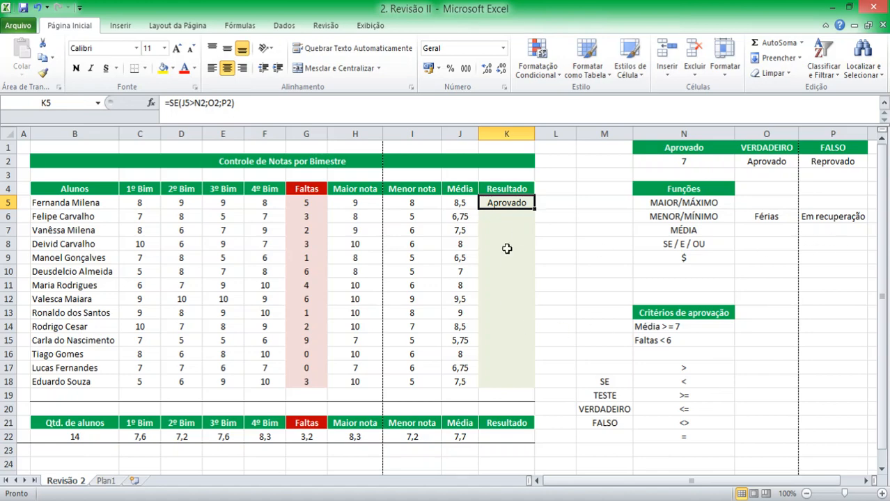
pyautogui.doubleClick(535, 212)
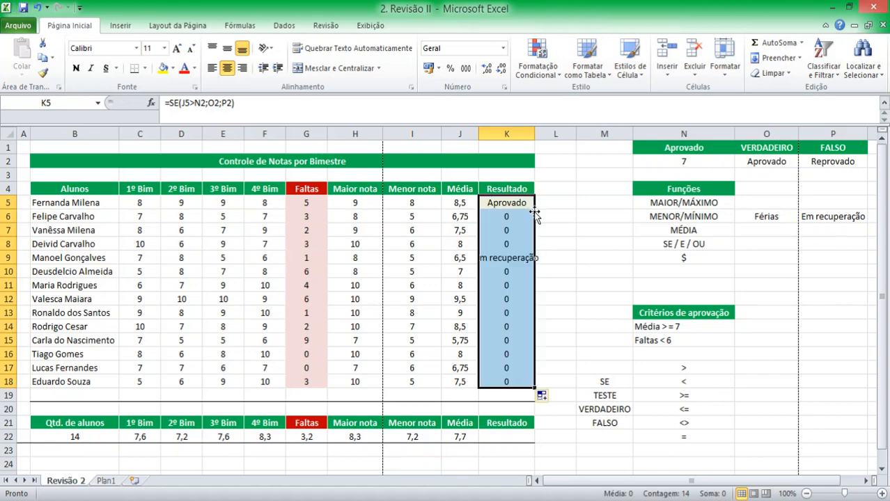
pyautogui.click(564, 271)
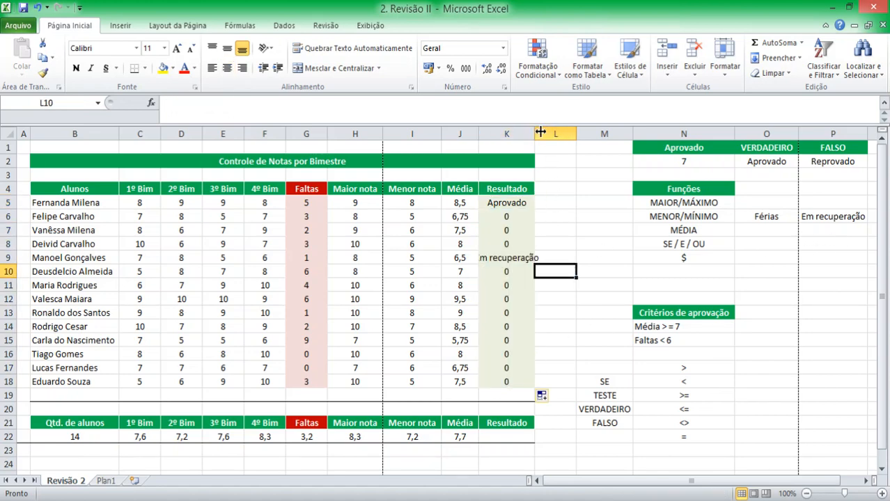
# Examine the cell references of the copied formulas in K8, K12 and K15
pyautogui.click(506, 244)
pyautogui.press('F2')
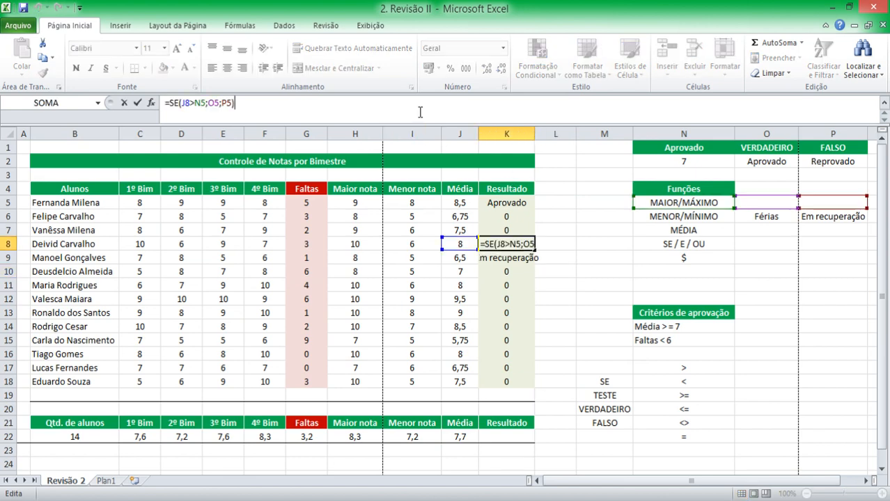
pyautogui.click(530, 298)
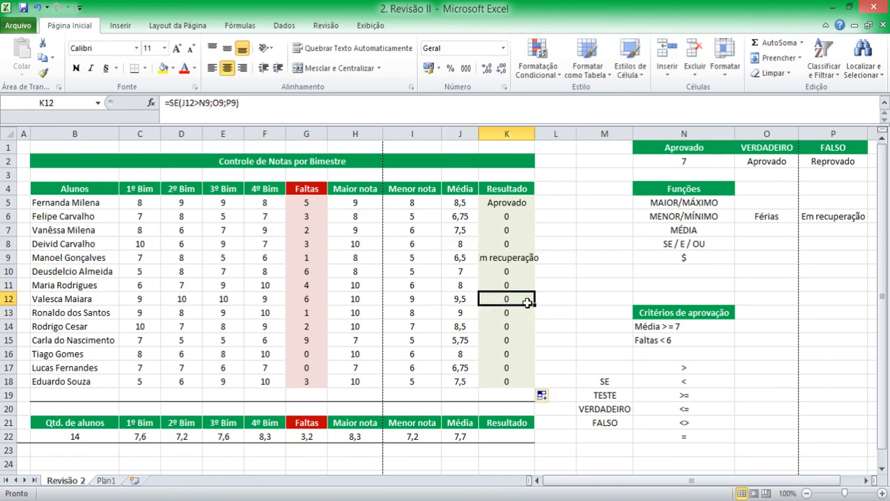
pyautogui.press('F2')
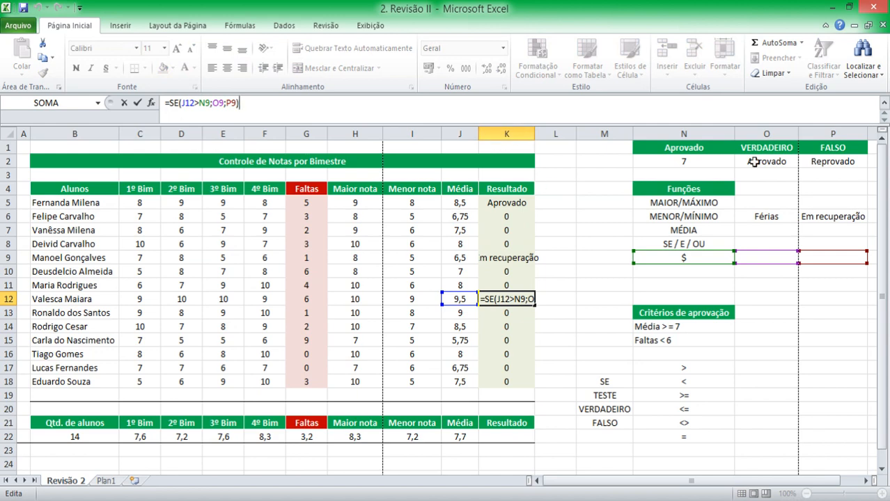
pyautogui.press('Escape')
pyautogui.click(500, 339)
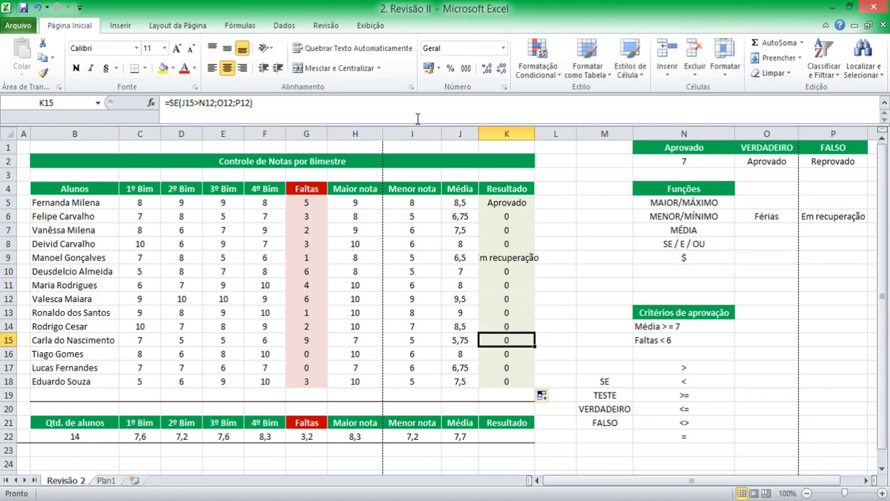
pyautogui.press('F2')
pyautogui.press('Escape')
# Make the criteria and result-text references absolute in K5, so that the formula is =SE(J5>$N$2;$O$2;$P$2)
pyautogui.click(515, 203)
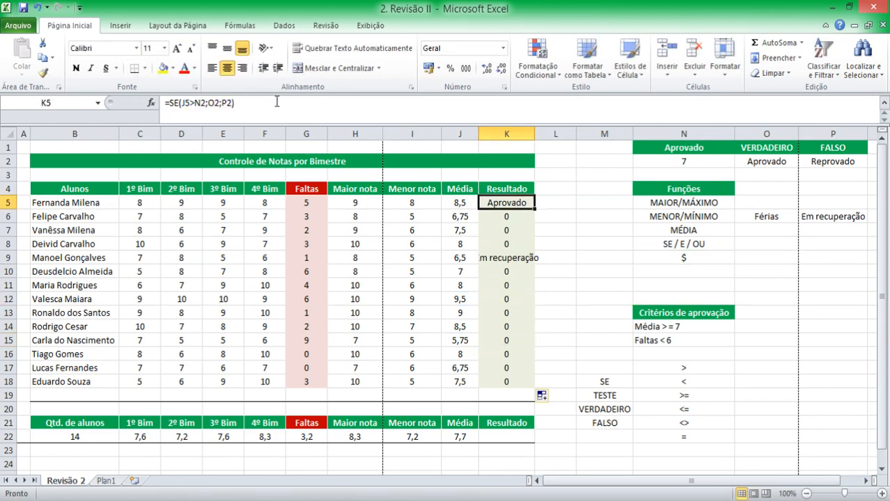
pyautogui.click(200, 102)
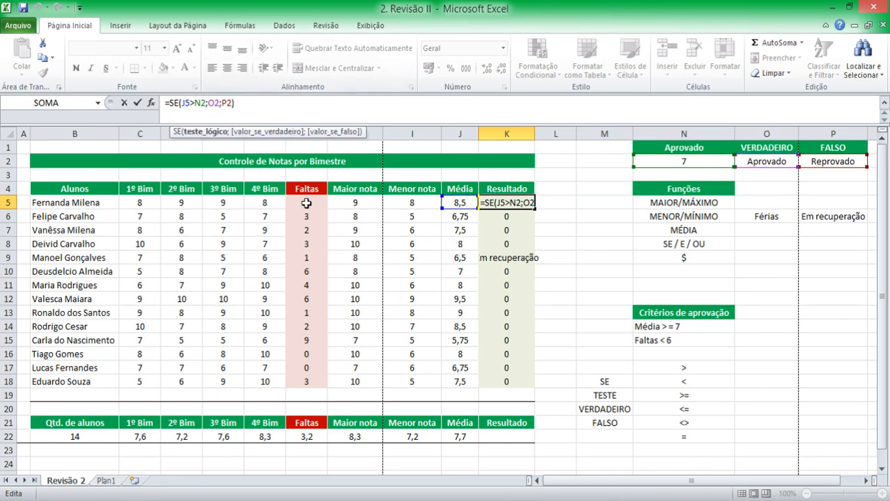
pyautogui.press('F4')
pyautogui.press('Right')
pyautogui.press('Right')
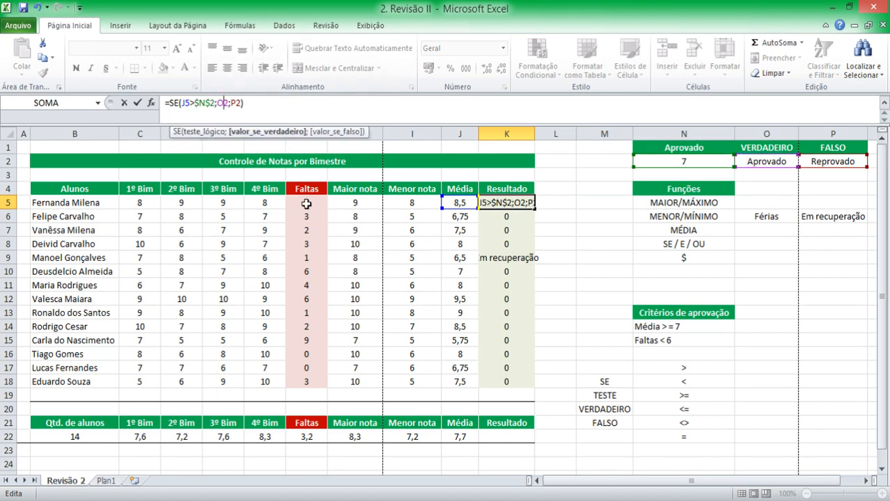
pyautogui.press('F4')
pyautogui.press('Right')
pyautogui.press('F4')
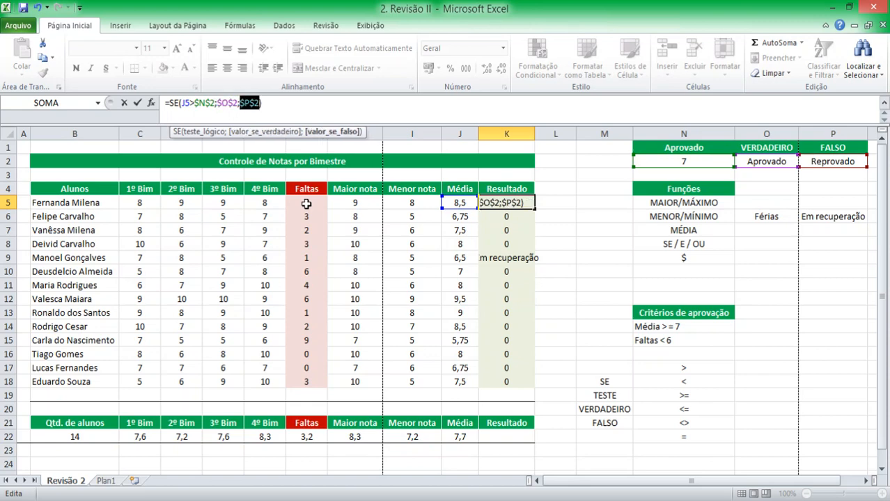
pyautogui.press('Return')
pyautogui.press('Up')
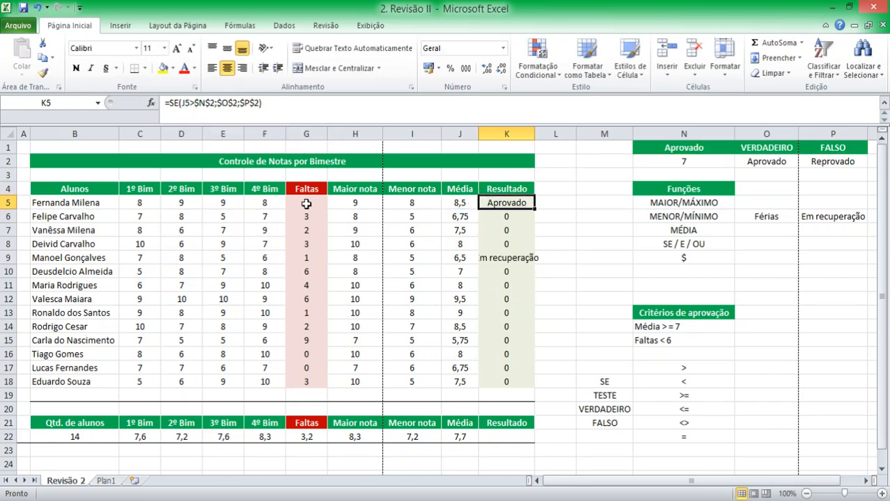
# Fill the K5 formula with its absolute references down the Resultado column to K18
pyautogui.click(214, 105)
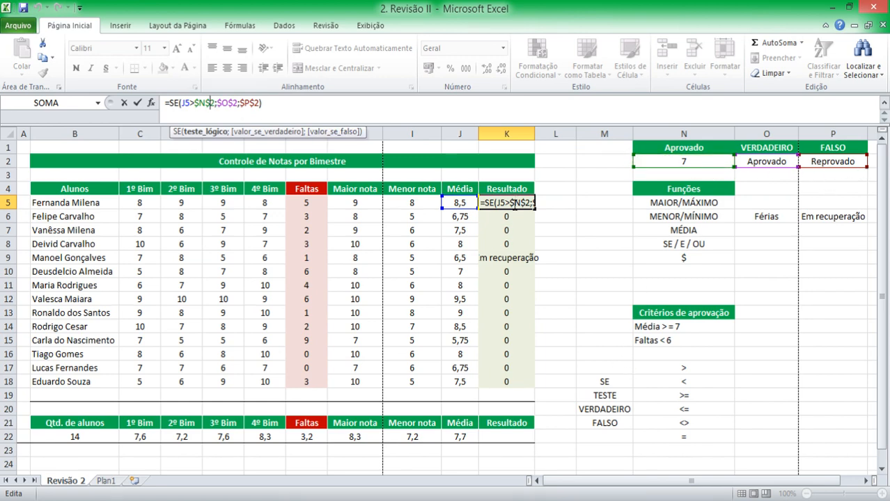
pyautogui.press('Escape')
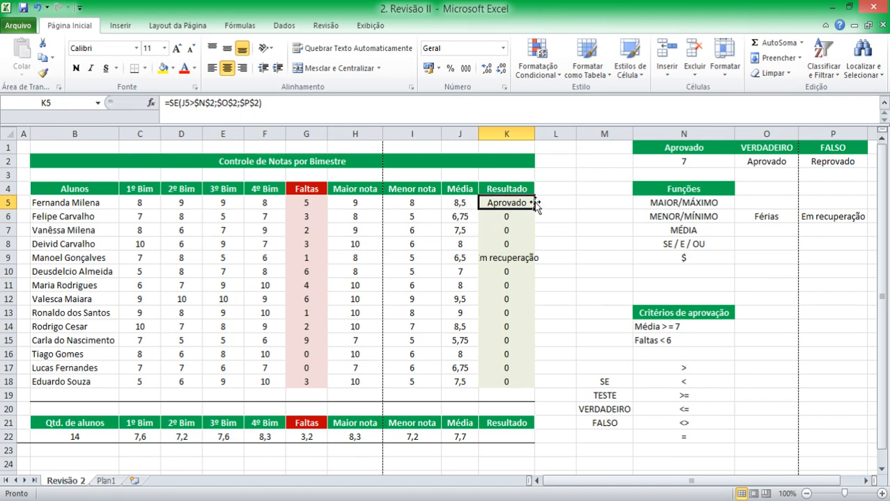
pyautogui.doubleClick(534, 208)
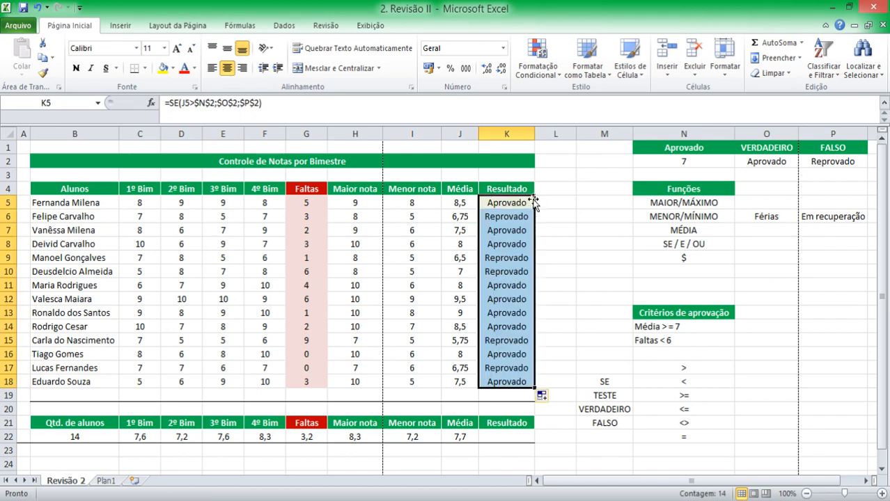
pyautogui.click(711, 299)
# Clear the two spare result texts in O6:P6
pyautogui.click(771, 217)
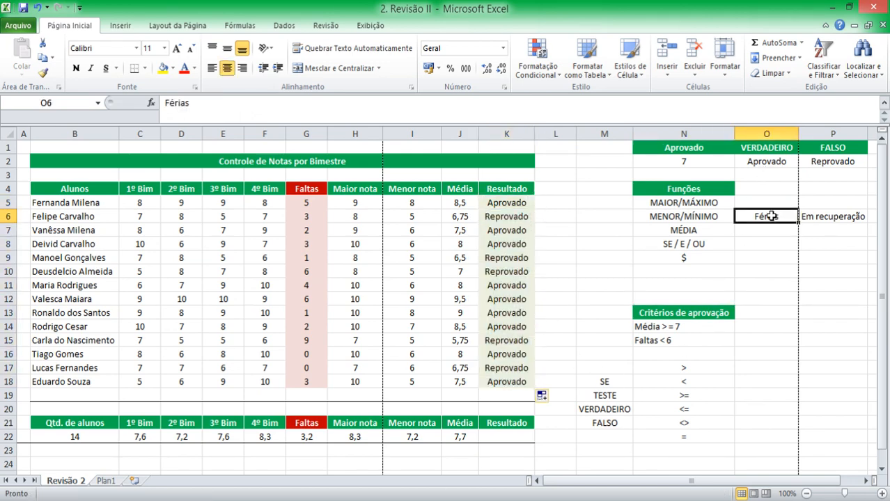
pyautogui.hotkey('shift', 'Right')
pyautogui.press('Delete')
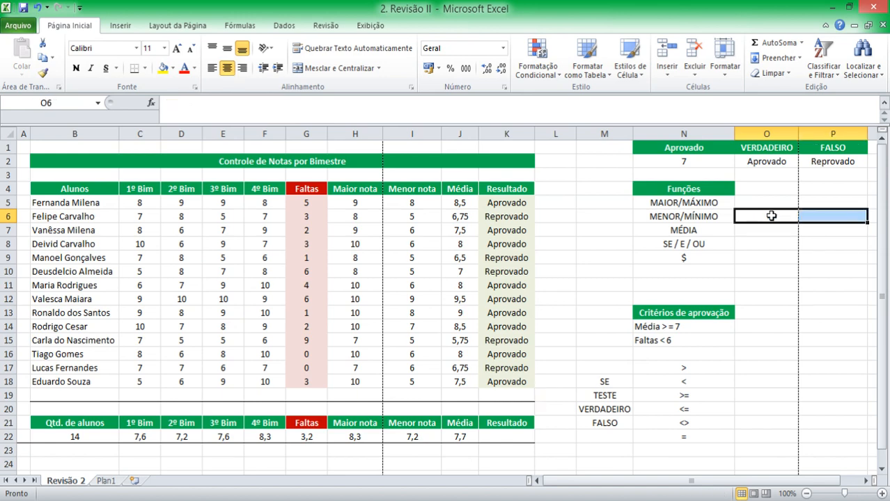
# Change the VERDADEIRO result text in O2 to Férias
pyautogui.press('Up')
pyautogui.press('Up')
pyautogui.press('Up')
pyautogui.press('Up')
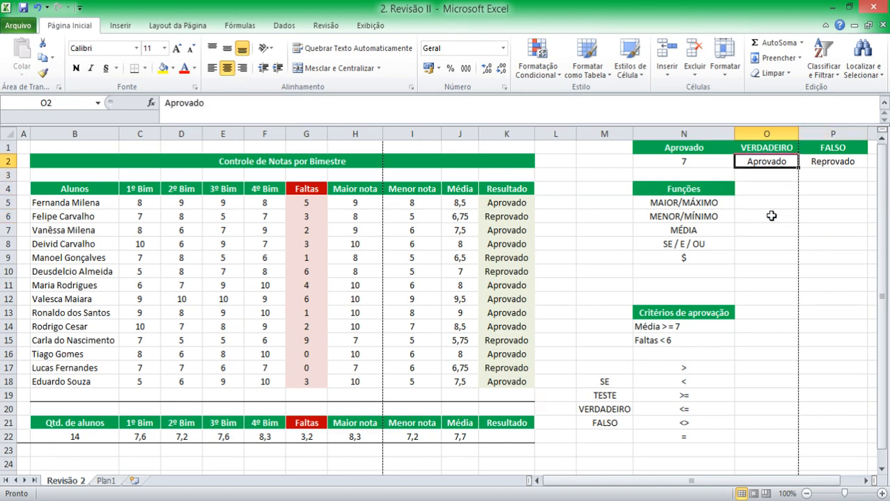
pyautogui.write('F')
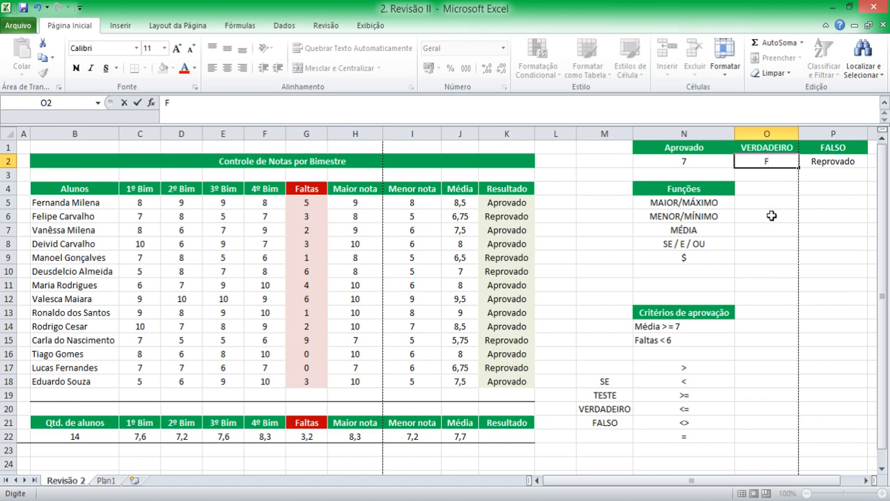
pyautogui.write('érias')
pyautogui.press('Return')
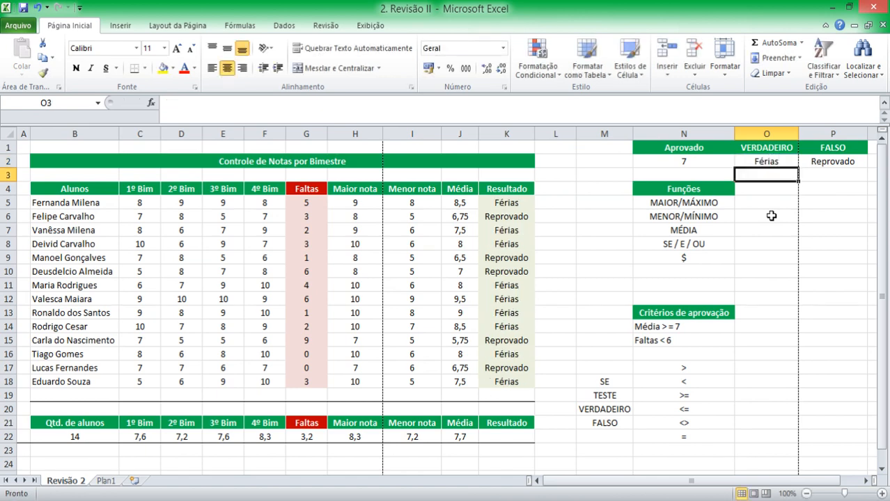
# Change the FALSO result text in P2 to Recuperação :( and widen the Resultado column to fit it
pyautogui.press('Up')
pyautogui.press('Right')
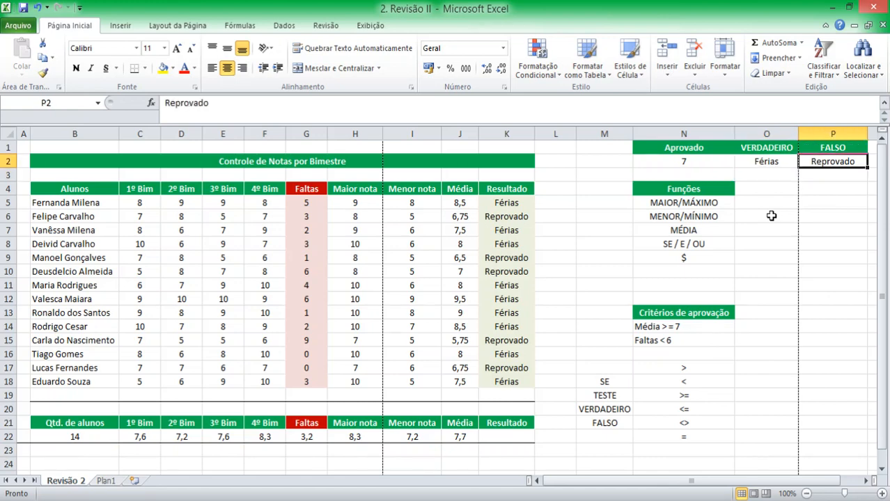
pyautogui.write('Recuperaçl~ça')
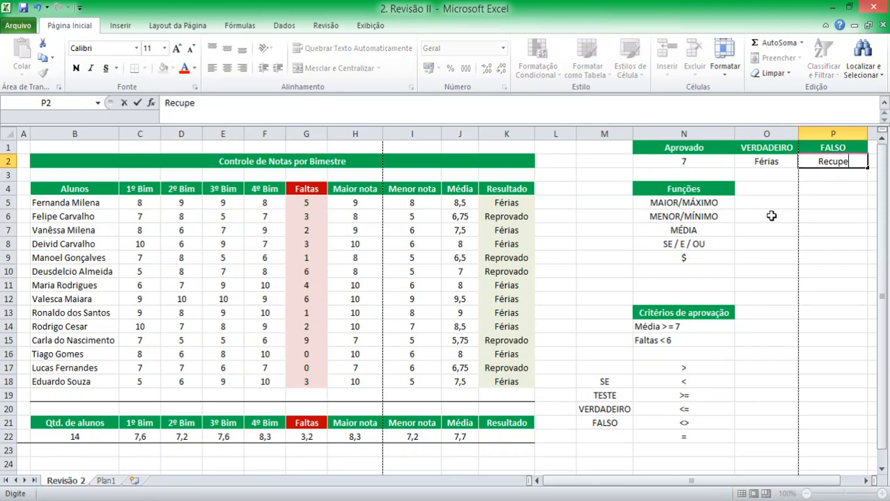
pyautogui.press('BackSpace')
pyautogui.press('BackSpace')
pyautogui.press('BackSpace')
pyautogui.press('BackSpace')
pyautogui.write('ão')
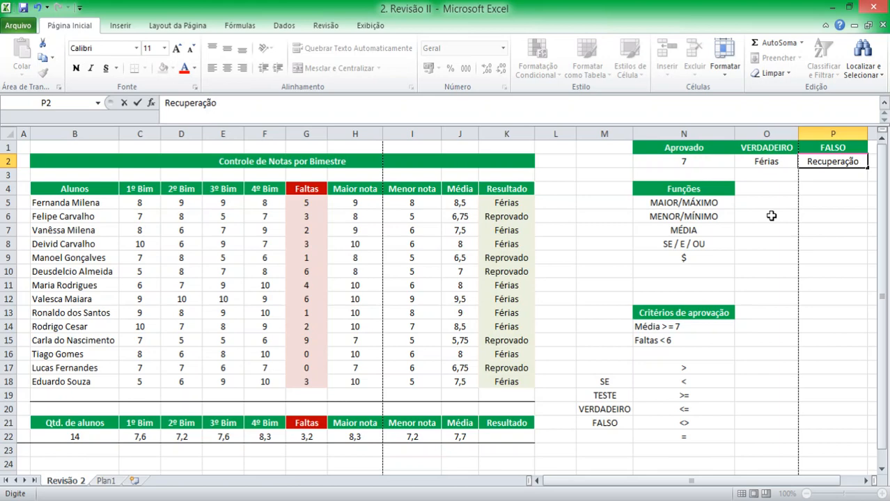
pyautogui.write(' :(')
pyautogui.press('Return')
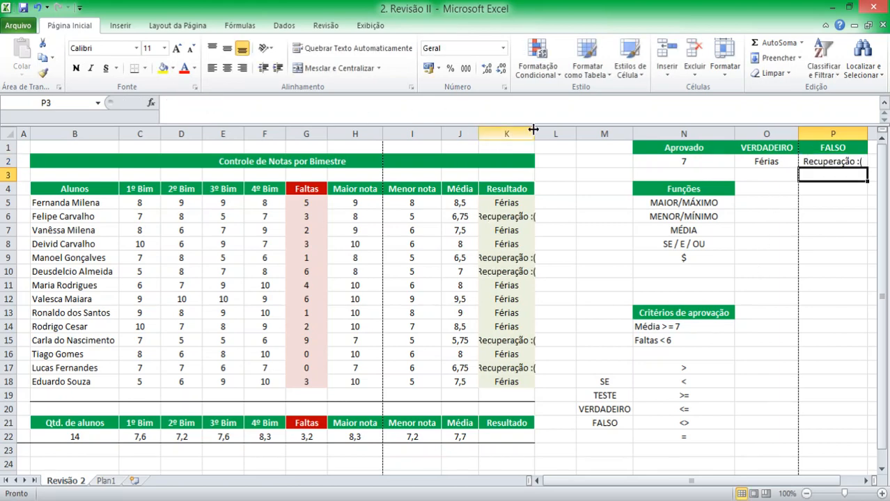
pyautogui.moveTo(534, 133); pyautogui.dragTo(543, 133)
# Add a smiley to the VERDADEIRO result text in O2 so that it is Férias :D
pyautogui.doubleClick(797, 163)
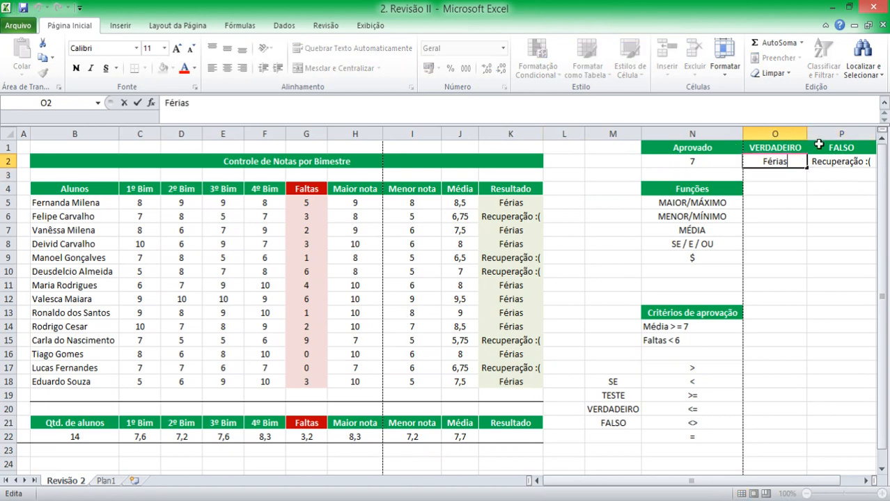
pyautogui.write(':D')
pyautogui.press('Return')
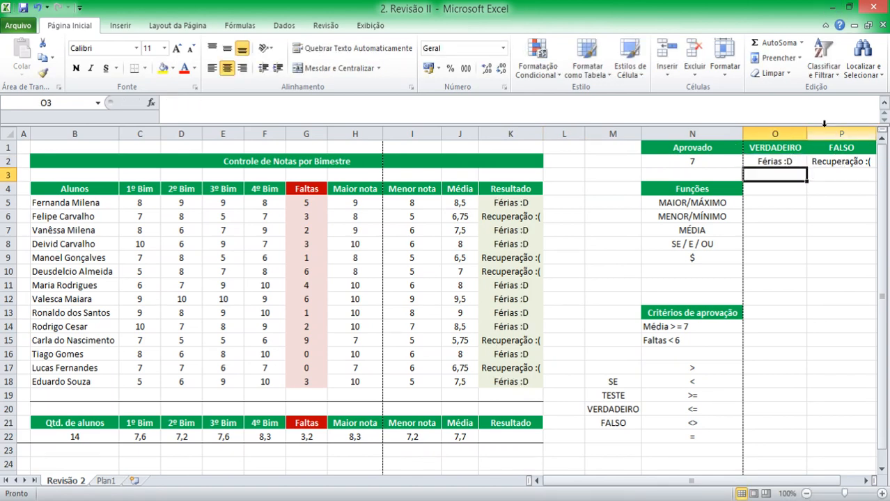
# Set the Aprovado criterion in N2 to 8 and check the results in K5:K18
pyautogui.click(679, 160)
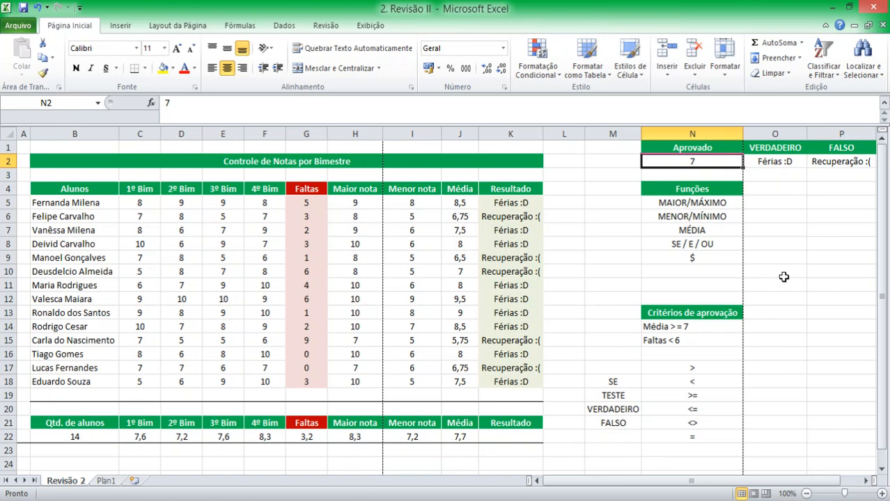
pyautogui.press('Up')
pyautogui.press('Down')
pyautogui.write('8')
pyautogui.press('Return')
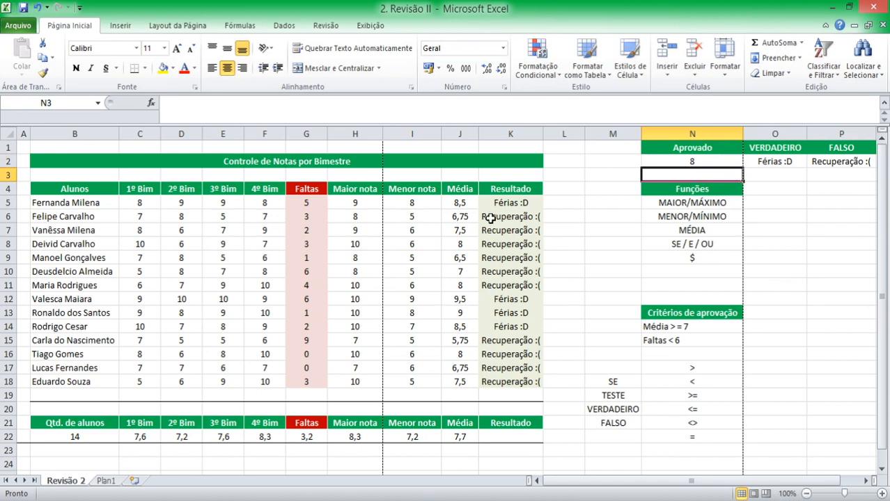
pyautogui.moveTo(494, 204); pyautogui.dragTo(533, 381)
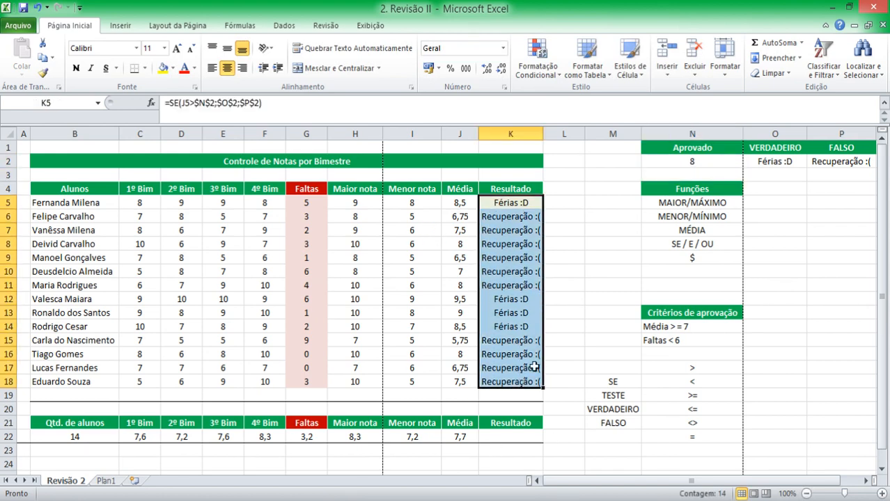
pyautogui.click(514, 220)
pyautogui.click(685, 162)
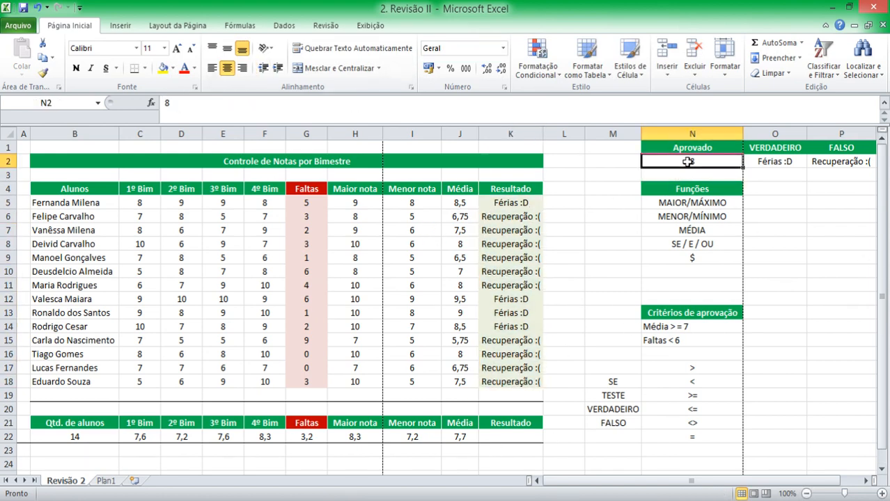
pyautogui.moveTo(687, 148); pyautogui.dragTo(709, 163)
pyautogui.hotkey('ctrl', 'Home')
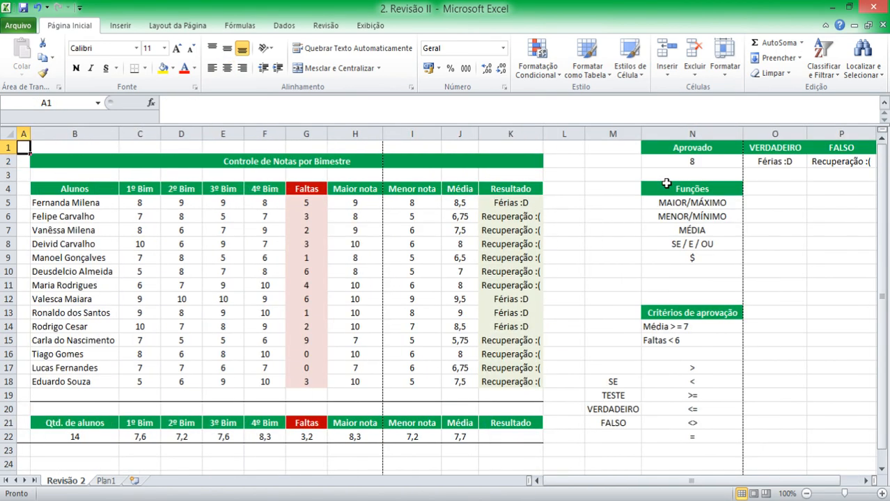
# Test the Aprovado criterion in N2 with the values 9 and 7,5
pyautogui.click(703, 166)
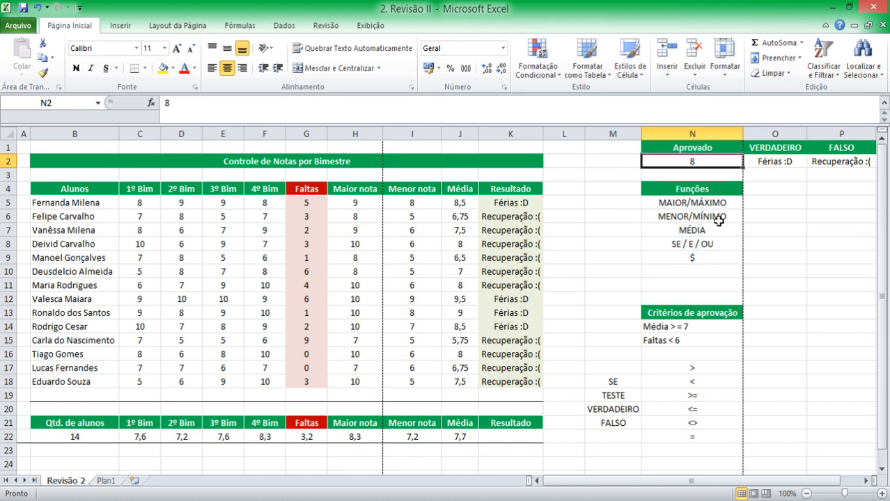
pyautogui.write('9')
pyautogui.press('Return')
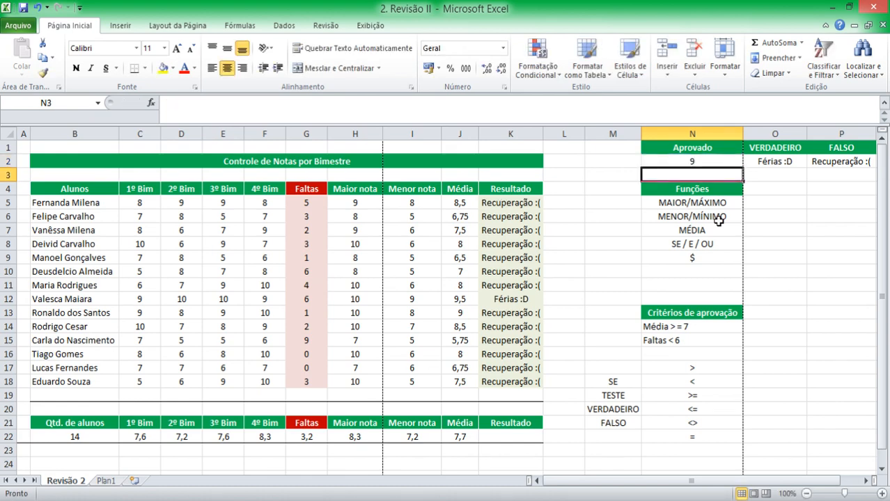
pyautogui.press('Up')
pyautogui.write('7')
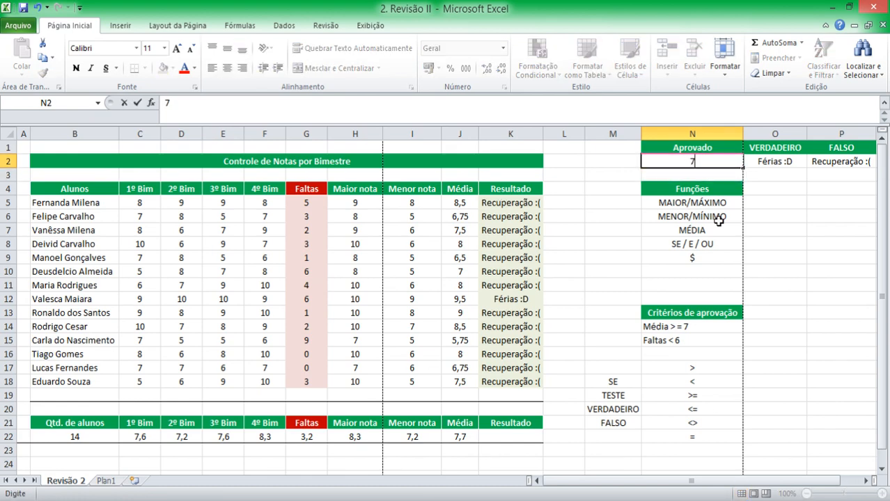
pyautogui.write(',5')
pyautogui.press('Return')
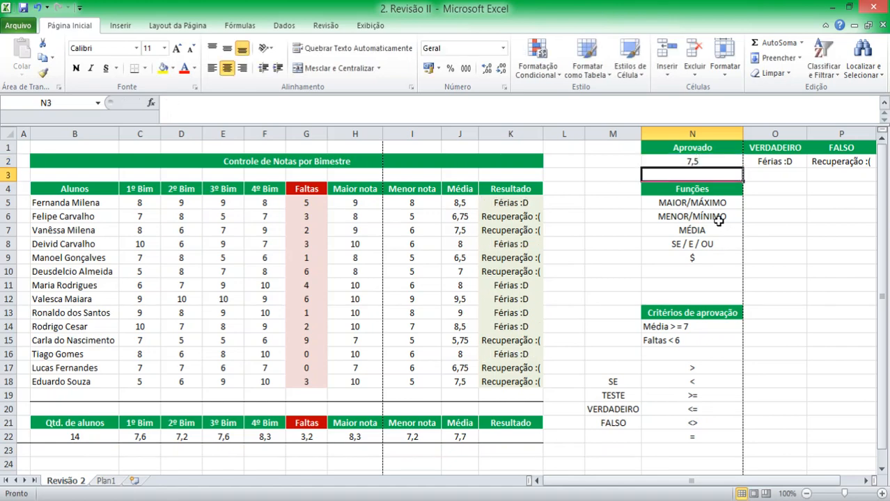
# Remove the smiley from the VERDADEIRO result text in O2, leaving only Férias
pyautogui.click(828, 204)
pyautogui.click(790, 162)
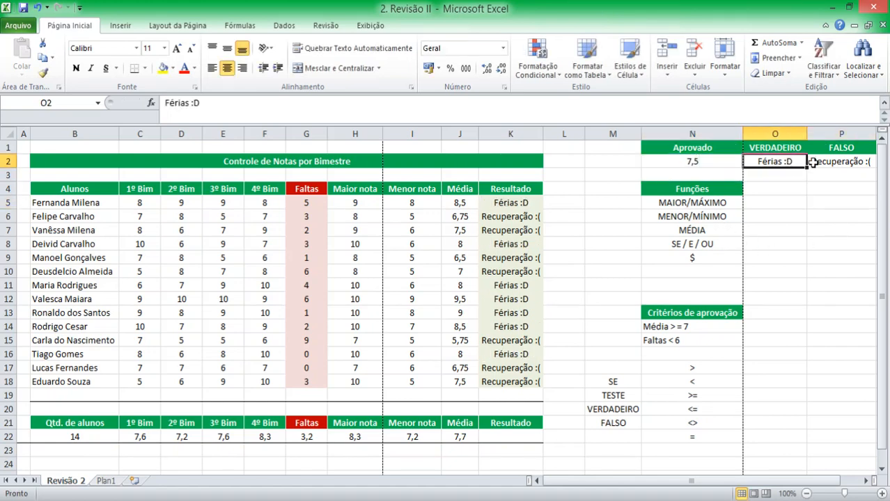
pyautogui.press('F2')
pyautogui.press('BackSpace')
pyautogui.press('BackSpace')
pyautogui.press('BackSpace')
pyautogui.press('BackSpace')
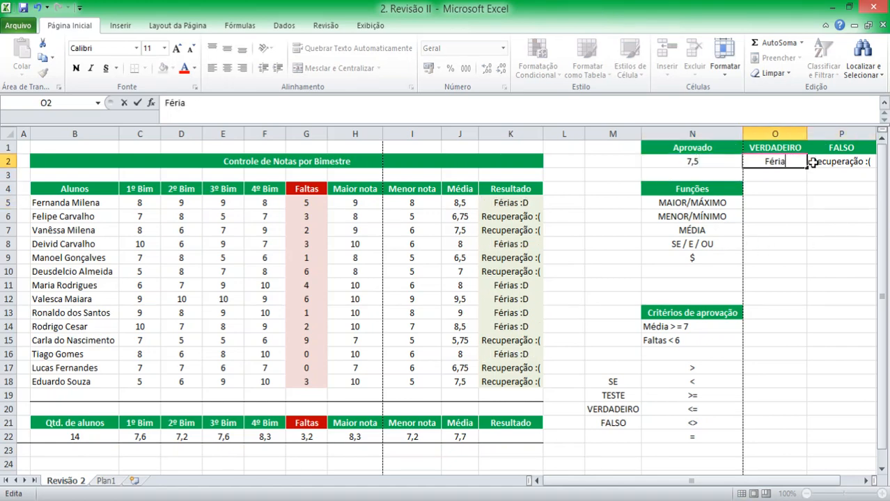
pyautogui.write('s')
# Remove the sad face from the FALSO result text in P2, leaving only Recuperação
pyautogui.click(812, 162)
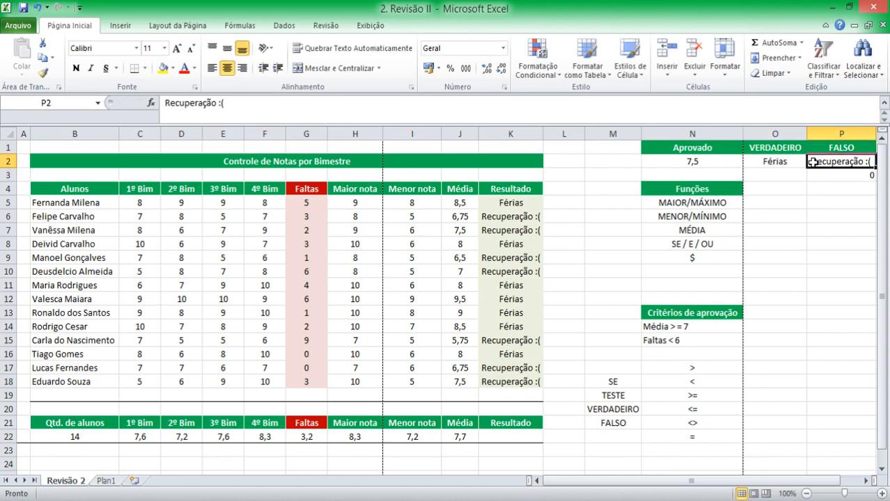
pyautogui.press('F2')
pyautogui.press('BackSpace')
pyautogui.press('BackSpace')
pyautogui.press('BackSpace')
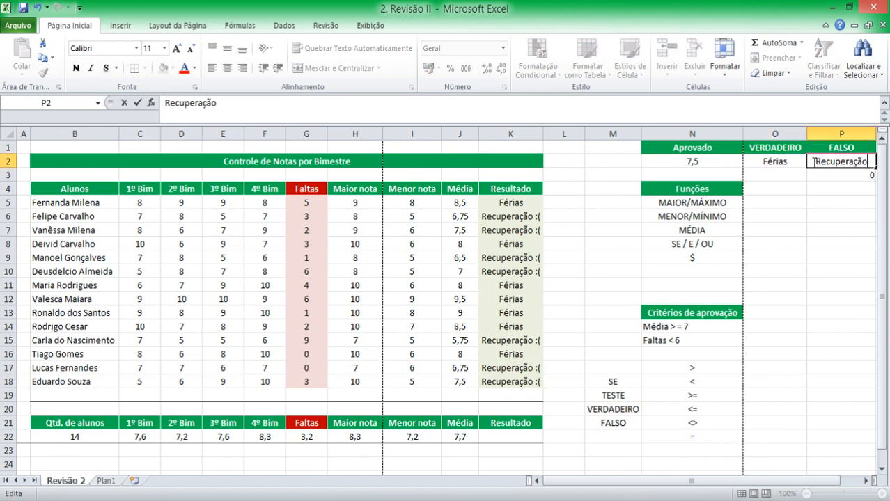
pyautogui.press('Return')
pyautogui.press('Left')
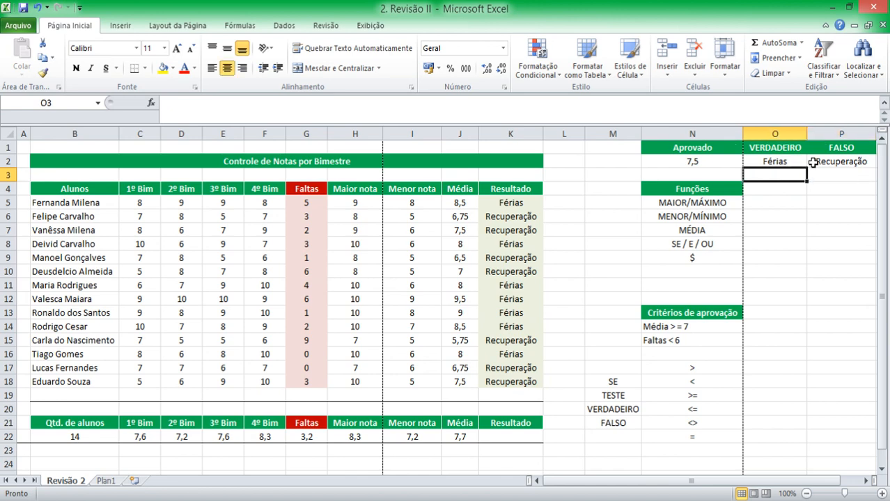
pyautogui.click(797, 301)
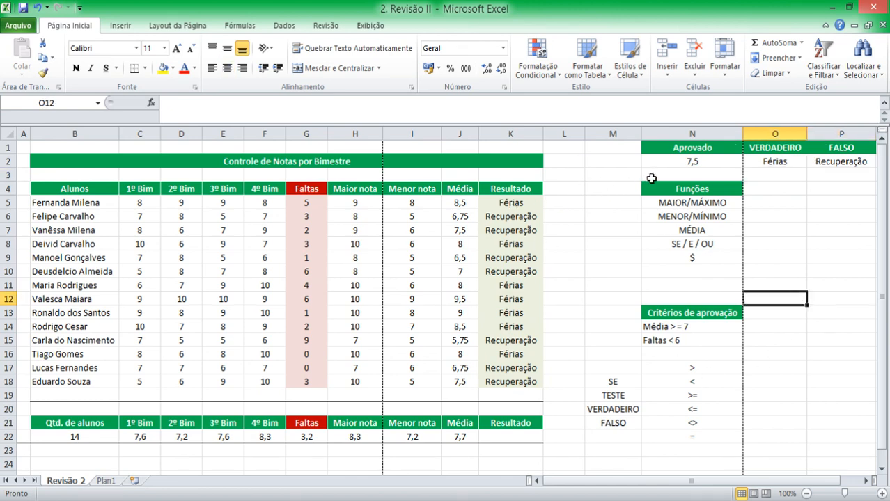
pyautogui.click(692, 259)
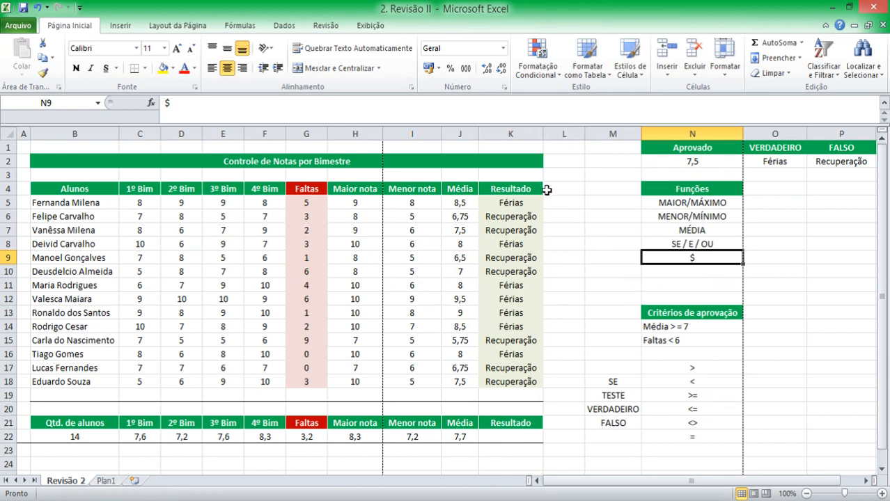
pyautogui.click(738, 245)
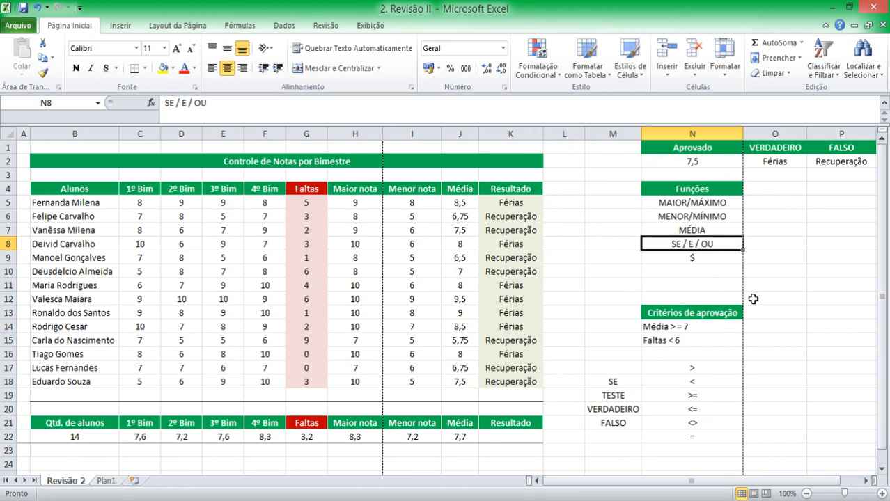
pyautogui.click(753, 299)
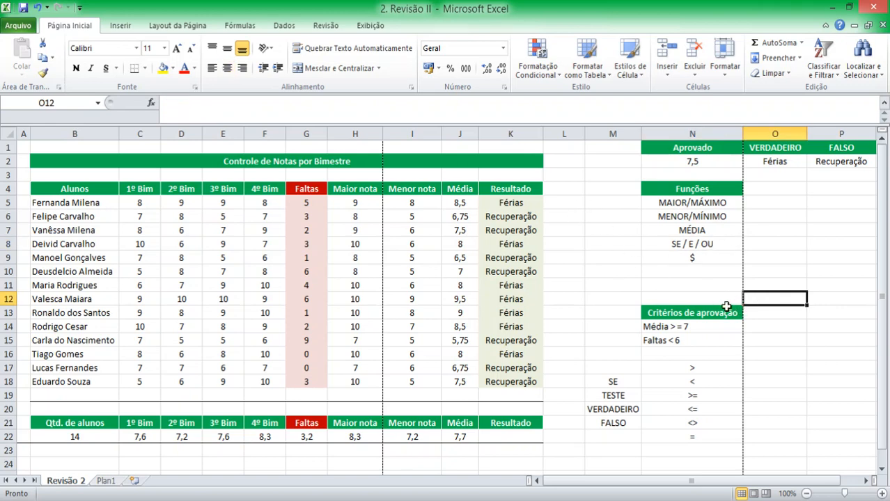
# Clear all formulas from the Resultado column, K5:K18
pyautogui.moveTo(515, 202); pyautogui.dragTo(517, 380)
pyautogui.press('Delete')
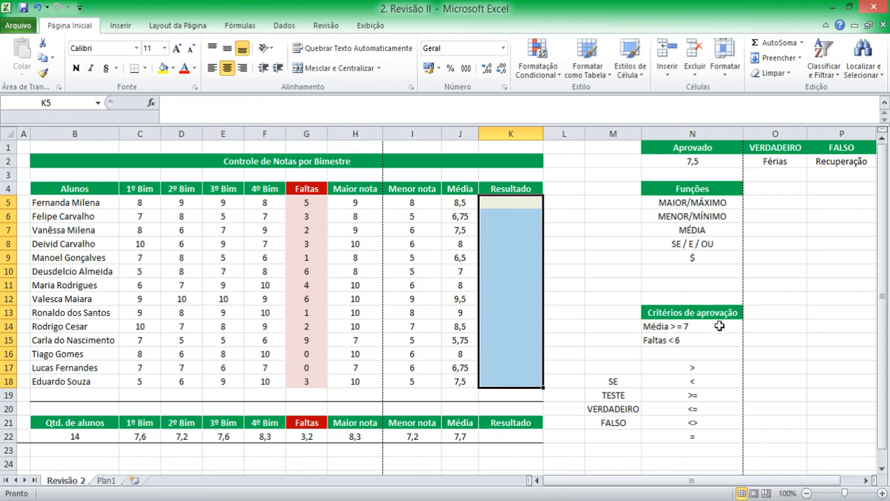
pyautogui.click(710, 311)
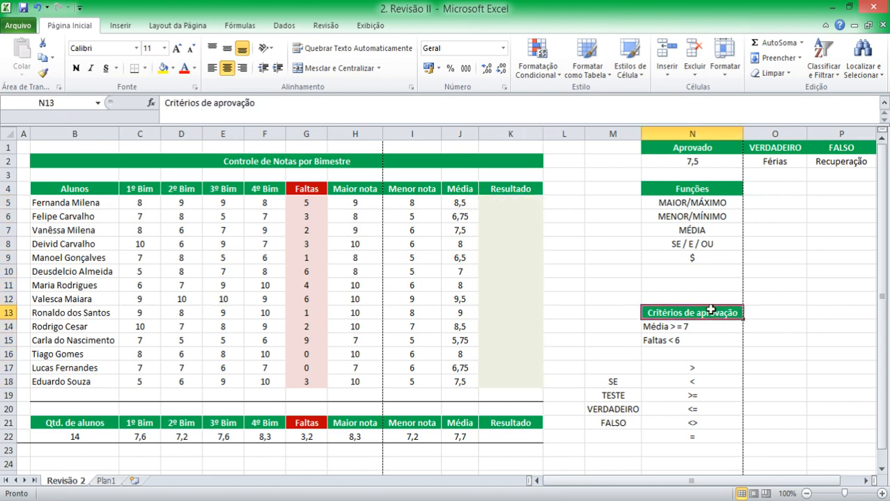
# Move the VERDADEIRO and FALSO headers with their result texts from O1:P2 one column over to P1:Q2
pyautogui.click(772, 161)
pyautogui.press('Right')
pyautogui.press('Right')
pyautogui.press('Up')
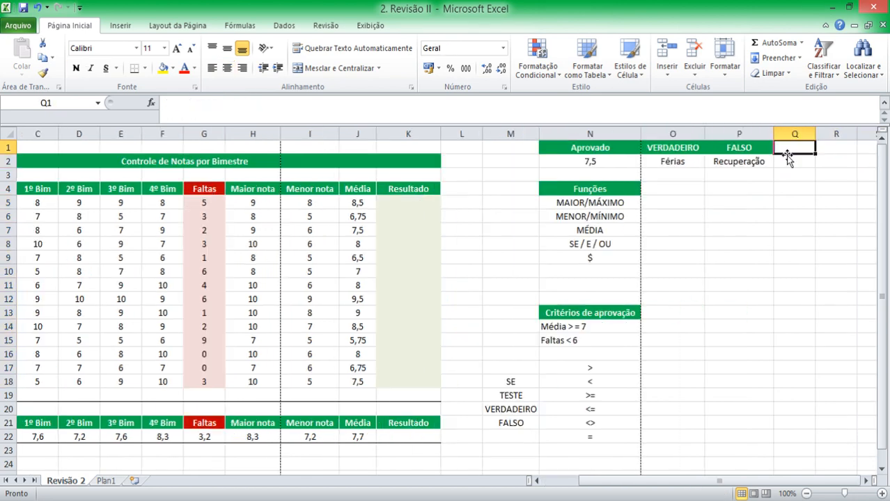
pyautogui.press('Left')
pyautogui.hotkey('shift', 'Down')
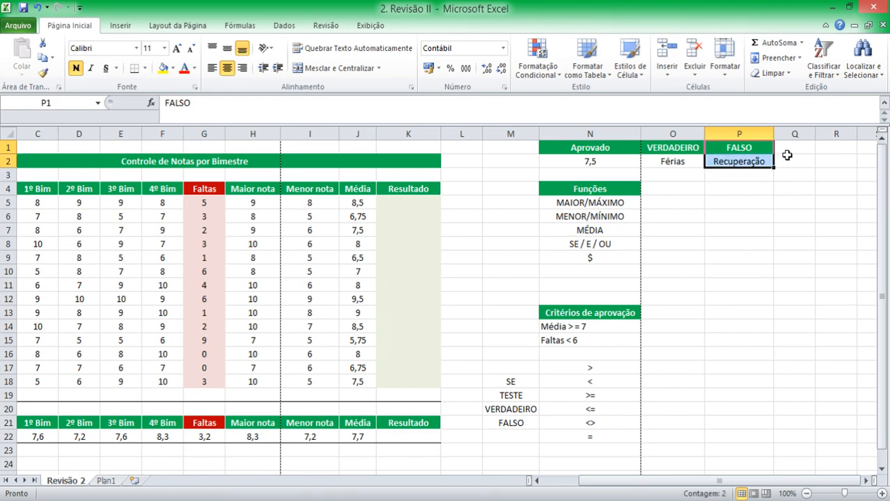
pyautogui.press('Left')
pyautogui.hotkey('shift', 'Down')
pyautogui.hotkey('shift', 'Right')
pyautogui.hotkey('ctrl', 'x')
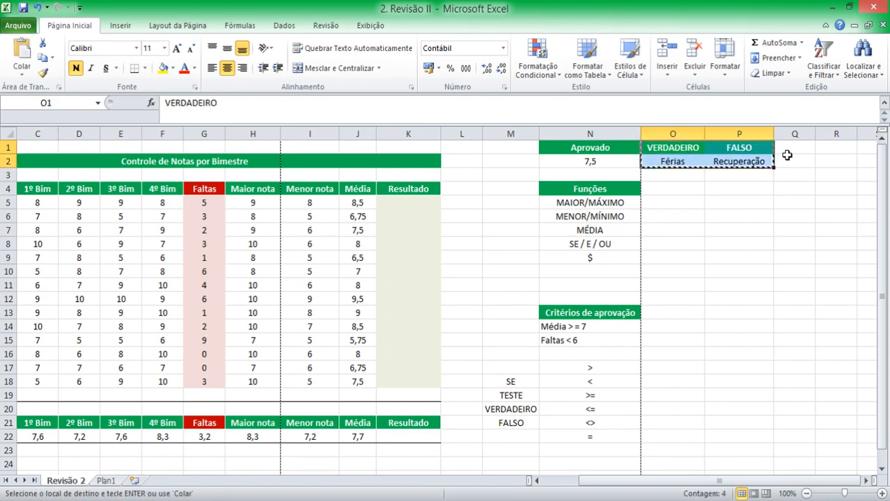
pyautogui.press('Right')
pyautogui.hotkey('ctrl', 'v')
# Copy the Aprovado header and its value from N1:N2 into the empty cells O1:O2
pyautogui.press('Left')
pyautogui.press('Left')
pyautogui.hotkey('shift', 'Down')
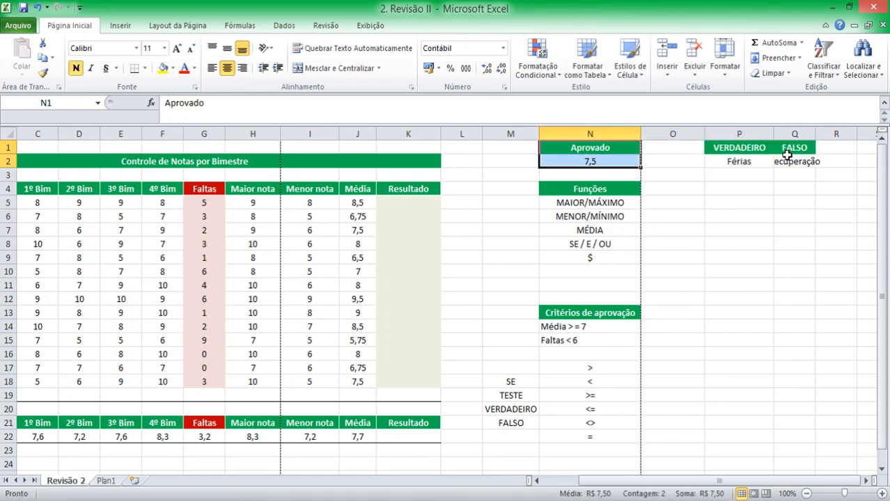
pyautogui.hotkey('ctrl', 'c')
pyautogui.press('Right')
pyautogui.press('Return')
pyautogui.press('Left')
pyautogui.press('Right')
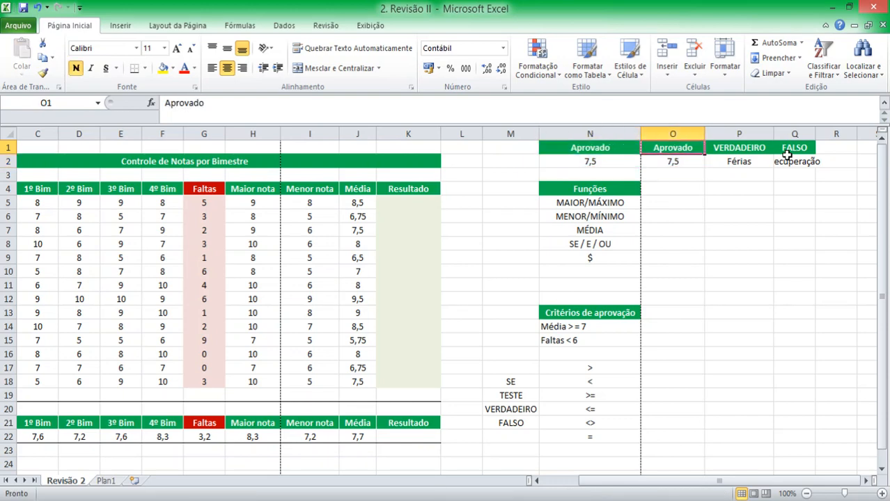
# Rename the copied header in O1 as Faltas and set its criterion in O2 to 6
pyautogui.write('Faltas')
pyautogui.press('Return')
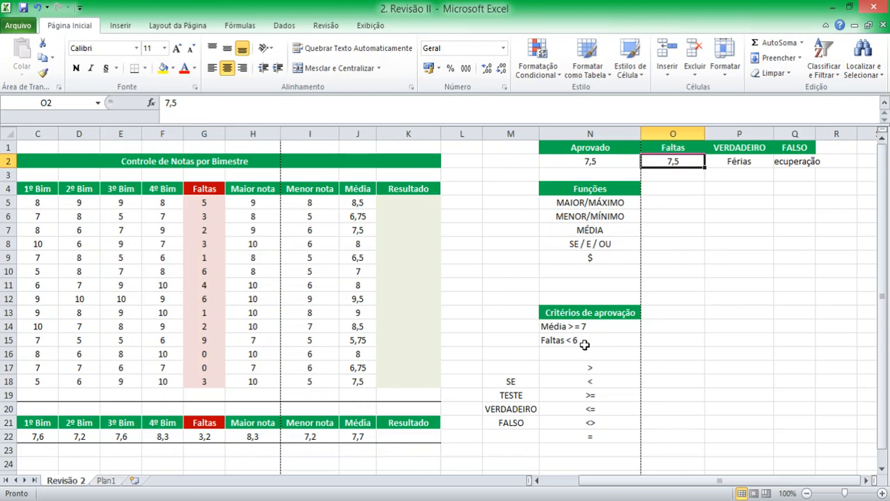
pyautogui.write('6')
pyautogui.press('Return')
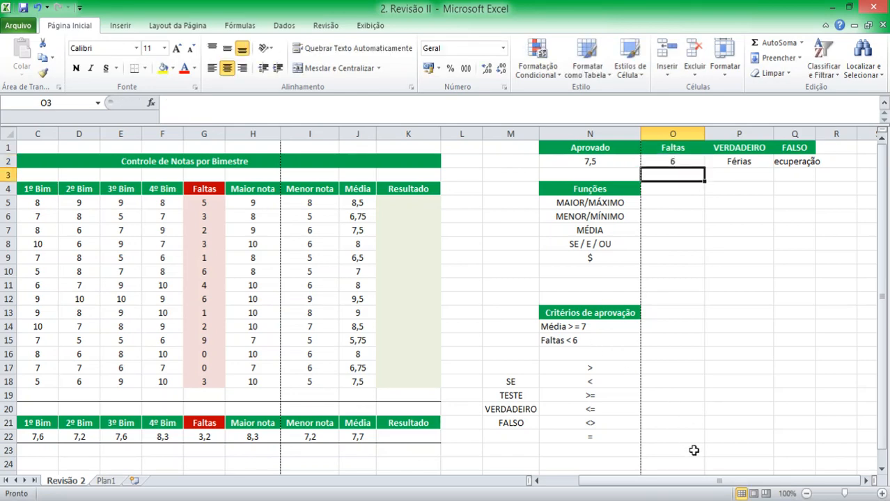
# Set the Aprovado criterion in N2 to 7 and select the first Resultado cell, K5
pyautogui.click(601, 167)
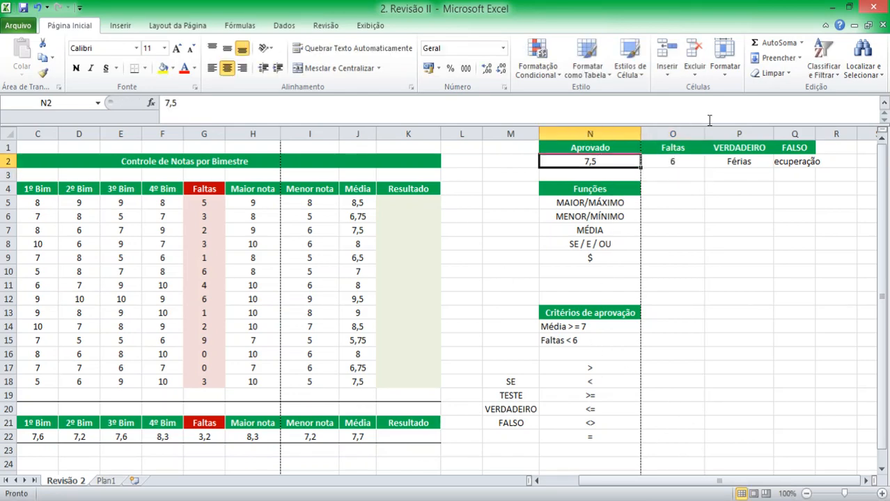
pyautogui.write('7')
pyautogui.press('Return')
pyautogui.click(433, 202)
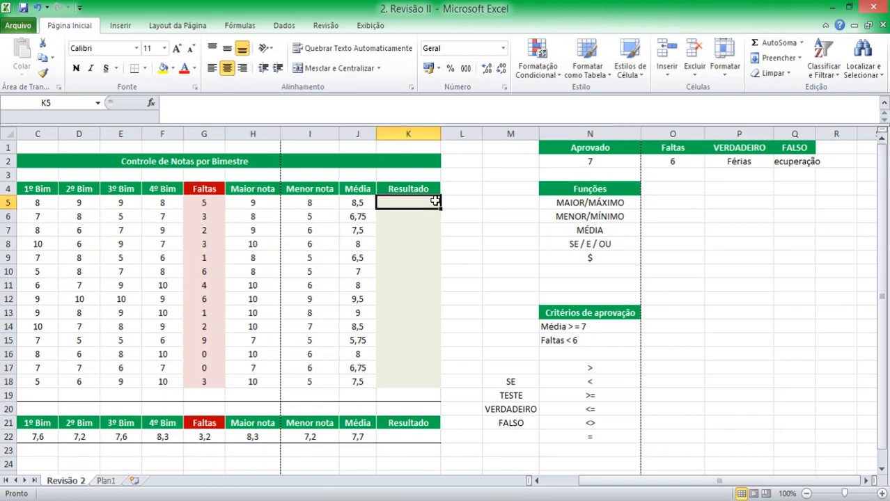
pyautogui.moveTo(705, 481); pyautogui.dragTo(669, 481)
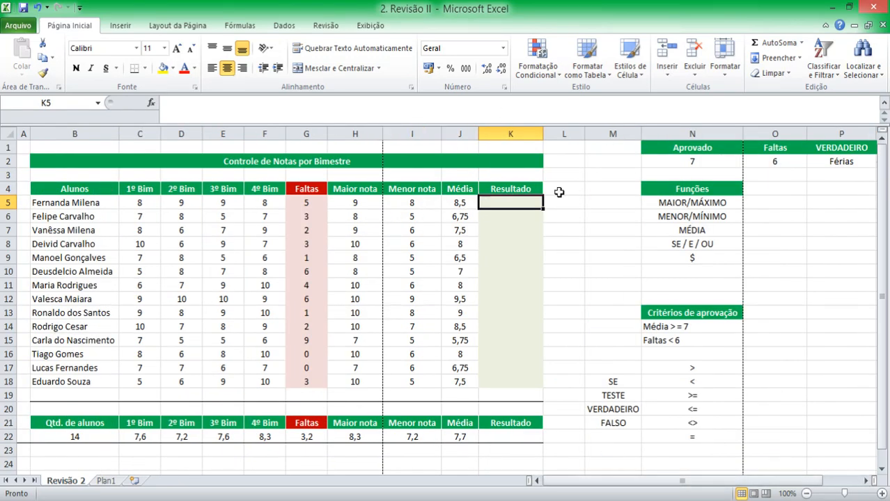
pyautogui.write('=')
pyautogui.press('Escape')
# Compare the approval criteria in N14:N15 with the first student's Média and Faltas cells, J5 and G5
pyautogui.moveTo(686, 328); pyautogui.dragTo(687, 336)
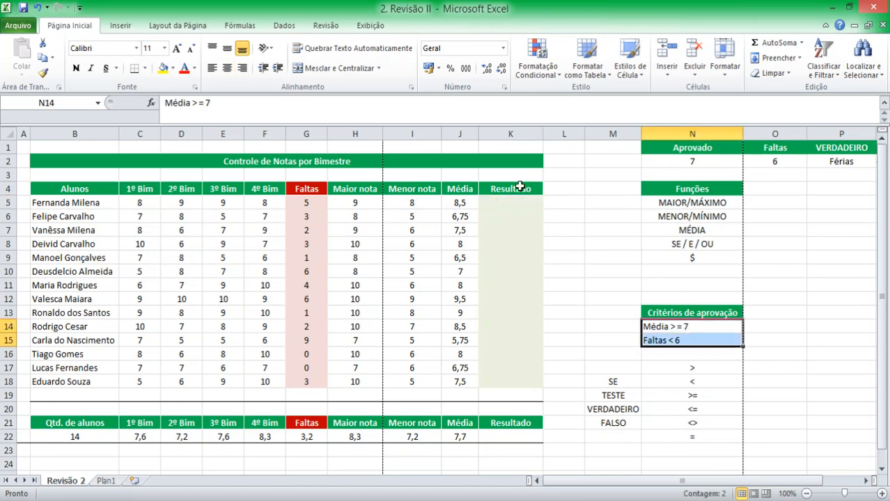
pyautogui.click(470, 201)
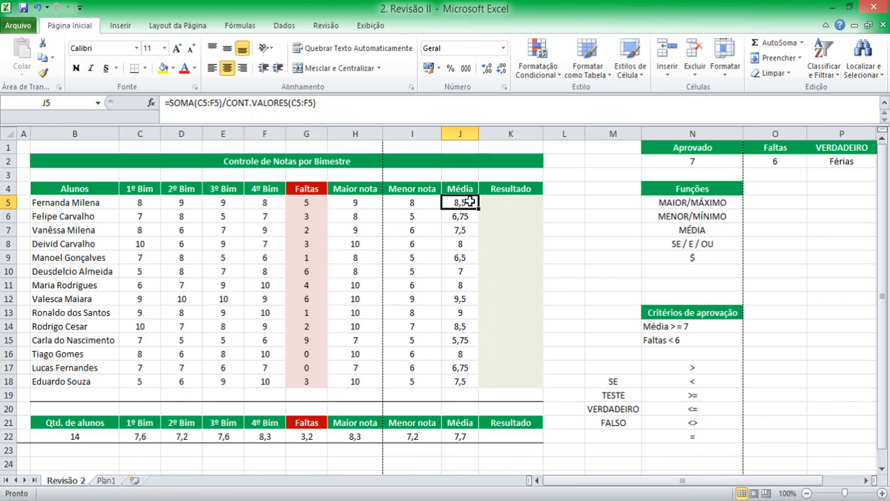
pyautogui.click(679, 327)
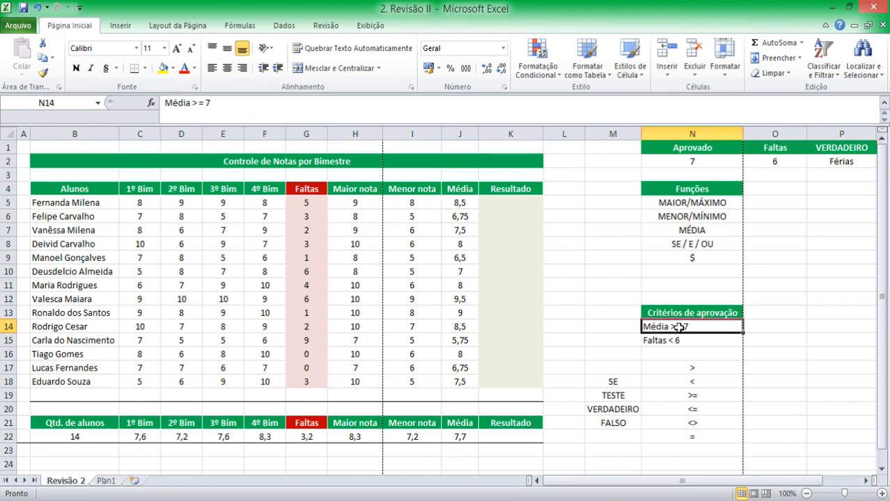
pyautogui.click(311, 201)
pyautogui.click(675, 338)
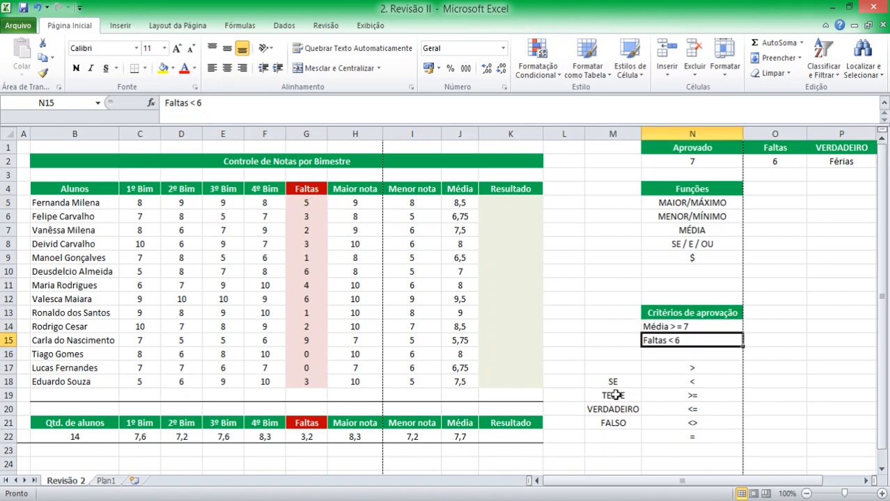
pyautogui.click(521, 198)
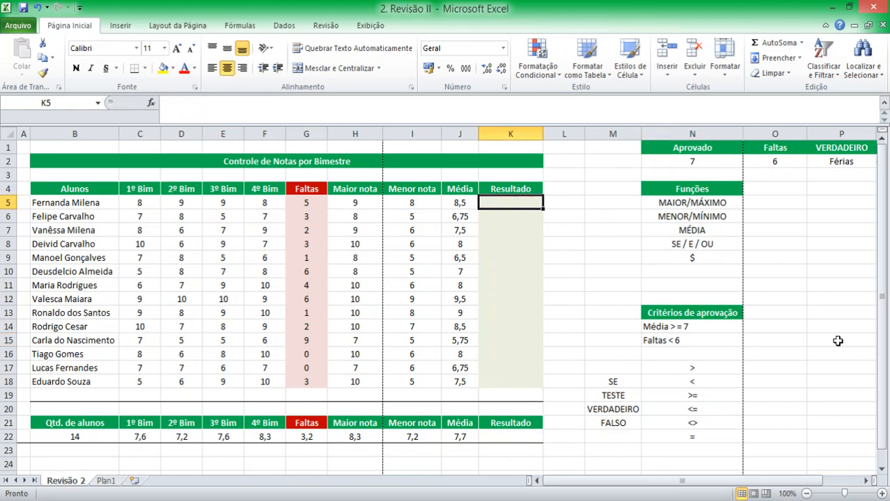
pyautogui.click(765, 332)
pyautogui.write('v')
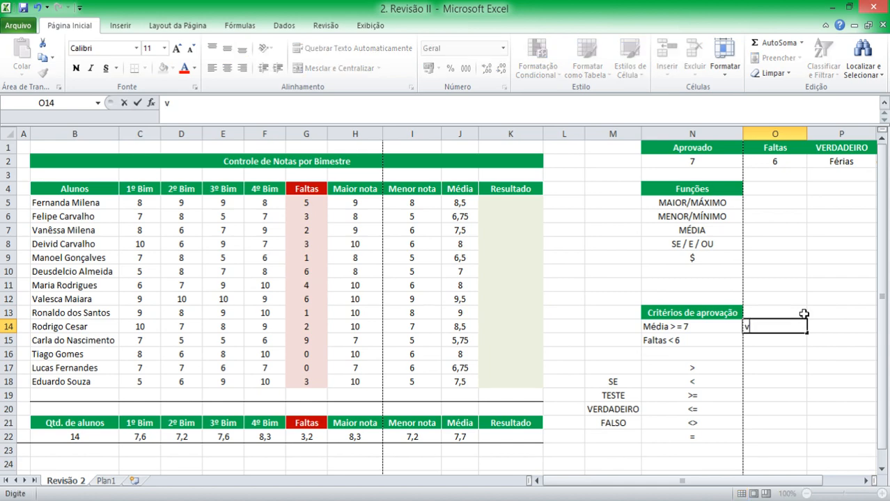
pyautogui.write('erdfa')
pyautogui.press('Escape')
# Enter E in O13 and VERDADEIRO in both O14 and O15, beside the approval criteria
pyautogui.click(804, 314)
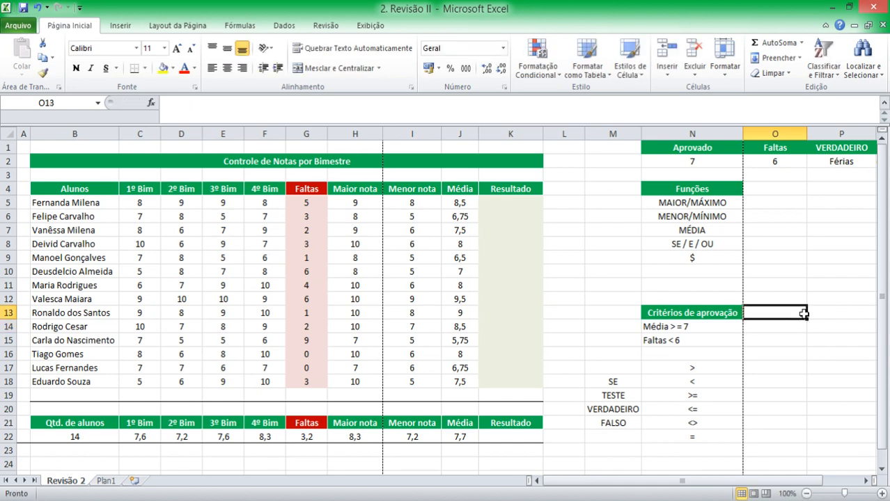
pyautogui.write('E')
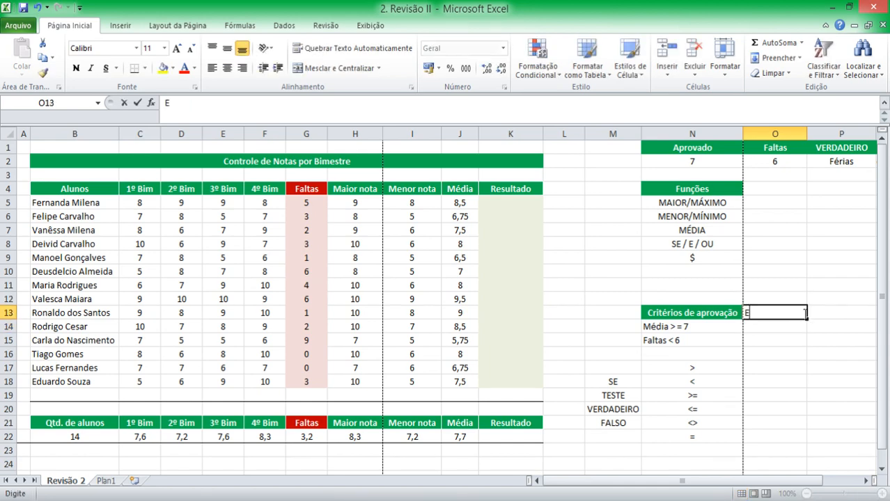
pyautogui.press('Return')
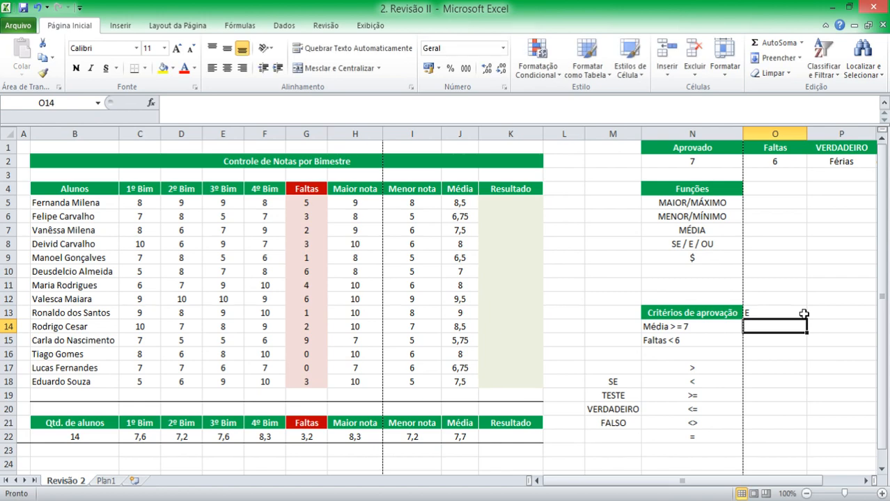
pyautogui.write('VERDADE')
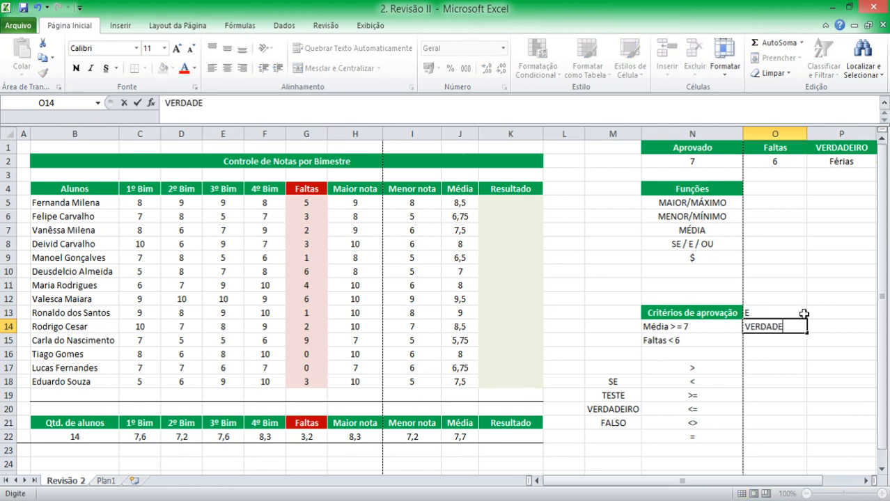
pyautogui.write('IRO')
pyautogui.press('Return')
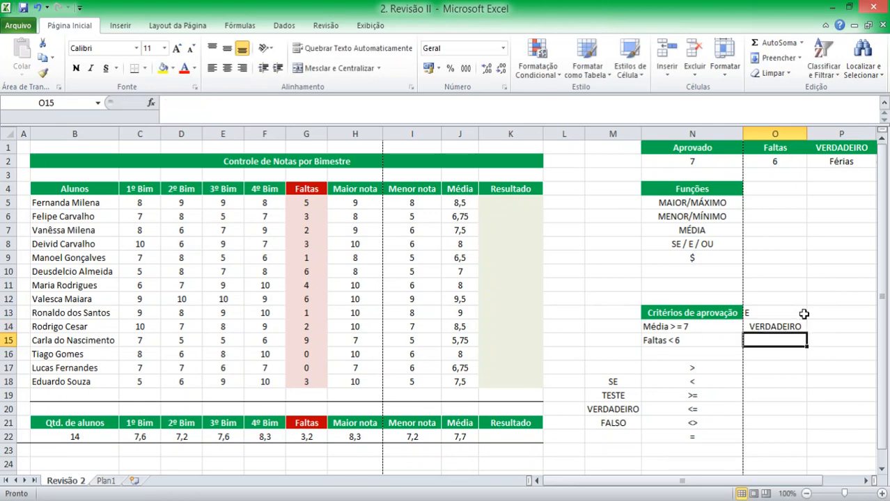
pyautogui.write('VER')
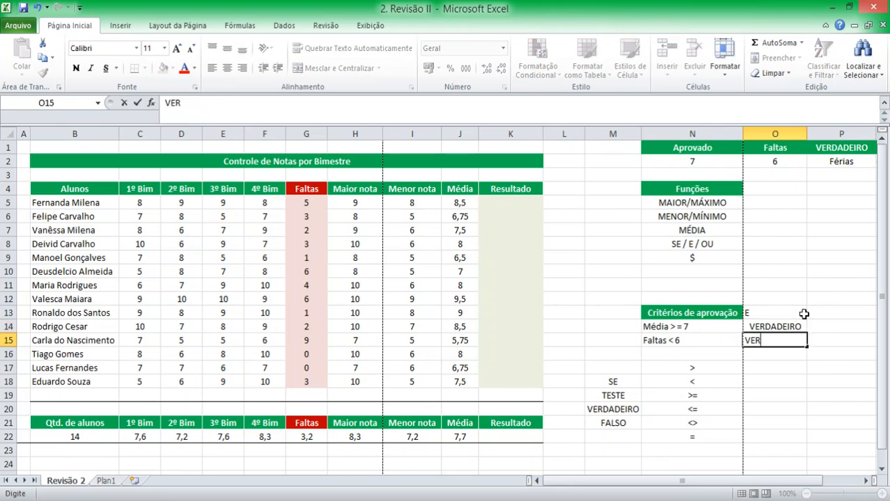
pyautogui.write('DADEIRO')
pyautogui.press('Tab')
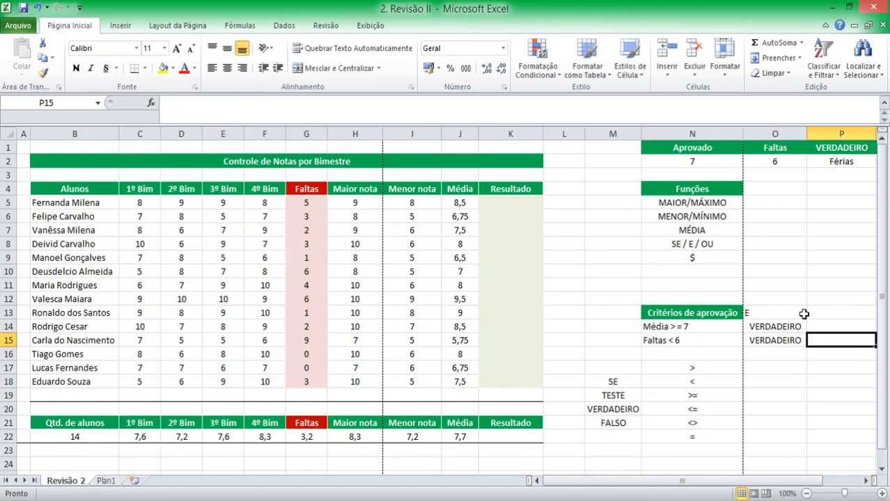
# Copy the VERDADEIRO and FALSO headers with their result texts from P1:Q2 to P14:Q15
pyautogui.press('Up')
pyautogui.press('Right')
pyautogui.press('Left')
pyautogui.press('Down')
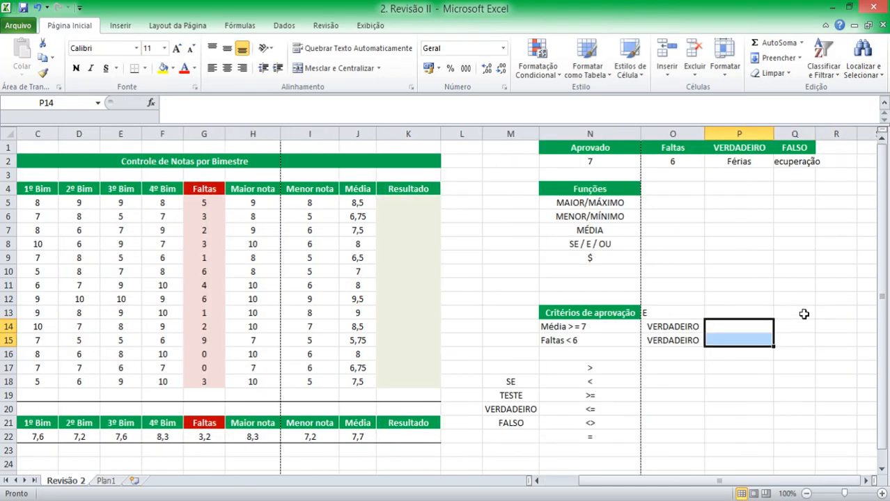
pyautogui.press('Up')
pyautogui.press('Up')
pyautogui.press('Down')
pyautogui.hotkey('ctrl', 'Up')
pyautogui.press('Up')
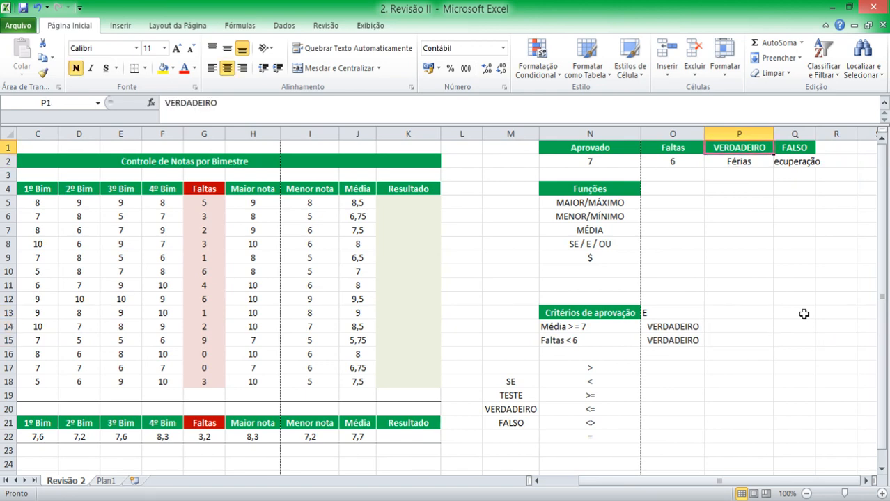
pyautogui.hotkey('shift', 'Right')
pyautogui.hotkey('shift', 'Down')
pyautogui.hotkey('ctrl', 'c')
pyautogui.press('Down')
pyautogui.press('Down')
pyautogui.press('Down')
pyautogui.press('Down')
pyautogui.press('Down')
pyautogui.press('Down')
pyautogui.press('Down')
pyautogui.press('Down')
pyautogui.press('Down')
pyautogui.press('Down')
pyautogui.press('Down')
pyautogui.press('Down')
pyautogui.press('Down')
pyautogui.press('Down')
pyautogui.press('Down')
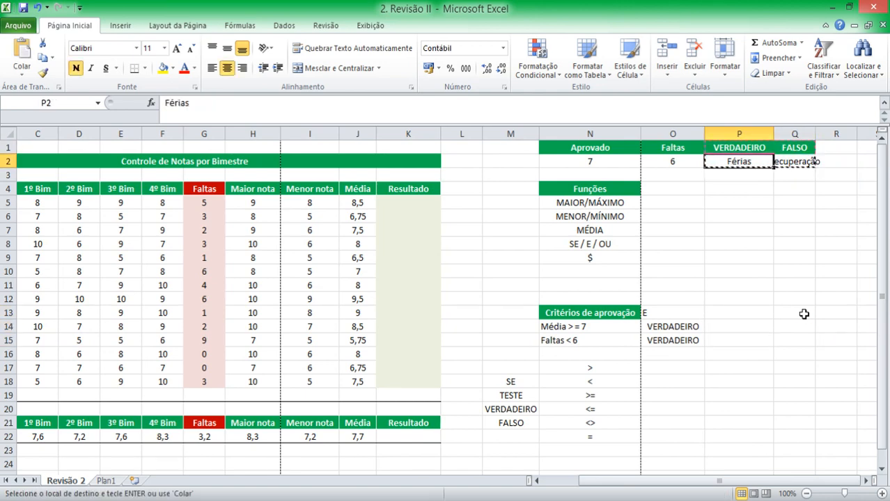
pyautogui.press('Up')
pyautogui.press('Up')
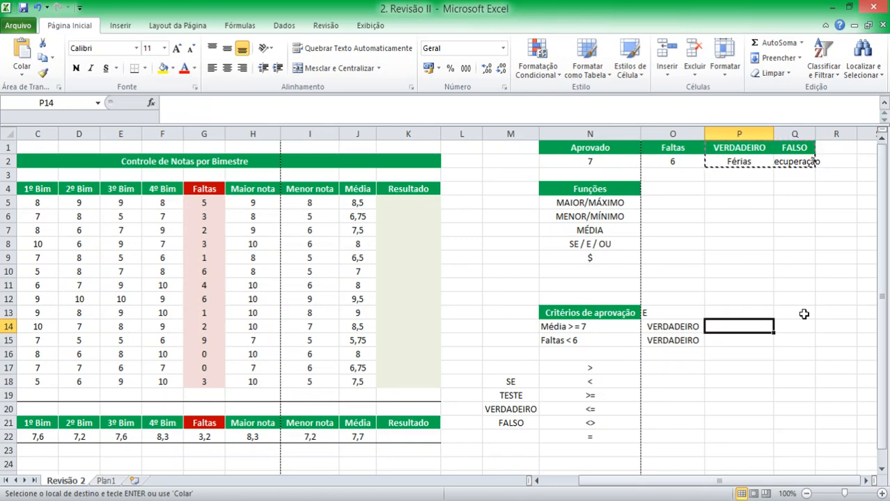
pyautogui.press('Return')
# Examine the copied VERDADEIRO pair in P14:P15 and the FALSO pair in Q14:Q15
pyautogui.press('Up')
pyautogui.press('Up')
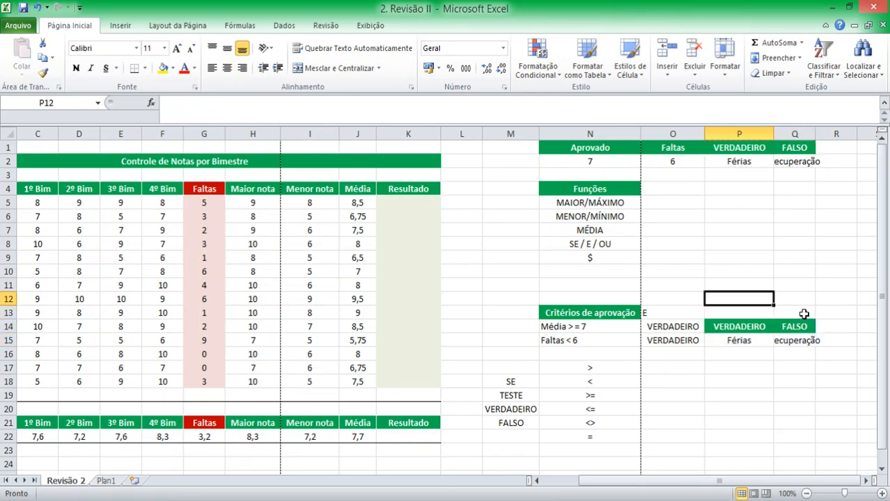
pyautogui.press('Down')
pyautogui.press('Down')
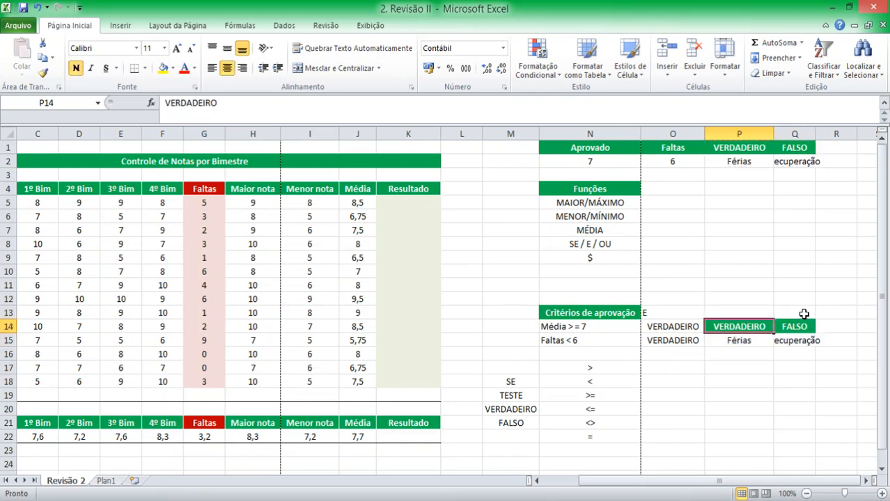
pyautogui.hotkey('shift', 'Down')
pyautogui.press('Right')
pyautogui.hotkey('shift', 'Down')
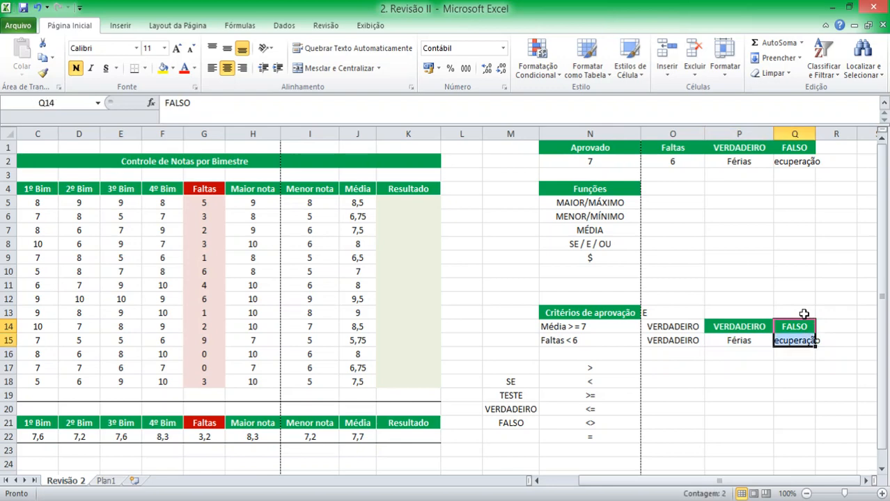
# Start the formula =SE(E( in K5, the first Resultado cell, nesting the E function as the logical test
pyautogui.press('Left')
pyautogui.press('Left')
pyautogui.press('Left')
pyautogui.press('Left')
pyautogui.press('Left')
pyautogui.press('Left')
pyautogui.press('Left')
pyautogui.press('Left')
pyautogui.press('Left')
pyautogui.press('Left')
pyautogui.press('Left')
pyautogui.press('Left')
pyautogui.press('Left')
pyautogui.press('Left')
pyautogui.press('Left')
pyautogui.press('Left')
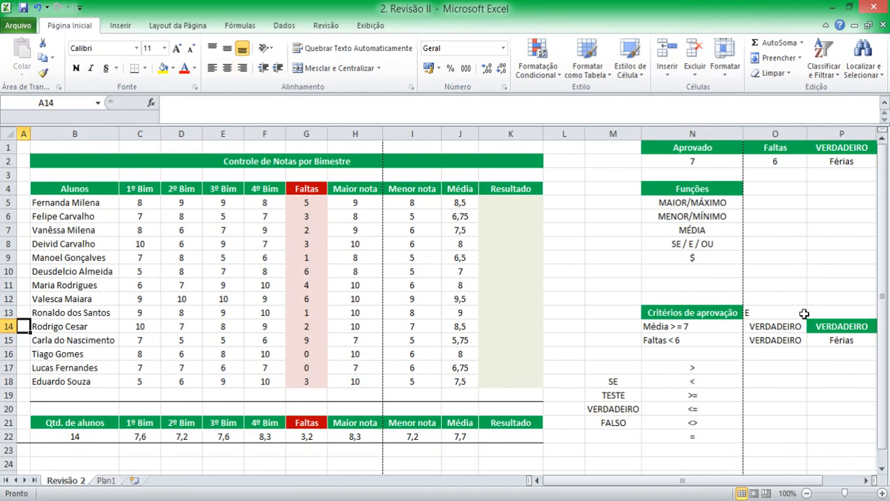
pyautogui.click(510, 197)
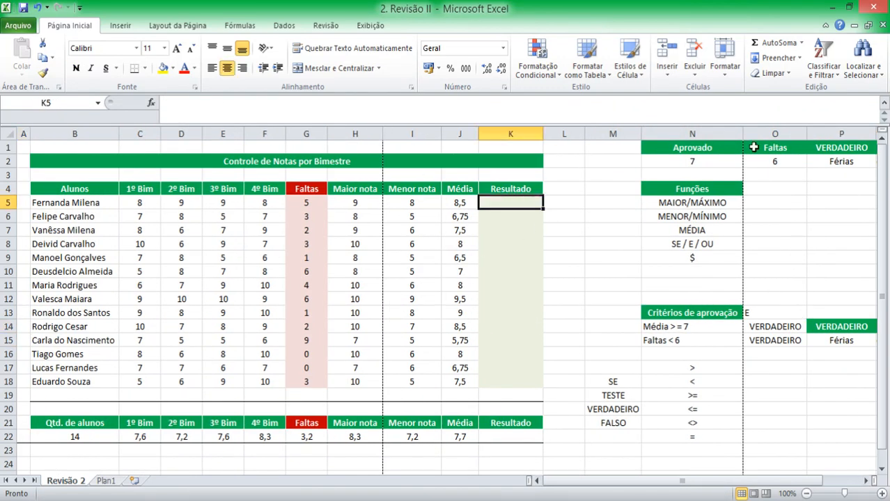
pyautogui.write('=S')
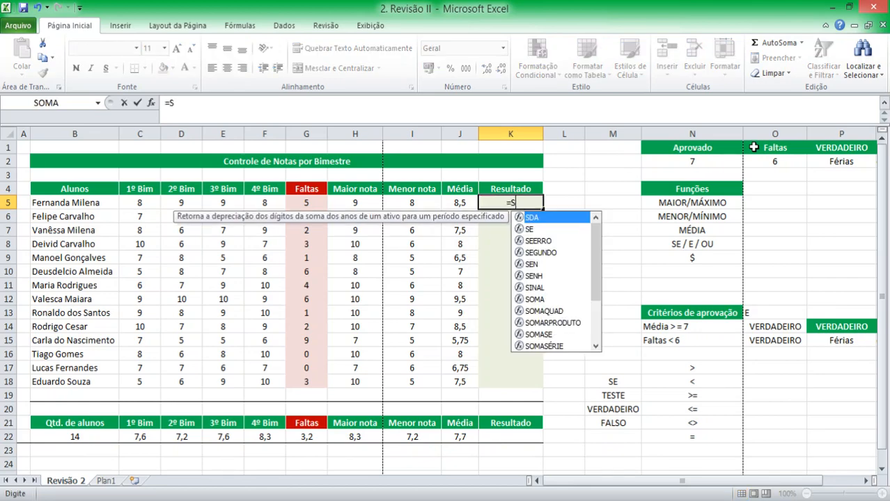
pyautogui.write('E(')
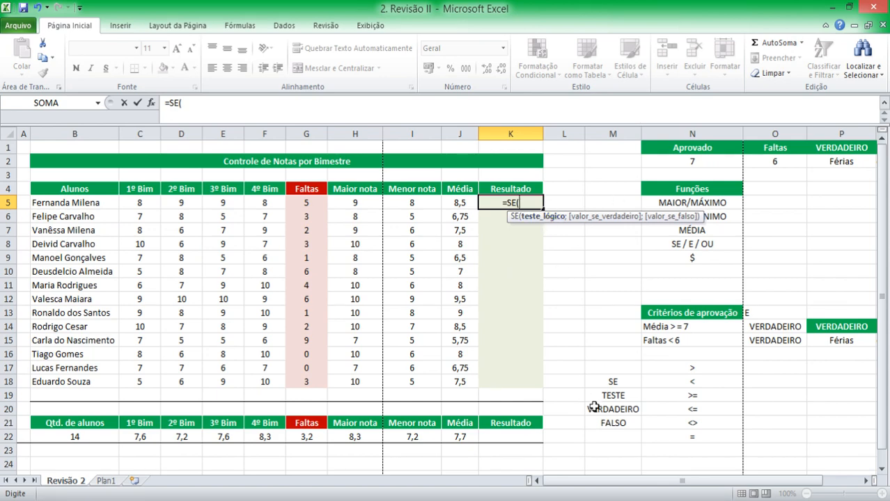
pyautogui.write('E(')
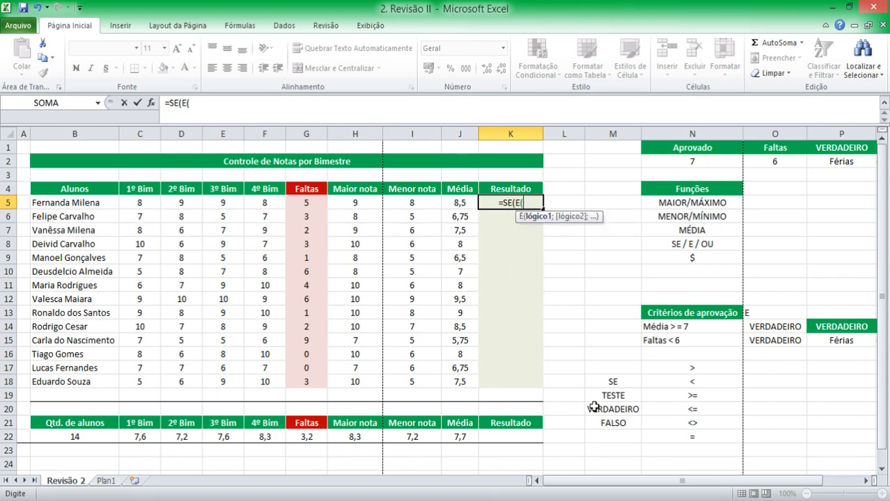
# Add J5>=$N$2 as the first E condition, comparing the student's Média with the absolute Aprovado criterion
pyautogui.moveTo(730, 483); pyautogui.dragTo(766, 482)
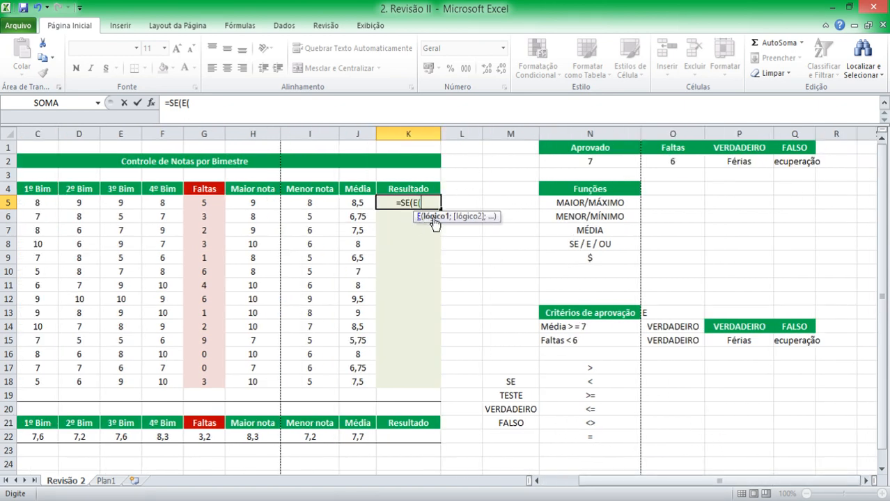
pyautogui.moveTo(487, 214); pyautogui.dragTo(595, 281)
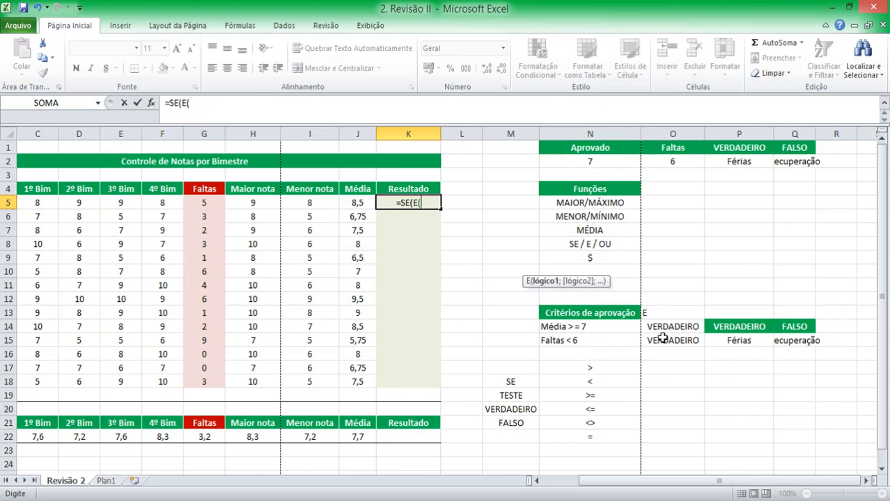
pyautogui.click(363, 201)
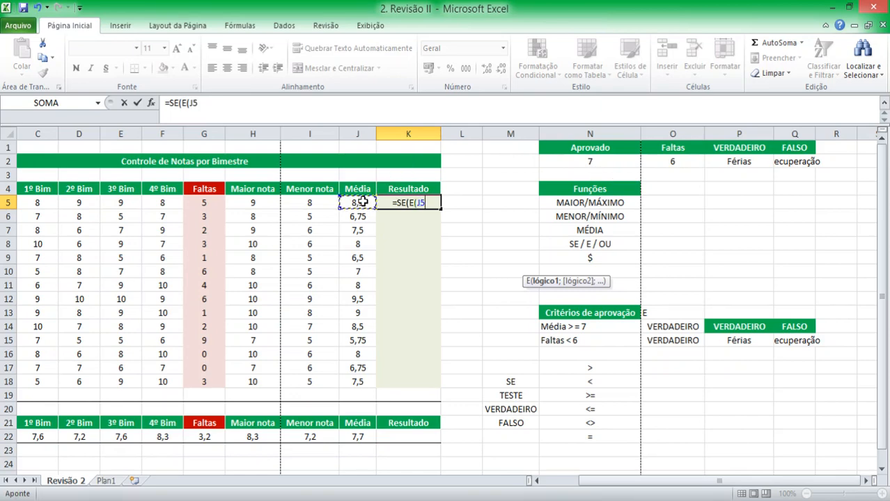
pyautogui.write('>=')
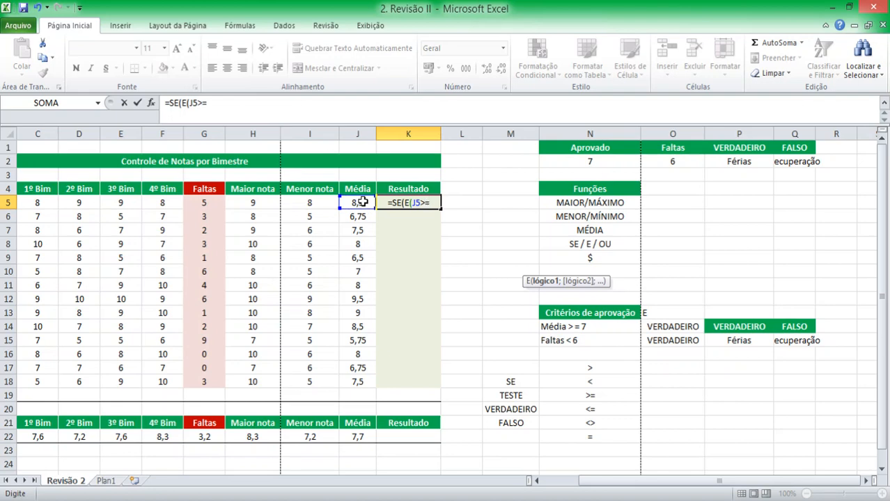
pyautogui.click(598, 160)
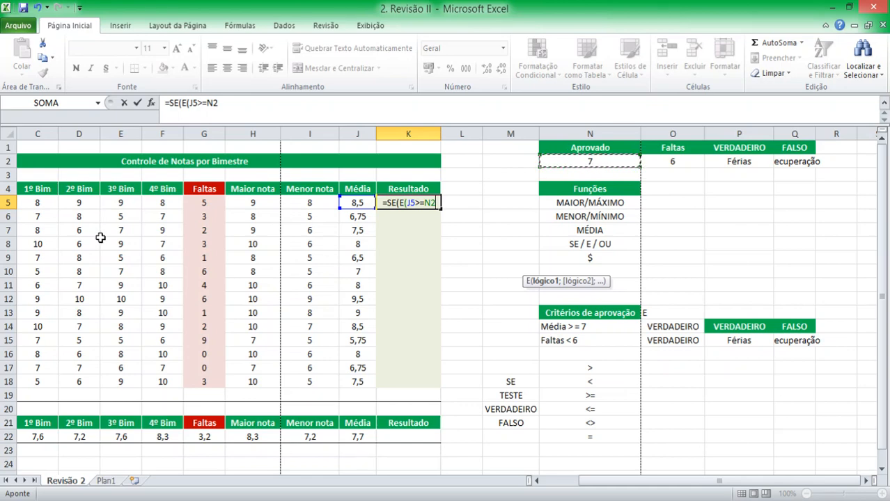
pyautogui.press('F4')
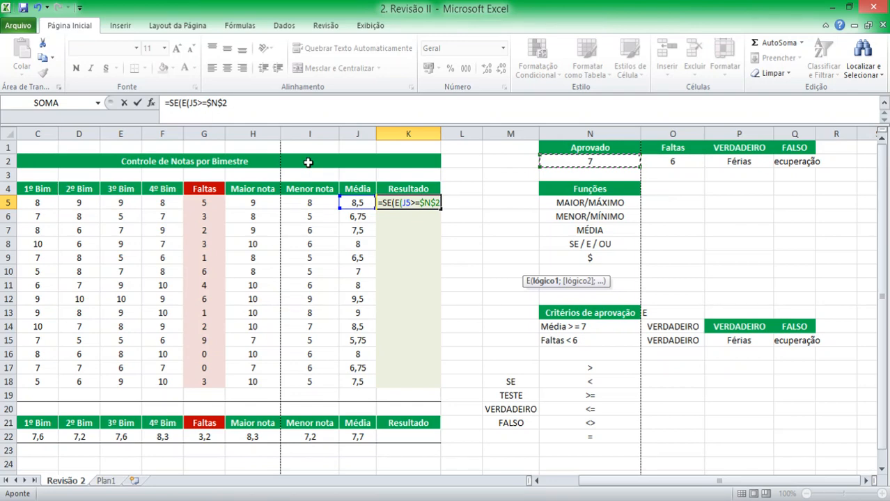
# Add G5<$O$2 as the second E condition, comparing the student's Faltas with the absolute absence criterion, and close the E function
pyautogui.write(';')
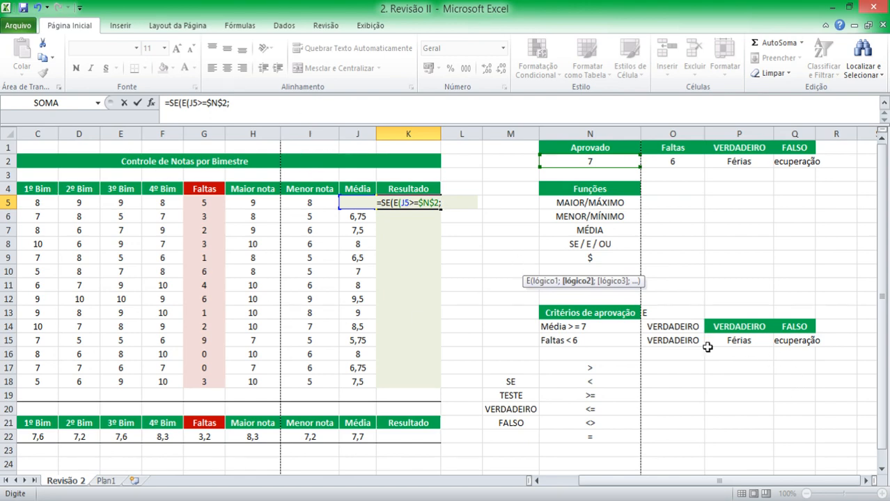
pyautogui.click(206, 202)
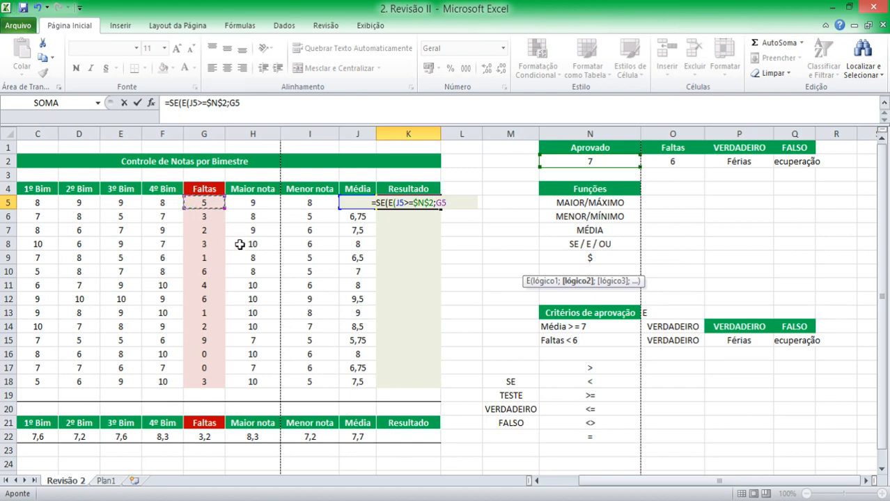
pyautogui.write('<')
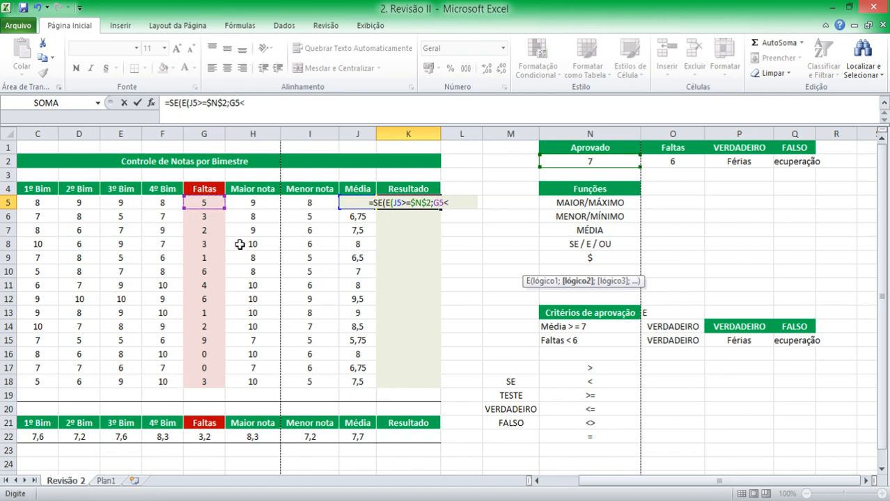
pyautogui.click(682, 161)
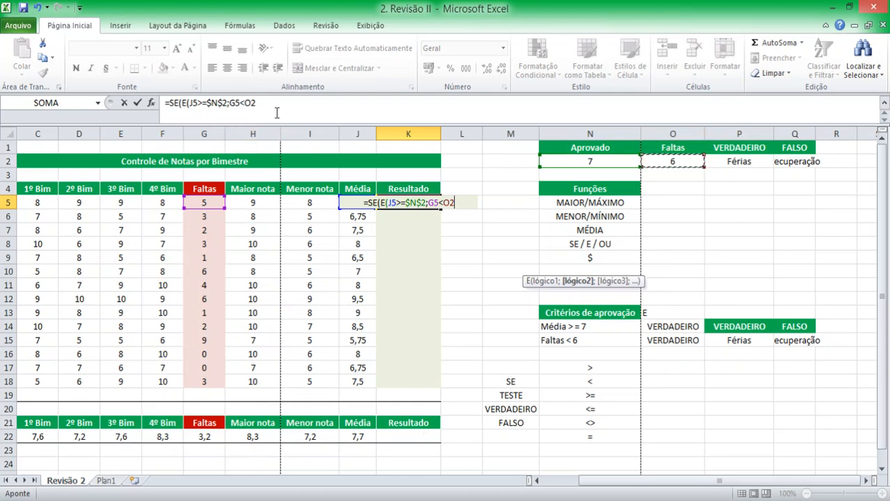
pyautogui.press('F4')
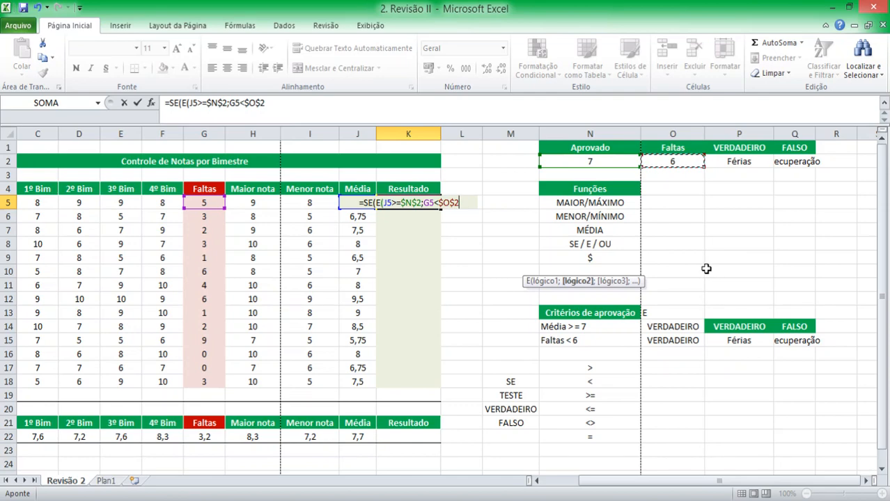
pyautogui.write(')')
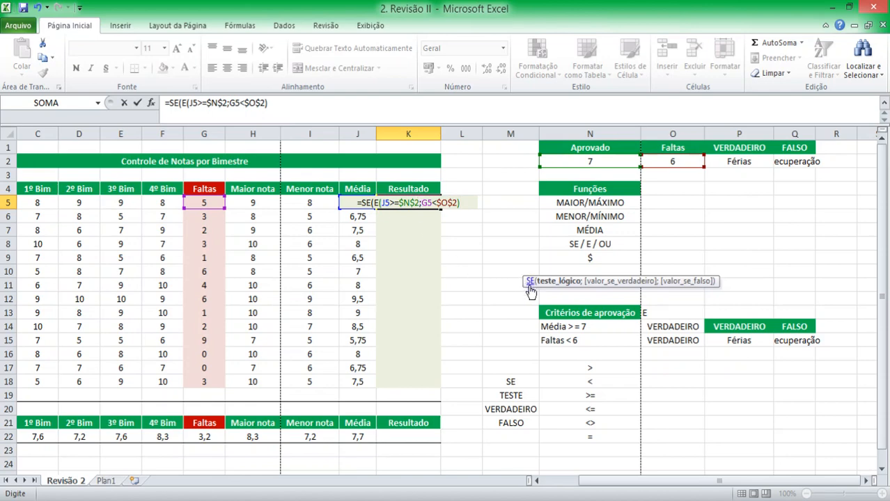
# Complete the K5 SE formula with $P$2 as the value if true and $Q$2 as the value if false
pyautogui.moveTo(705, 278); pyautogui.dragTo(522, 106)
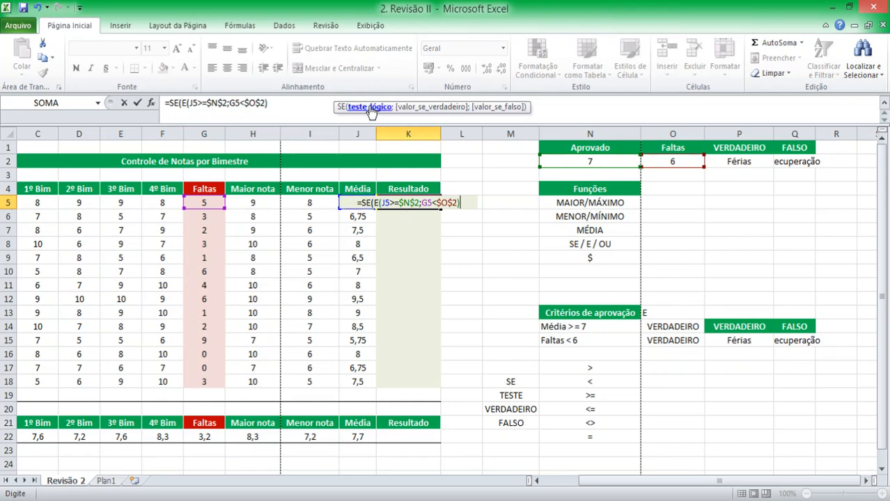
pyautogui.write(';')
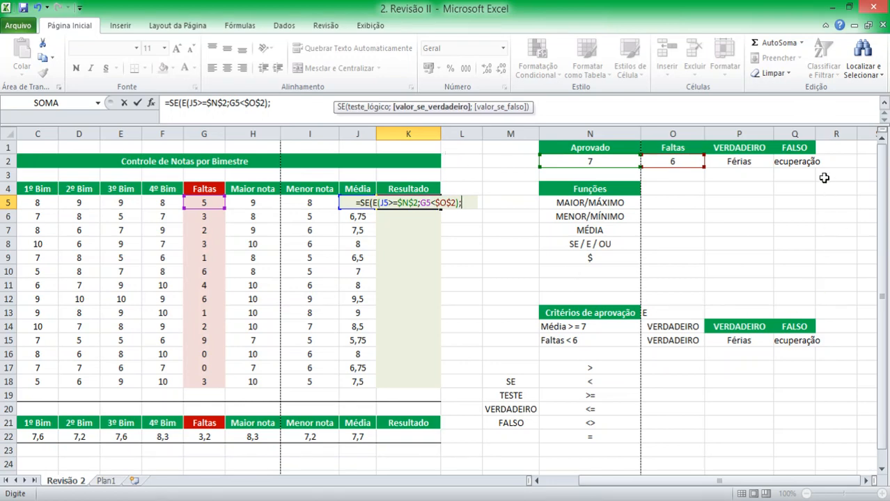
pyautogui.click(731, 160)
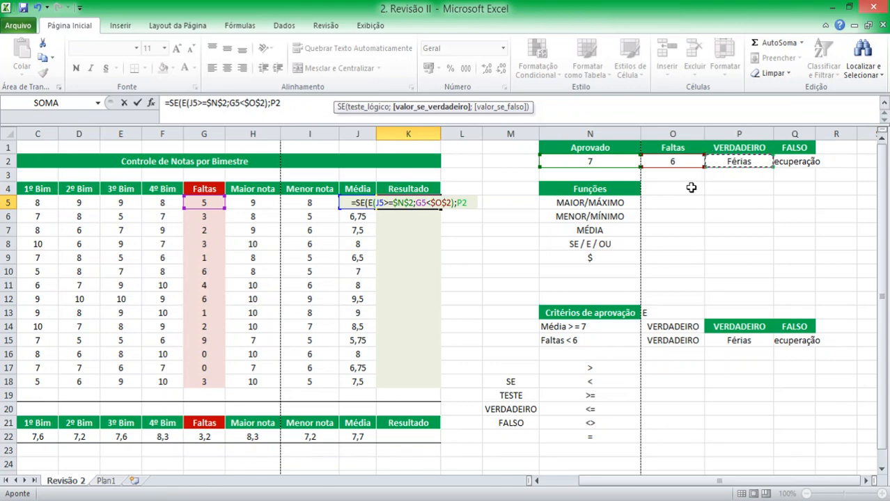
pyautogui.press('F4')
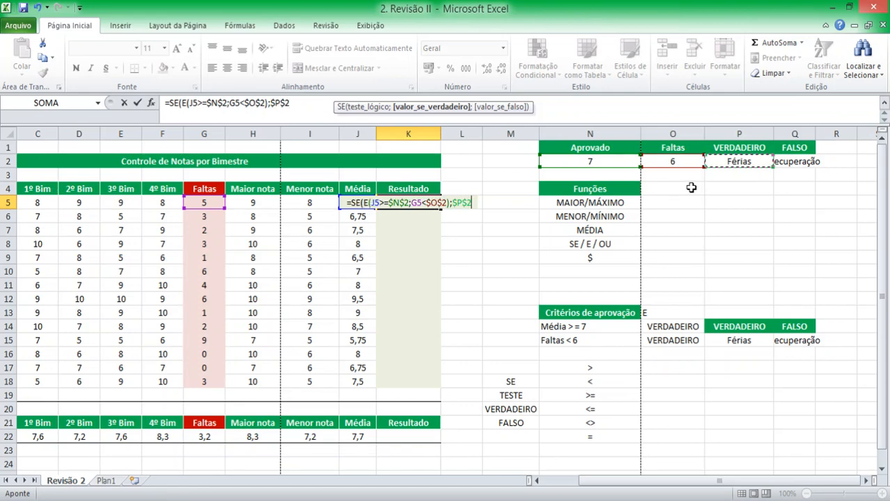
pyautogui.write(';')
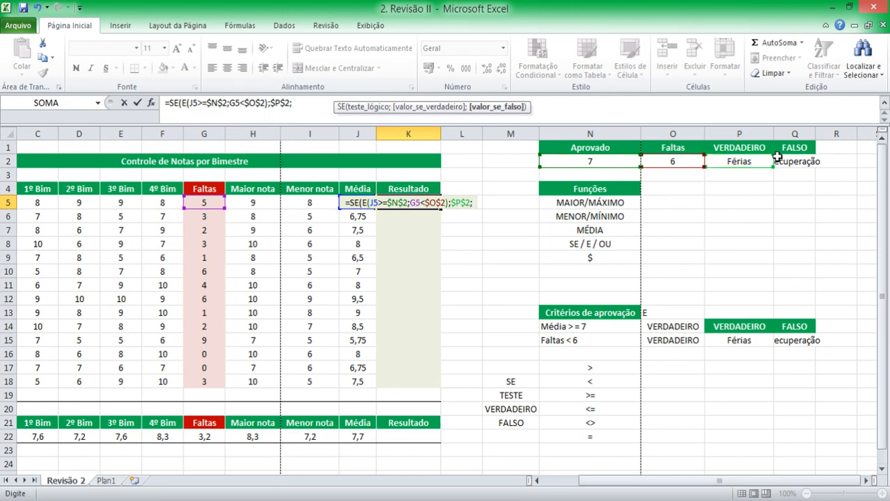
pyautogui.click(795, 161)
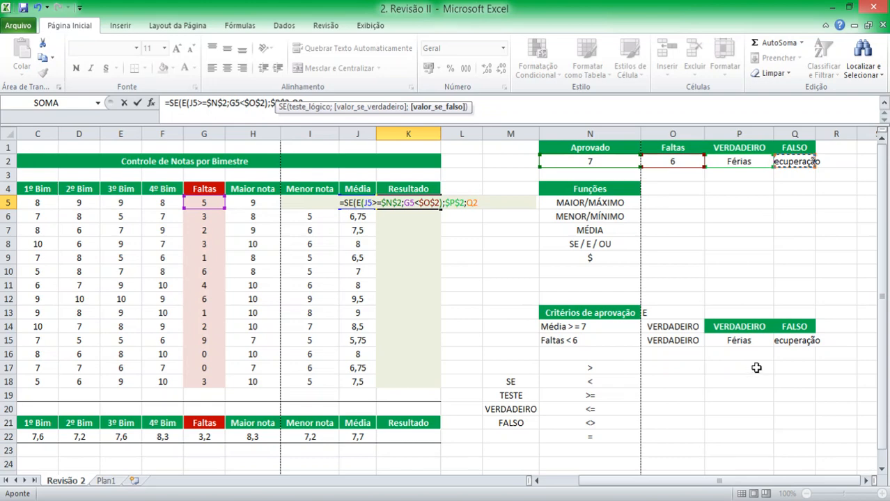
pyautogui.press('F4')
pyautogui.write(')')
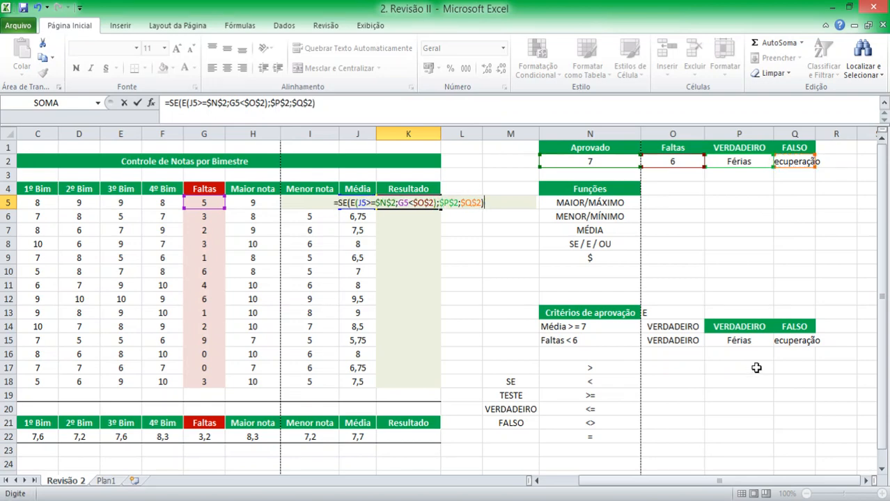
pyautogui.press('Return')
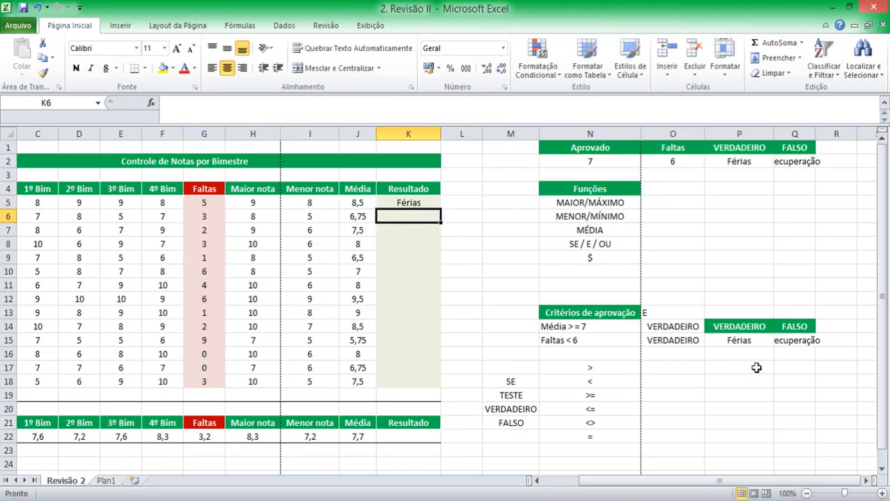
# Fill the K5 formula down the Resultado column to K18
pyautogui.click(420, 202)
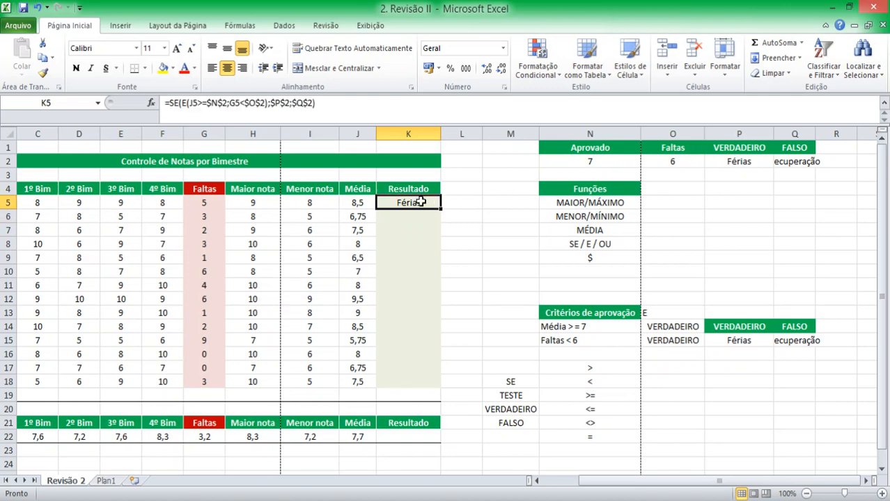
pyautogui.doubleClick(440, 207)
pyautogui.click(453, 255)
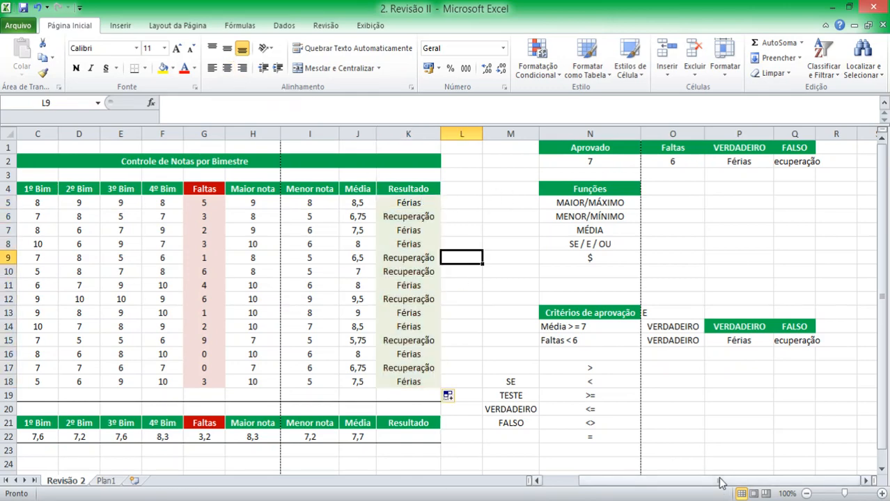
# Examine the filled Resultado formulas, comparing row 12's Faltas and Média with the approval criteria and checking neighbouring students' results
pyautogui.moveTo(719, 480); pyautogui.dragTo(682, 481)
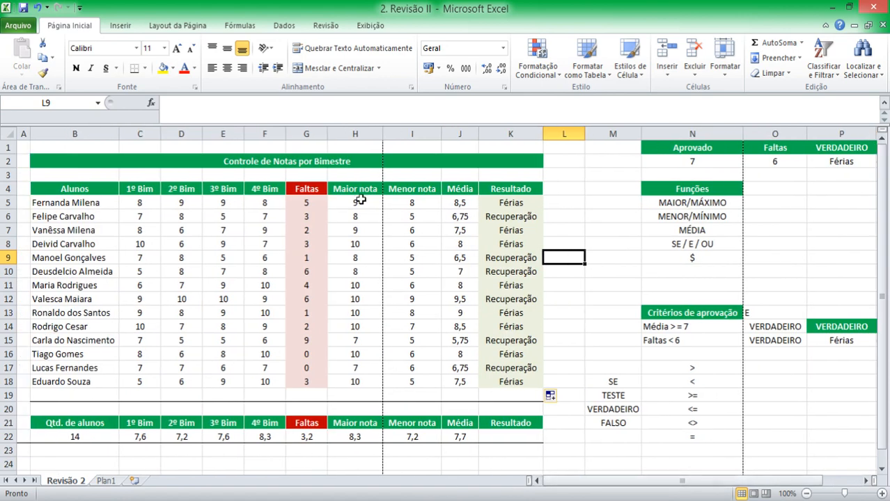
pyautogui.click(518, 299)
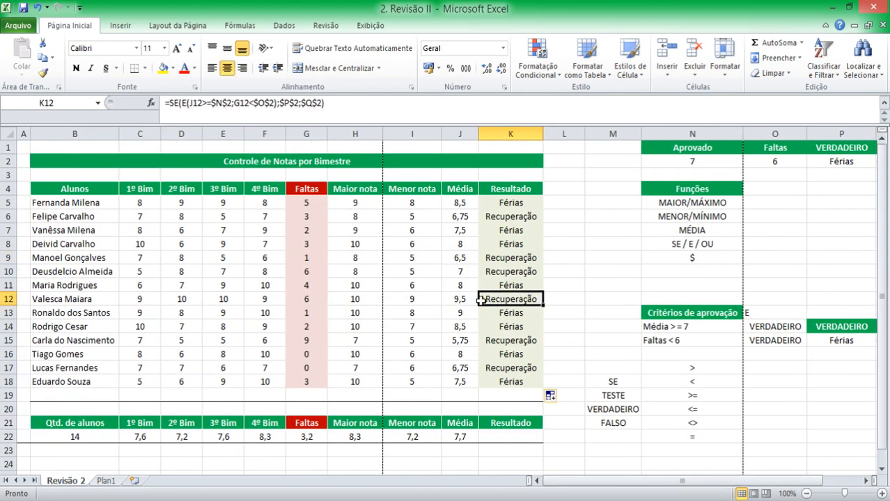
pyautogui.moveTo(460, 299); pyautogui.dragTo(461, 193)
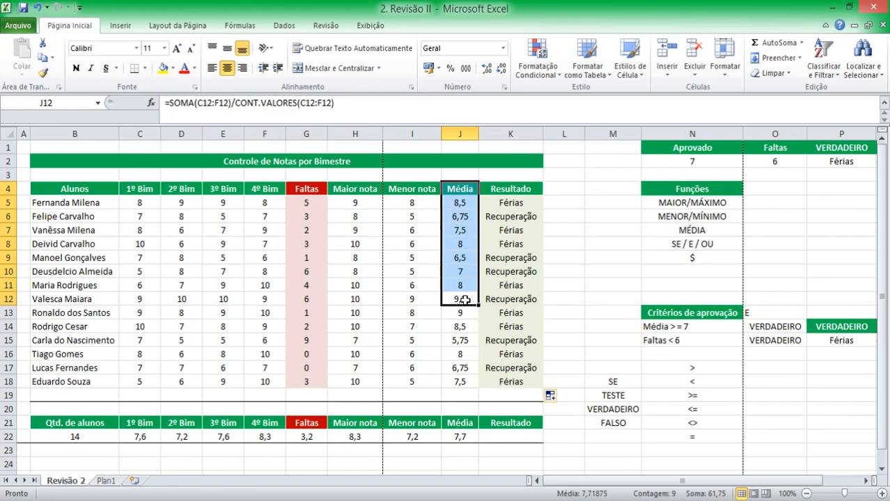
pyautogui.moveTo(302, 298); pyautogui.dragTo(294, 190)
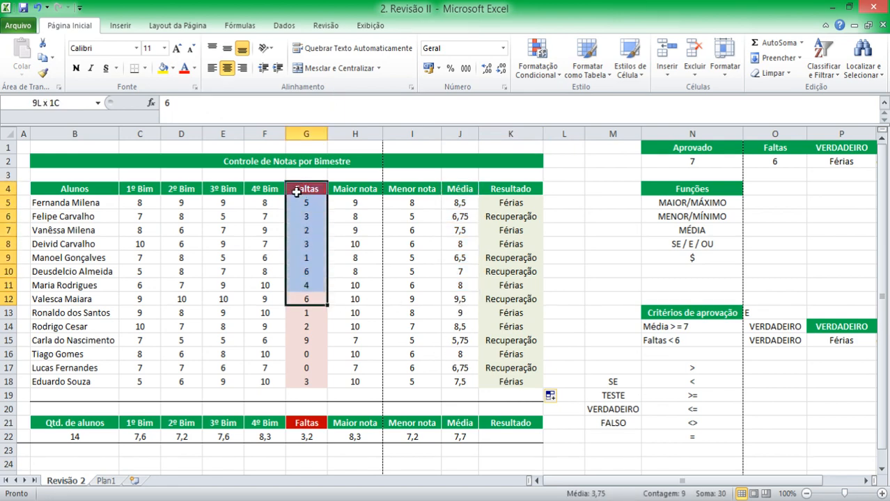
pyautogui.moveTo(303, 297); pyautogui.dragTo(473, 299)
pyautogui.click(532, 296)
pyautogui.moveTo(533, 296); pyautogui.dragTo(320, 298)
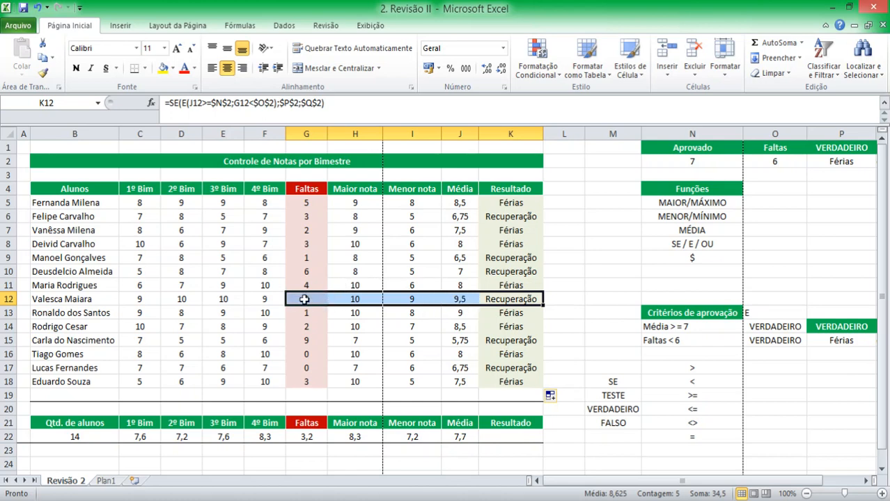
pyautogui.moveTo(785, 298); pyautogui.dragTo(789, 423)
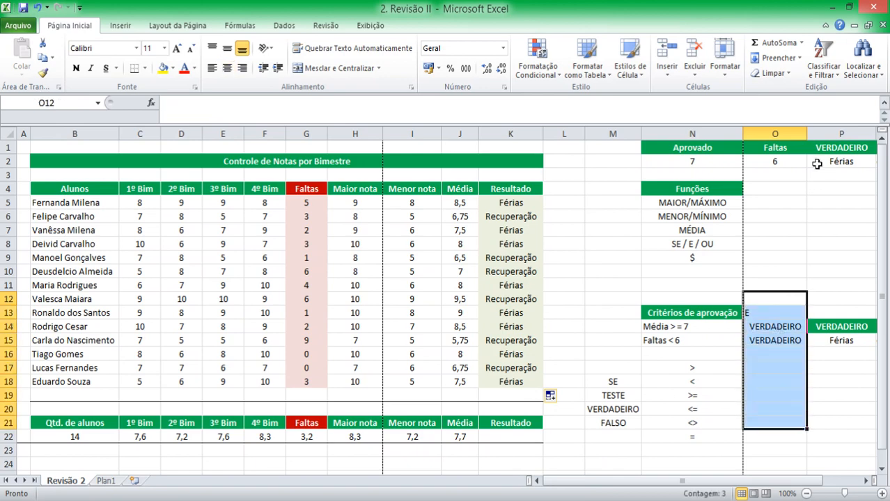
pyautogui.click(517, 312)
pyautogui.click(515, 324)
pyautogui.click(517, 286)
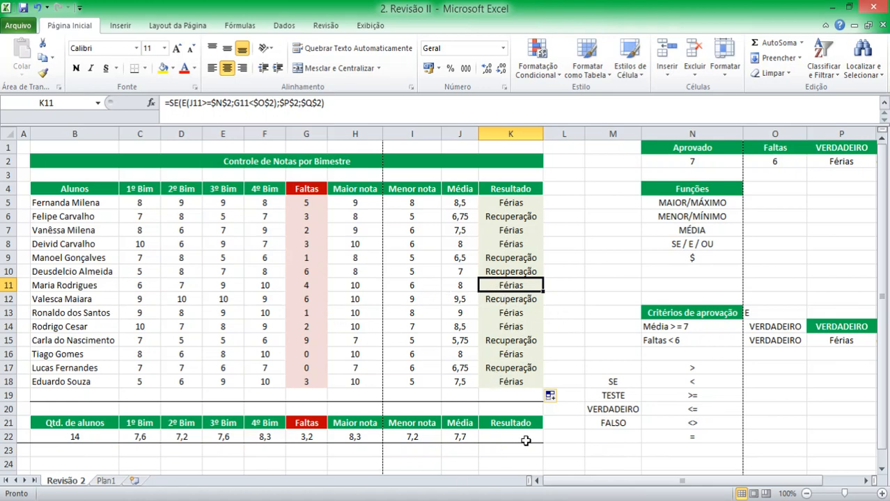
pyautogui.click(700, 367)
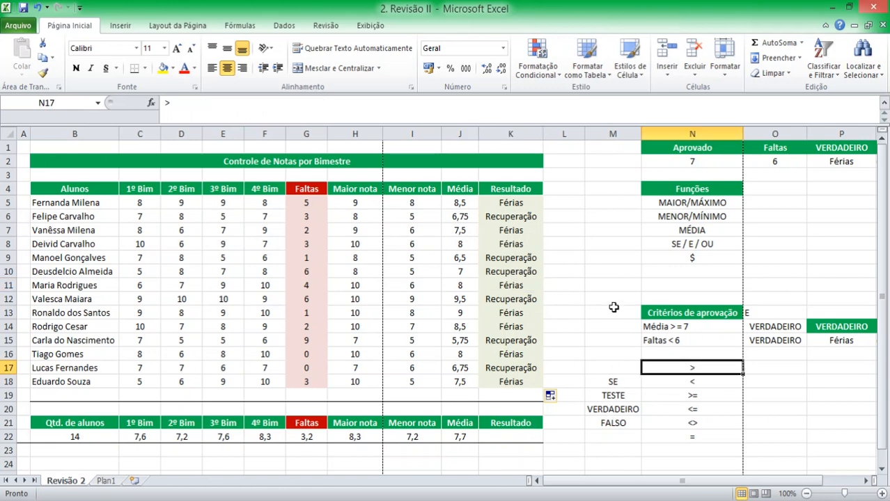
# Copy the Resultado column K4:K18 to L4:L18 and autofit the width of column L
pyautogui.moveTo(513, 189); pyautogui.dragTo(519, 376)
pyautogui.hotkey('ctrl', 'c')
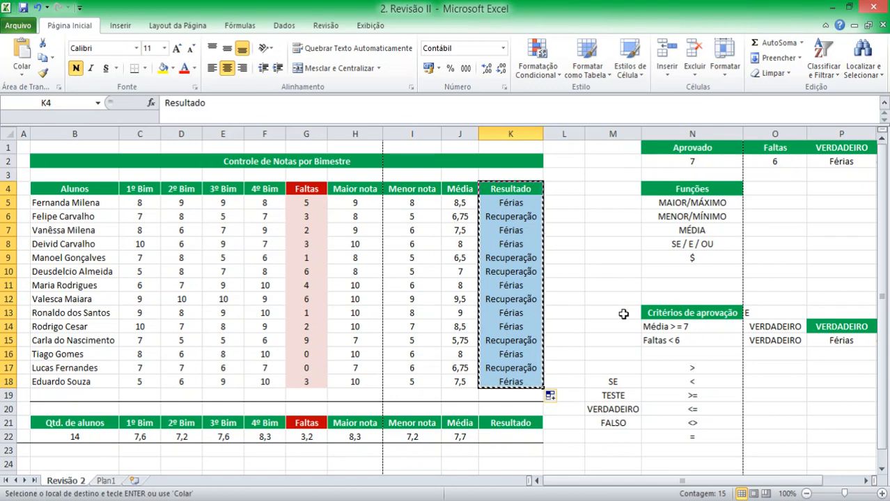
pyautogui.press('Right')
pyautogui.hotkey('ctrl', 'v')
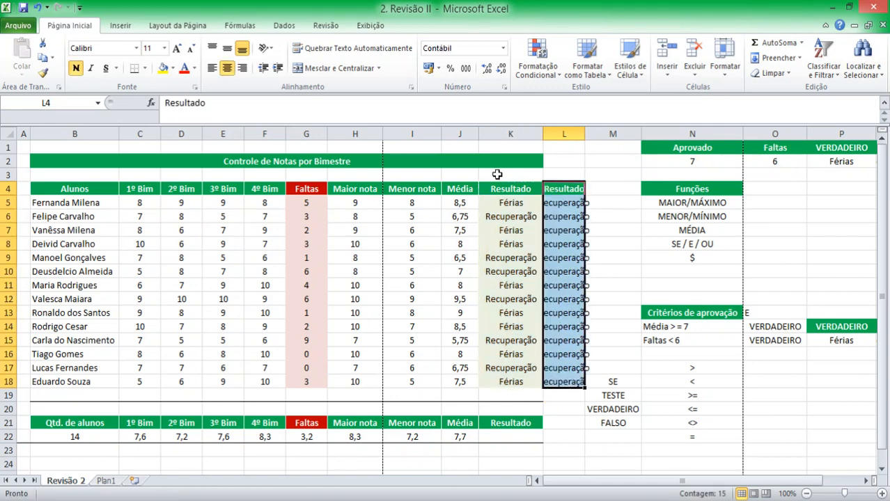
pyautogui.doubleClick(584, 133)
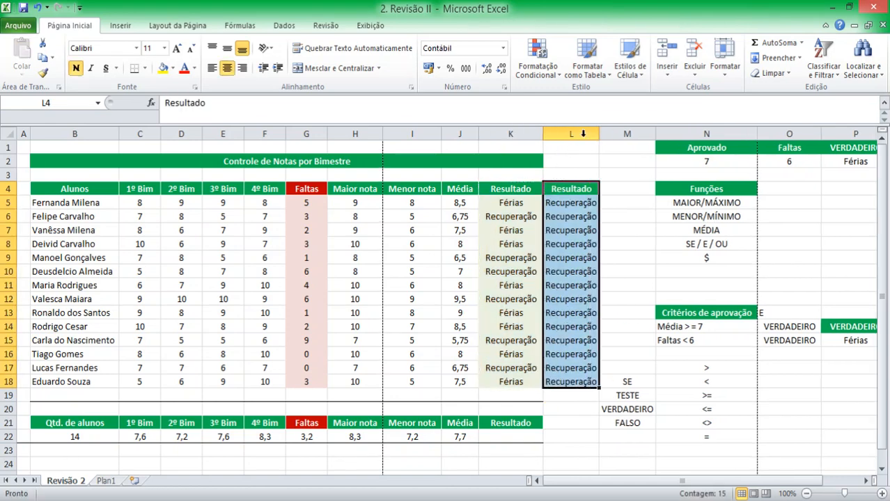
pyautogui.click(608, 273)
# Rename the header in L4 as OU and the header in K4 as E
pyautogui.click(571, 202)
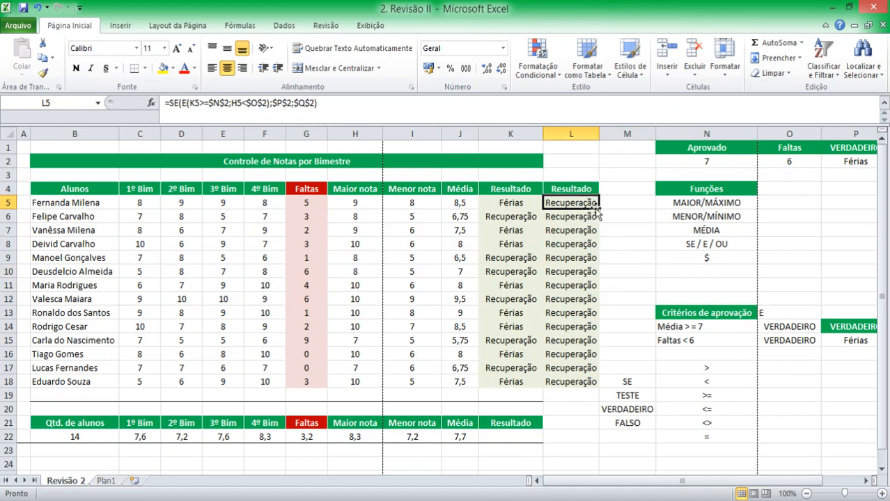
pyautogui.click(582, 189)
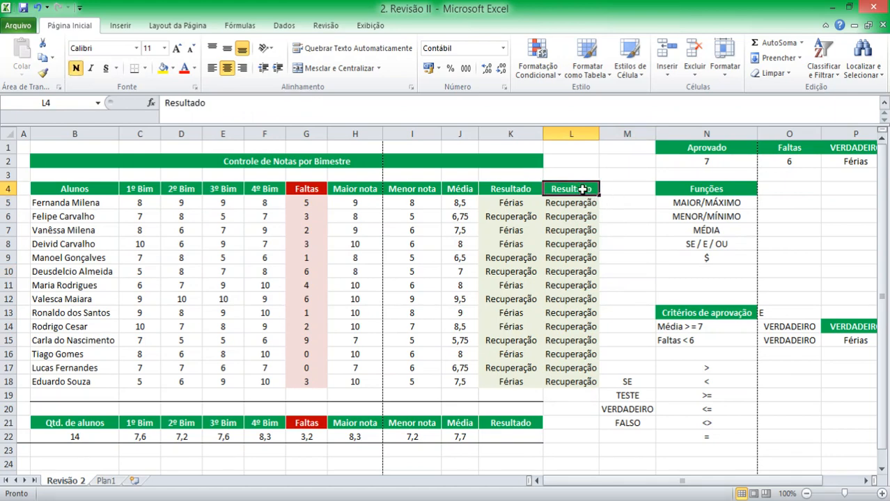
pyautogui.write('OU')
pyautogui.press('Left')
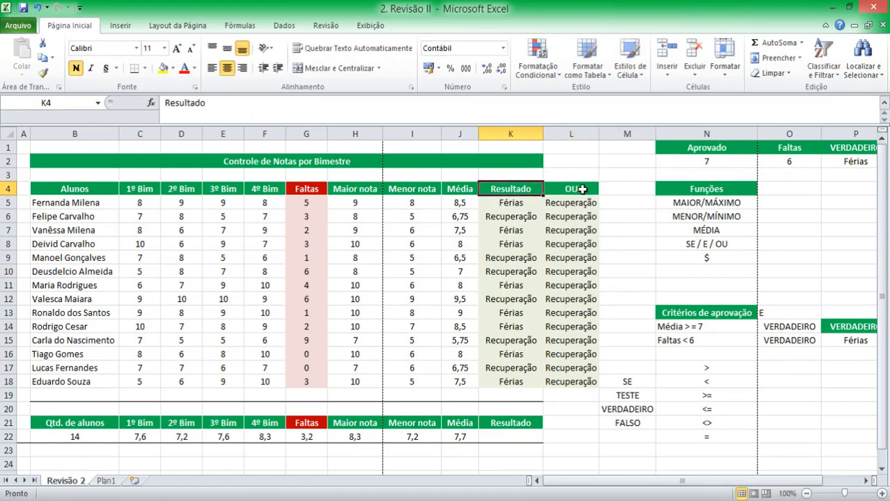
pyautogui.write('E')
pyautogui.press('Return')
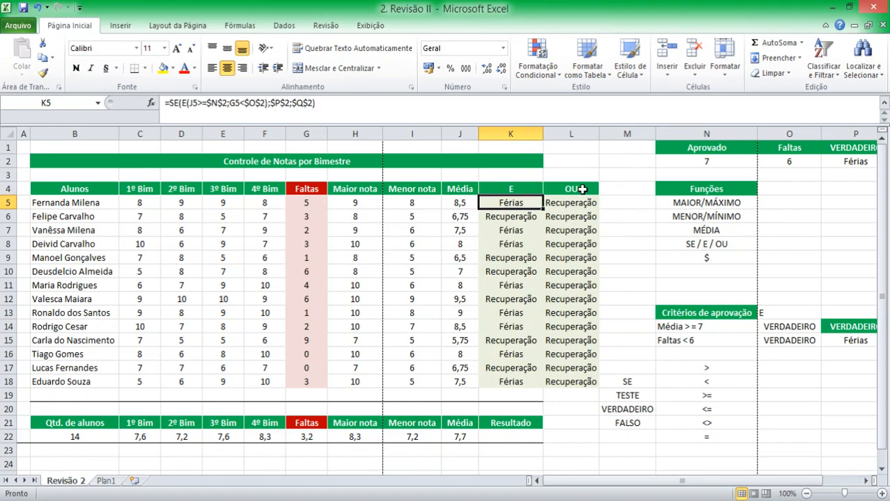
# Examine the copied formula in L5, the Média criterion in N14 and the VERDADEIRO cells from O14 down
pyautogui.press('Down')
pyautogui.press('Right')
pyautogui.press('Up')
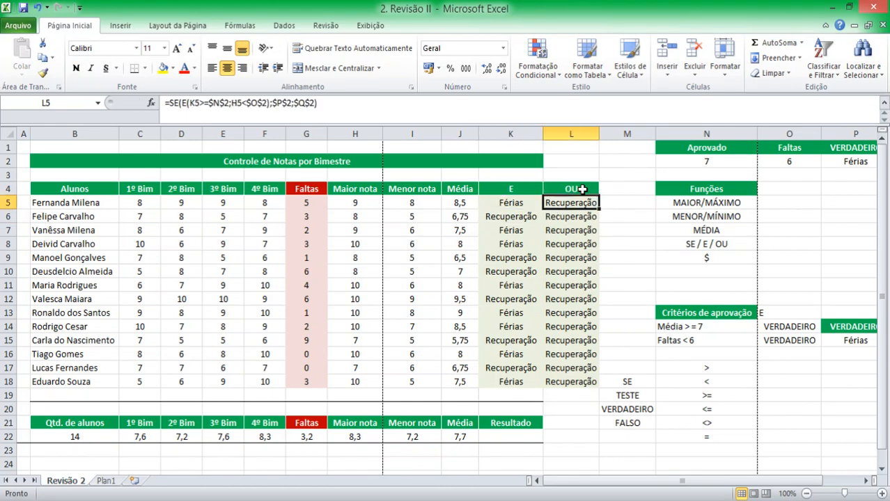
pyautogui.press('Right')
pyautogui.press('Right')
pyautogui.press('Right')
pyautogui.press('Down')
pyautogui.press('Down')
pyautogui.press('Down')
pyautogui.press('Down')
pyautogui.press('Down')
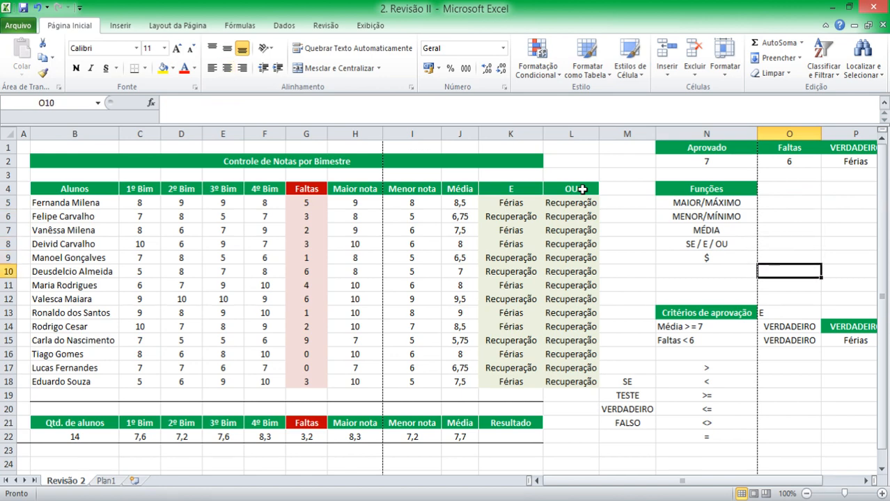
pyautogui.press('Down')
pyautogui.press('Down')
pyautogui.press('Down')
pyautogui.press('Down')
pyautogui.press('Left')
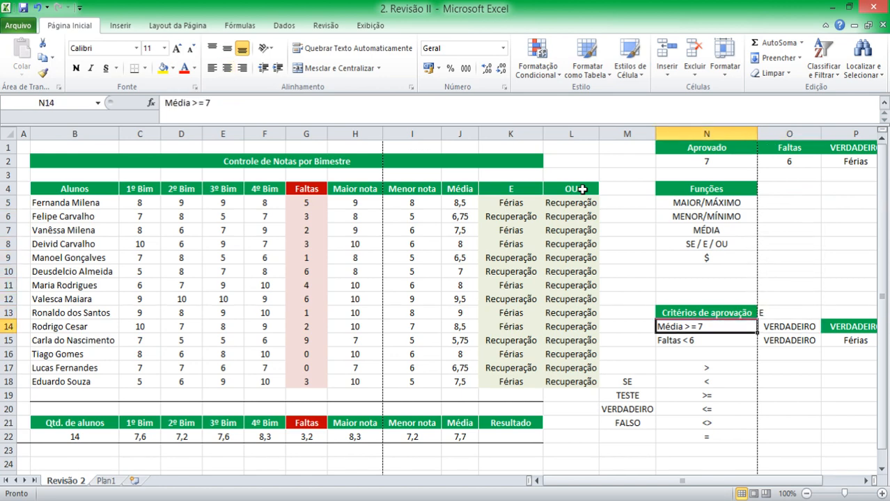
pyautogui.press('Right')
pyautogui.hotkey('shift', 'Down')
pyautogui.hotkey('shift', 'Down')
pyautogui.hotkey('shift', 'Down')
pyautogui.hotkey('shift', 'Down')
pyautogui.hotkey('shift', 'Down')
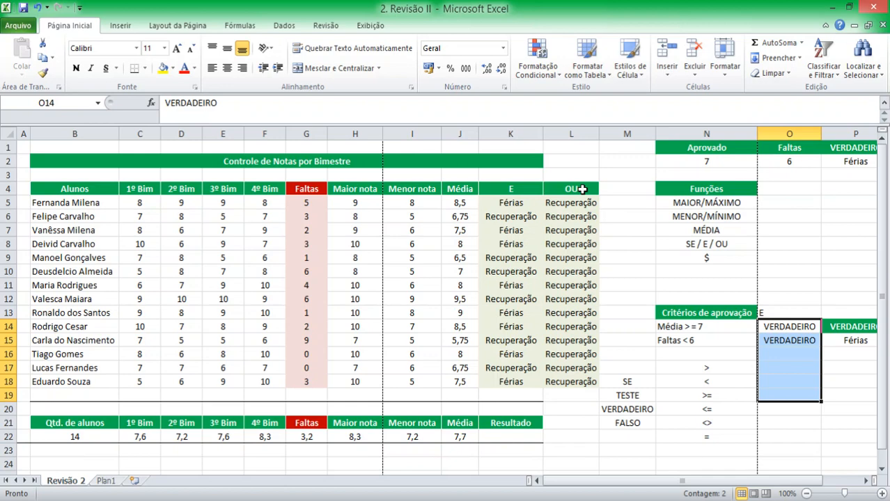
# Begin an SE formula in L5 with a nested OU whose first condition is J5>=$N$2
pyautogui.click(465, 202)
pyautogui.click(312, 202)
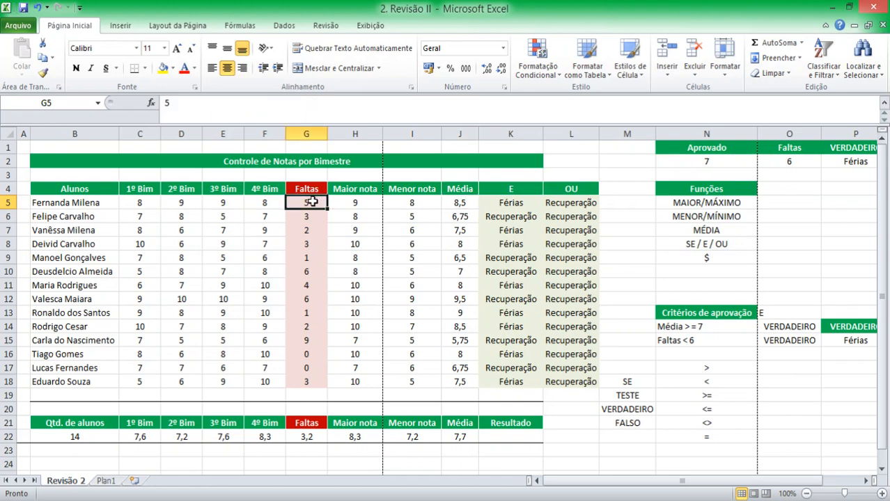
pyautogui.click(512, 203)
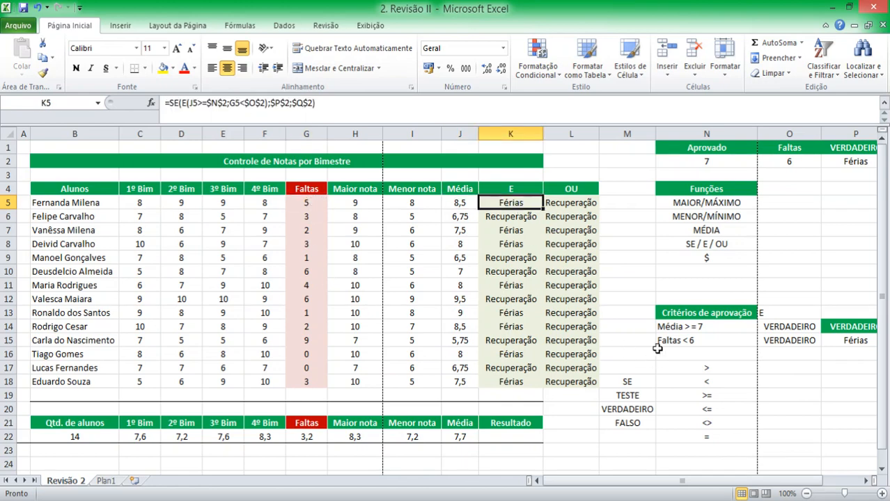
pyautogui.click(573, 205)
pyautogui.write('=SE(')
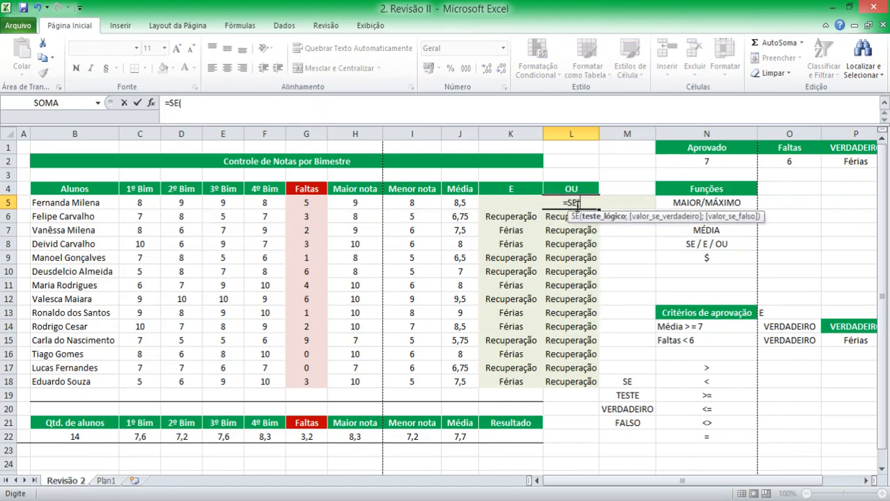
pyautogui.write('OU')
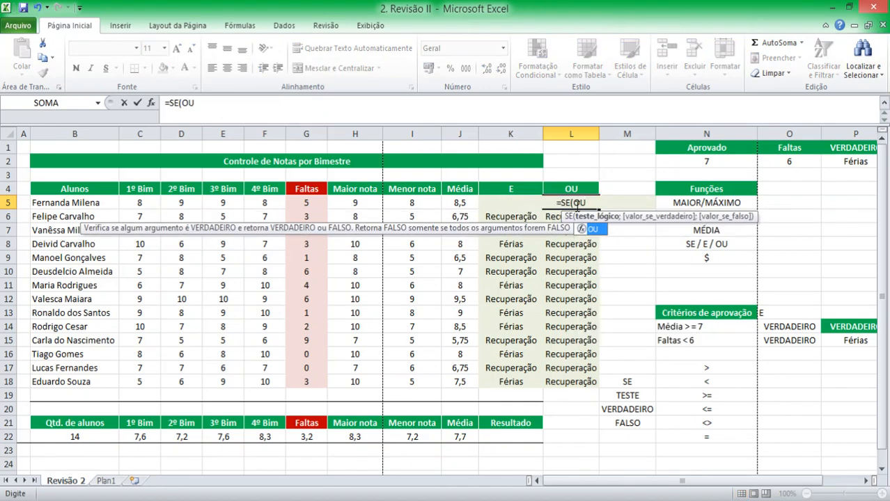
pyautogui.write('(')
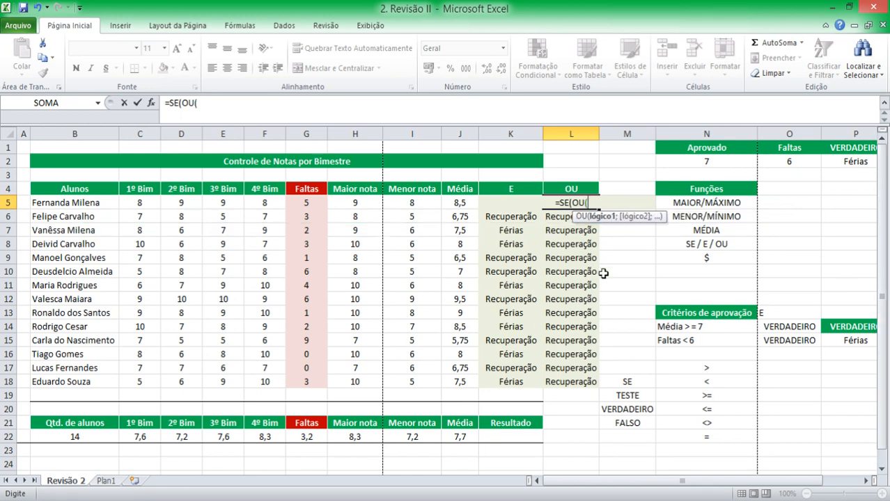
pyautogui.click(460, 201)
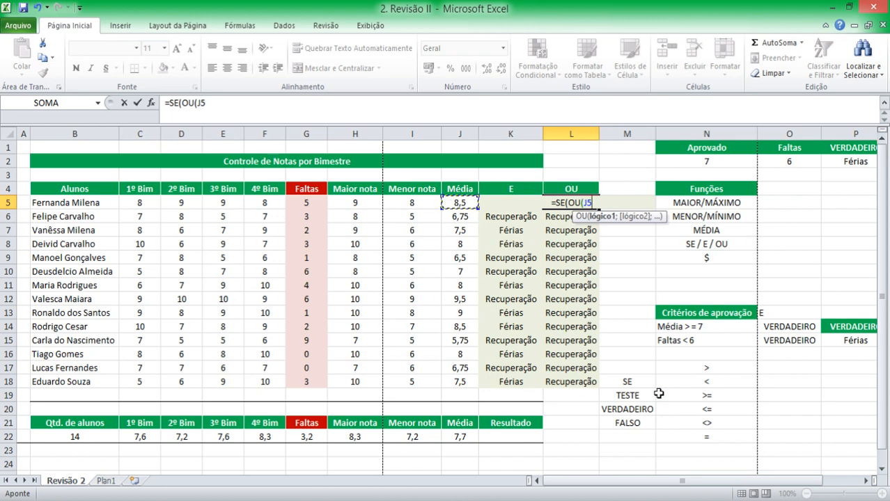
pyautogui.write('>=')
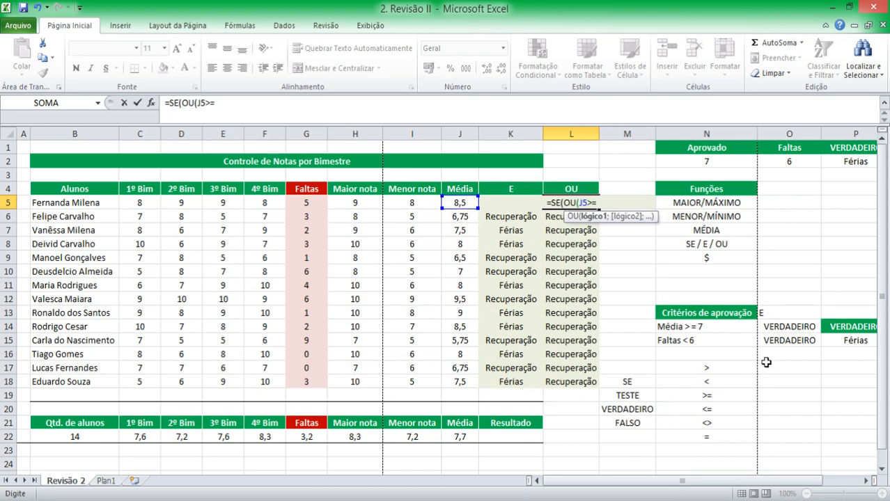
pyautogui.click(736, 160)
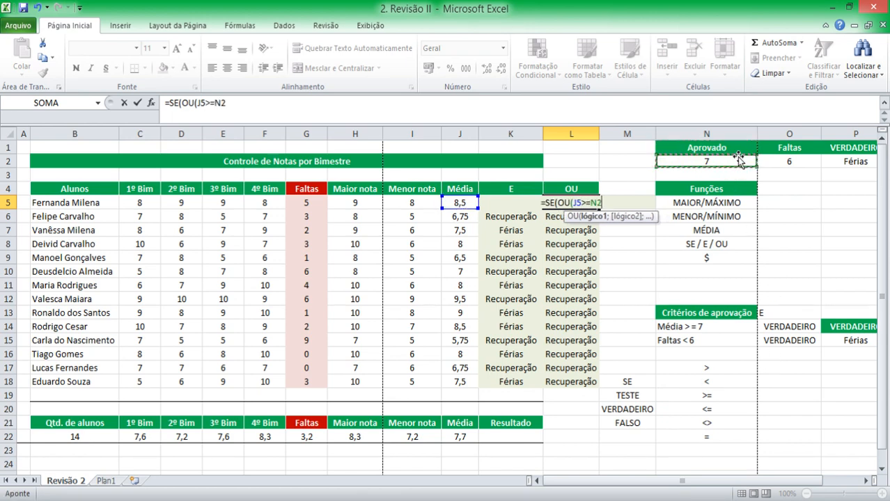
pyautogui.press('F4')
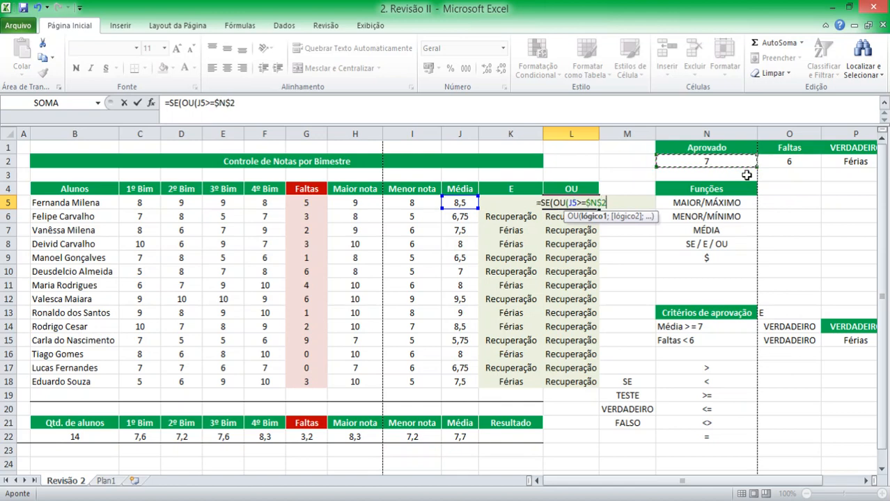
pyautogui.write(';')
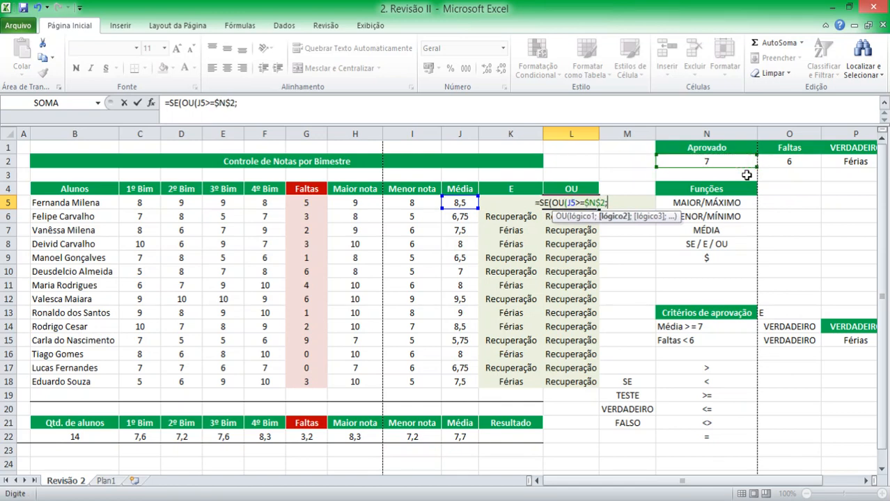
# Add G5<$O$2 as the second OU condition in L5 and close the OU function
pyautogui.click(305, 201)
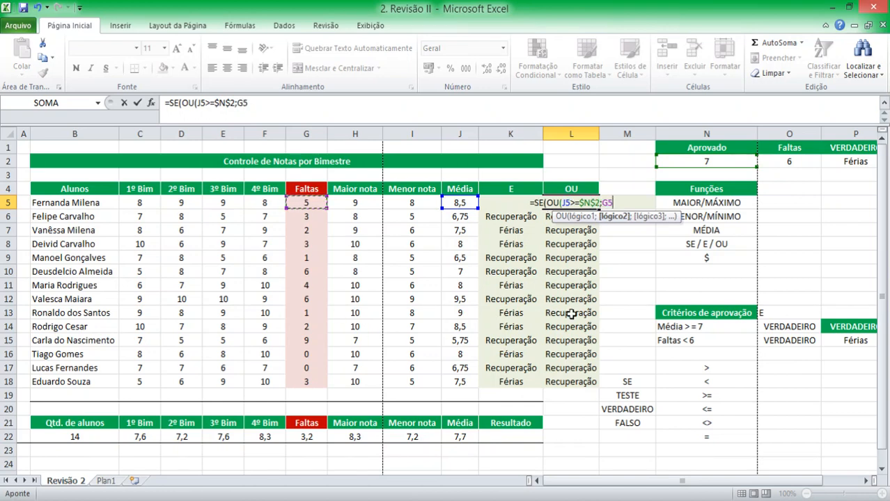
pyautogui.write('<')
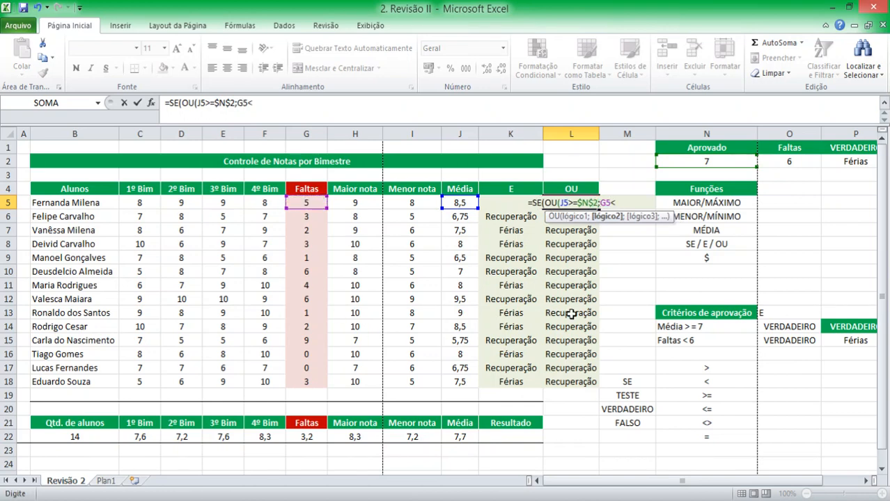
pyautogui.click(790, 161)
pyautogui.press('F4')
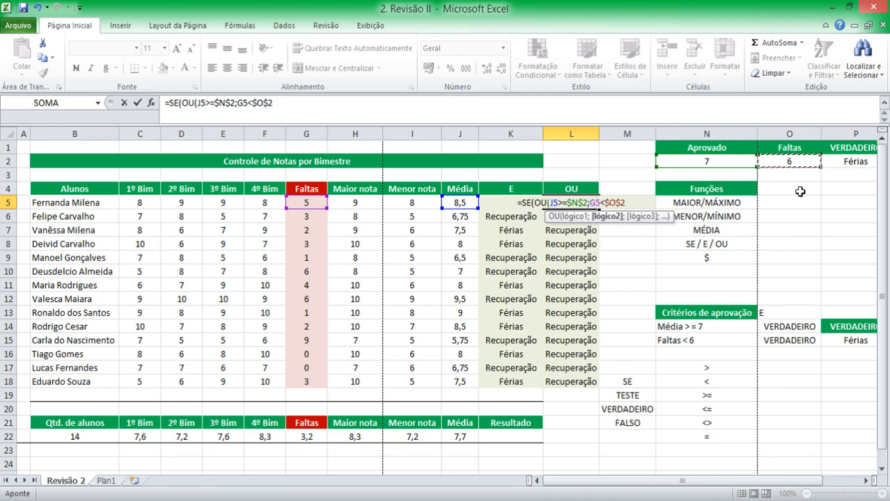
pyautogui.write(');"')
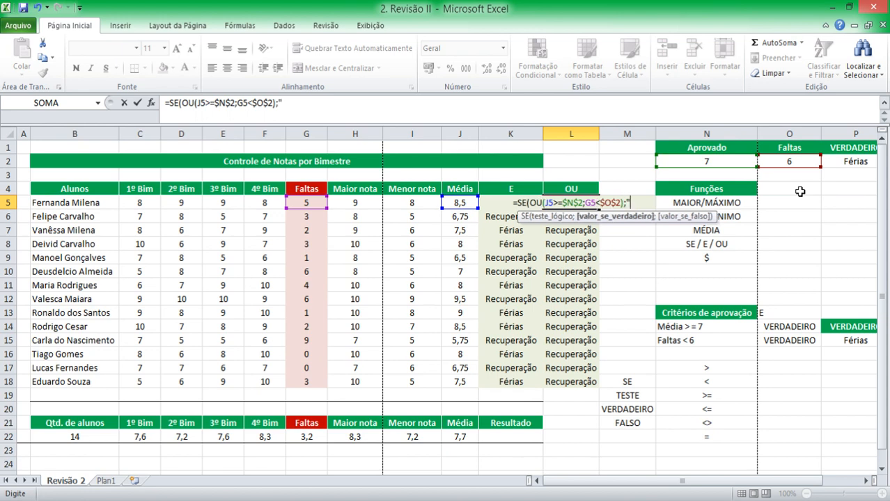
pyautogui.write('VERD')
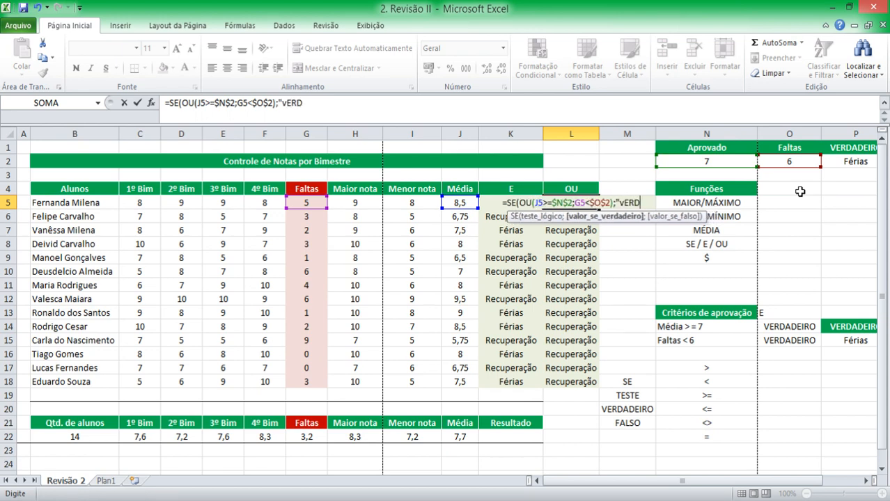
pyautogui.press('BackSpace')
pyautogui.press('BackSpace')
pyautogui.press('BackSpace')
pyautogui.press('BackSpace')
pyautogui.press('BackSpace')
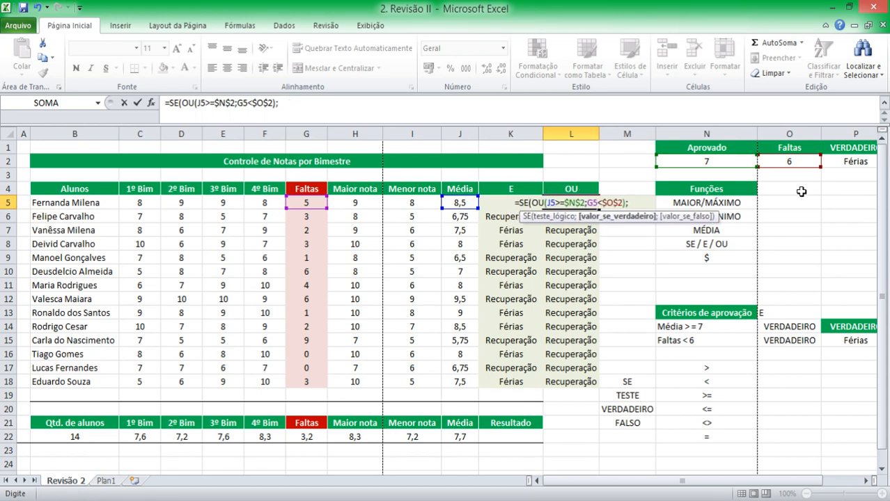
# Complete the L5 formula with $P$2 as the true value and $Q$2 as the false value
pyautogui.click(838, 161)
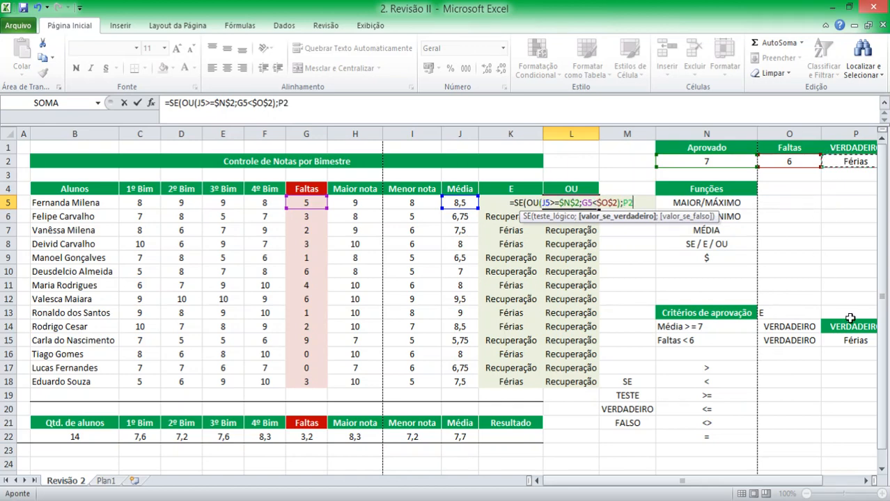
pyautogui.press('F4')
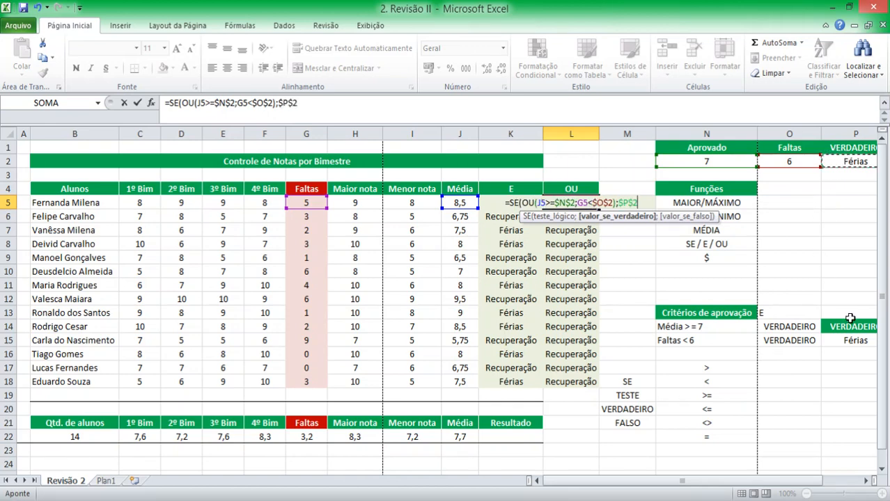
pyautogui.write(';')
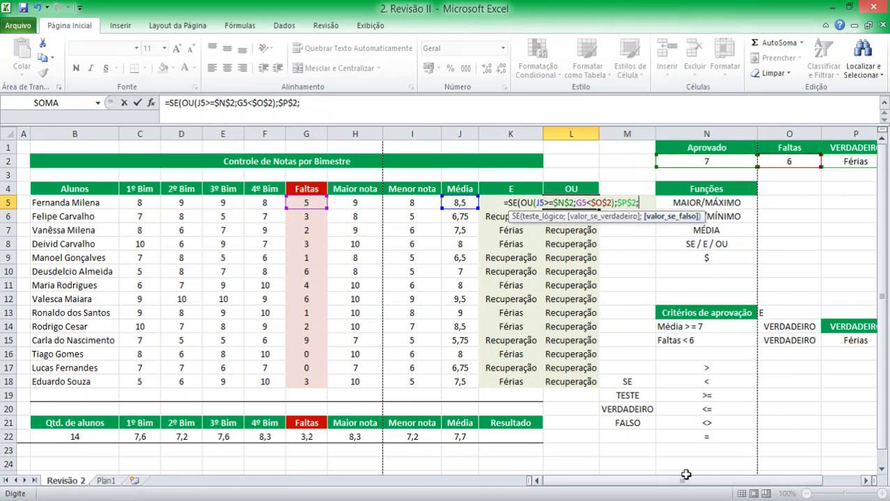
pyautogui.moveTo(684, 481); pyautogui.dragTo(731, 480)
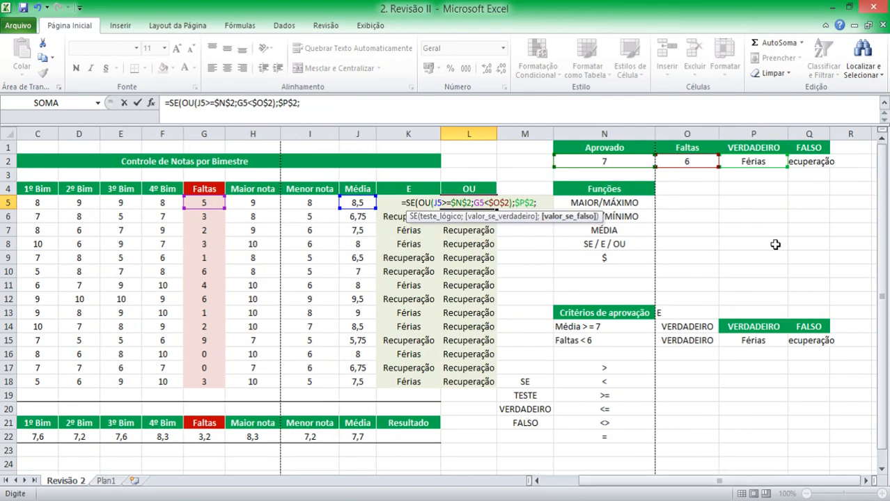
pyautogui.click(796, 158)
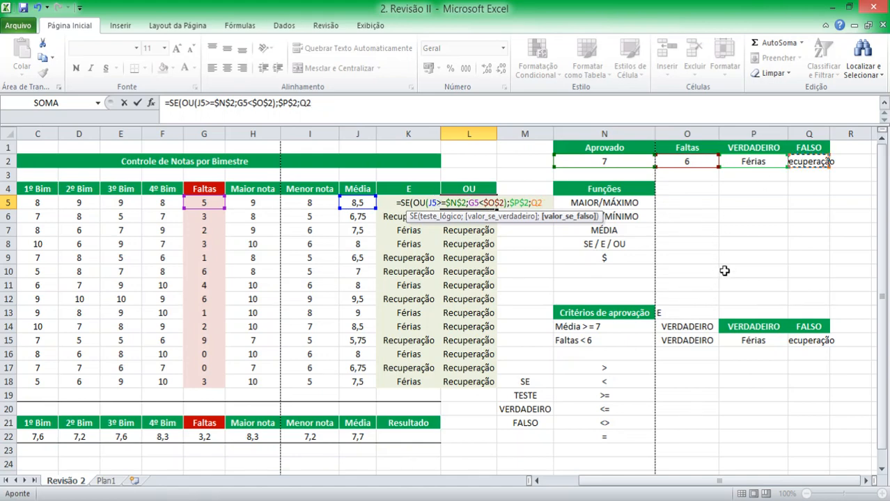
pyautogui.press('F4')
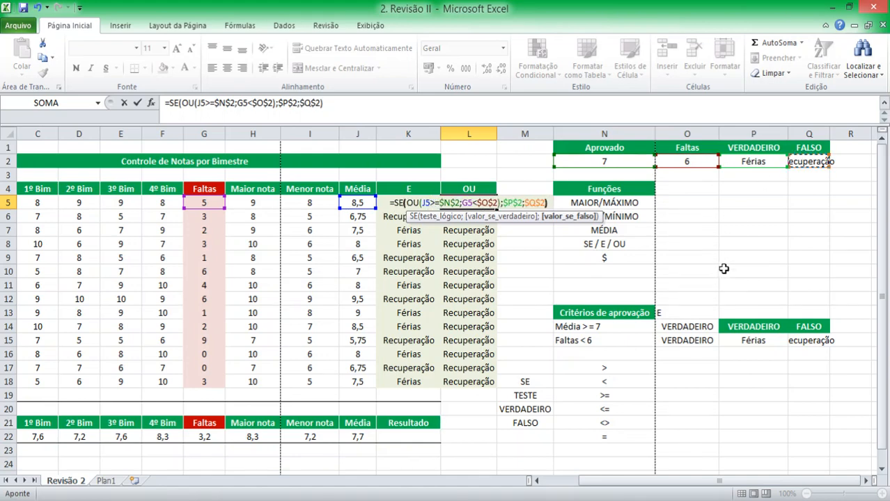
pyautogui.press('Return')
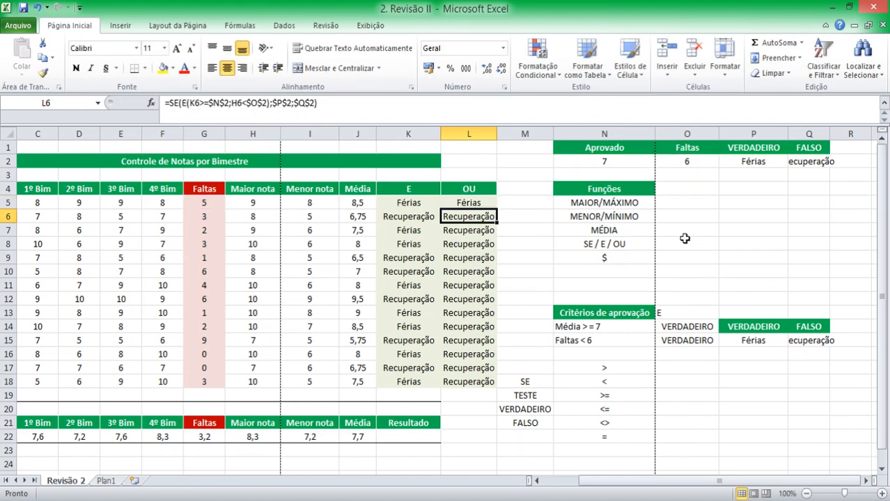
# Fill the SE/OU formula from L5 down through L18
pyautogui.click(472, 202)
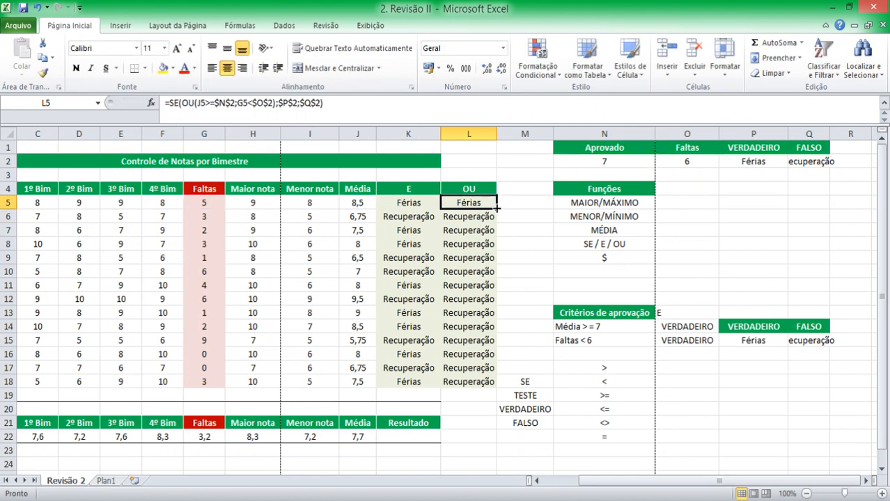
pyautogui.doubleClick(496, 208)
pyautogui.click(447, 287)
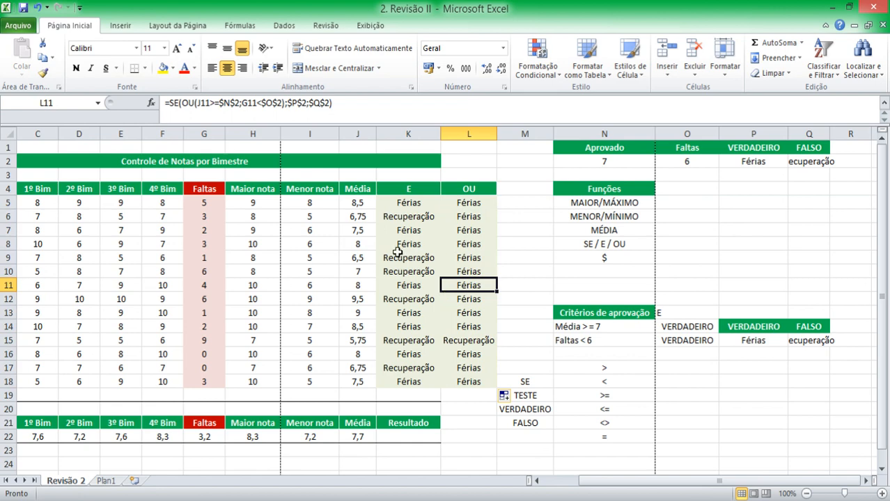
# Examine the OU column results, checking row 9 and row 15's Média and Faltas against the approval criteria
pyautogui.moveTo(475, 257); pyautogui.dragTo(204, 260)
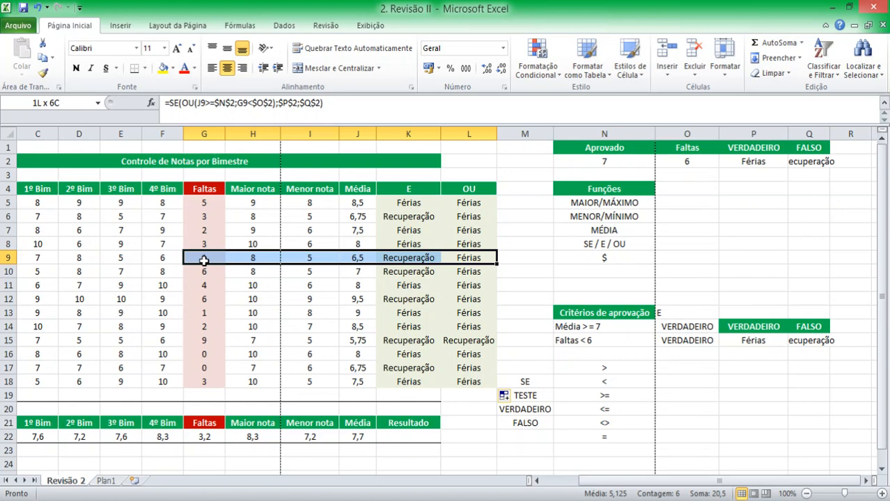
pyautogui.moveTo(464, 202); pyautogui.dragTo(453, 371)
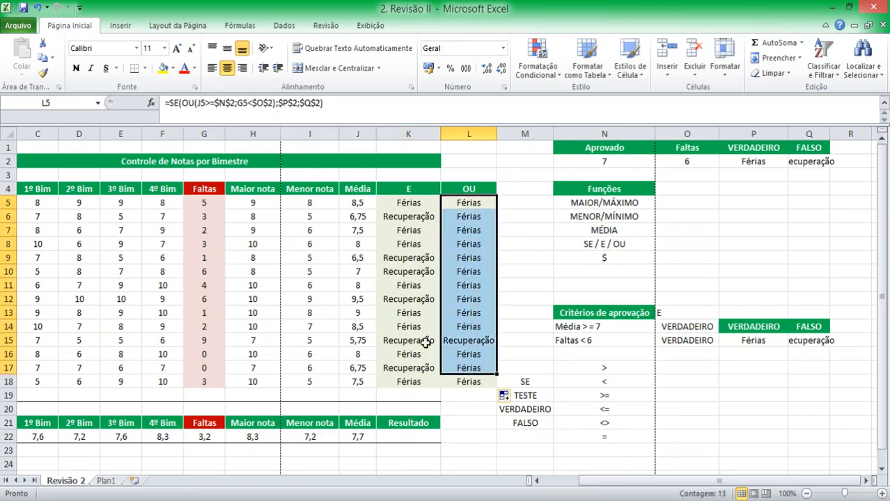
pyautogui.click(479, 245)
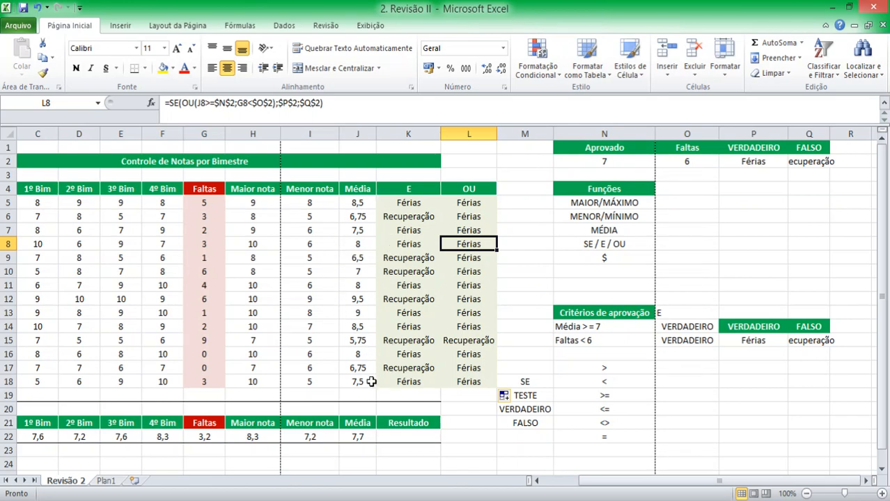
pyautogui.click(363, 341)
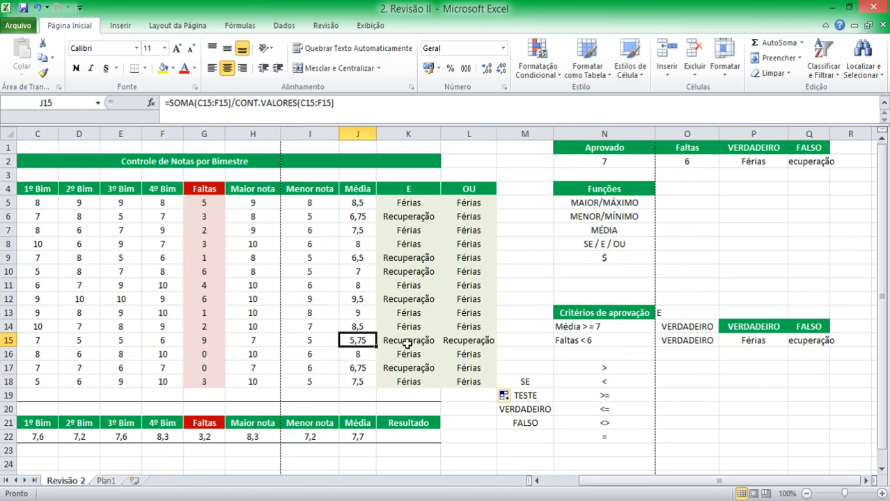
pyautogui.click(207, 342)
pyautogui.click(451, 344)
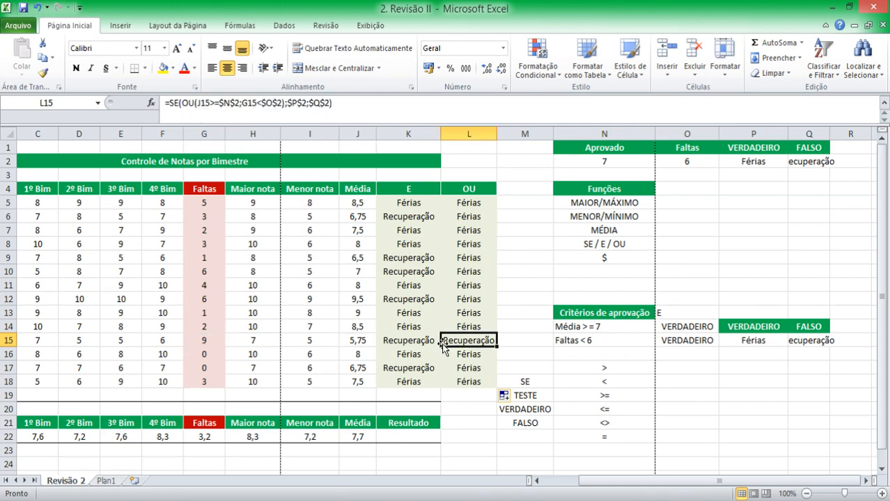
pyautogui.click(356, 342)
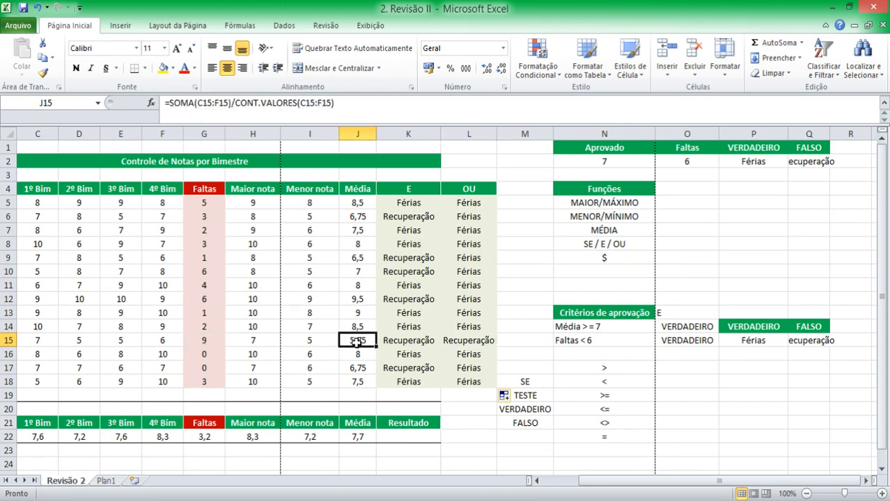
pyautogui.click(209, 337)
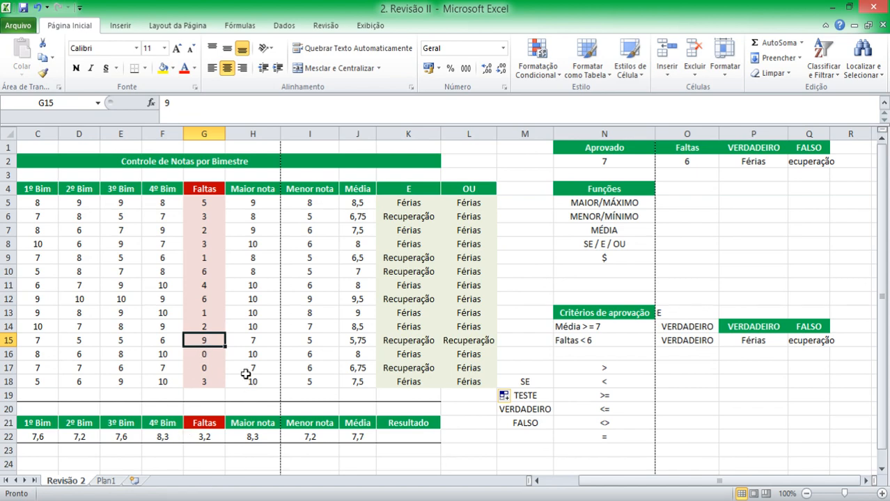
# Overwrite the Média in J5 with 6 to test the E and OU results in row 5
pyautogui.click(396, 206)
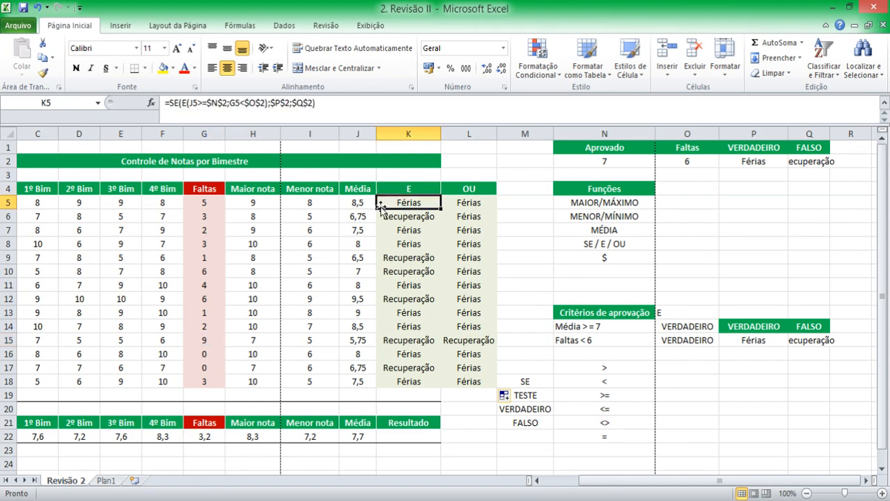
pyautogui.click(362, 201)
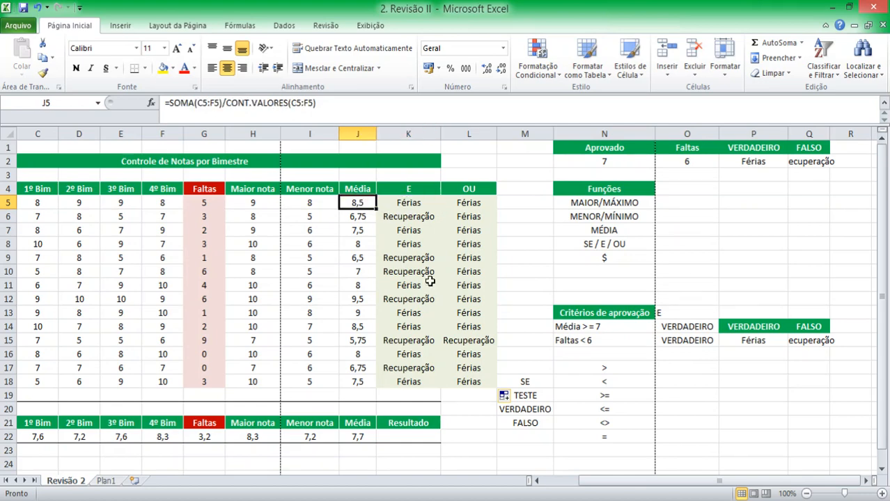
pyautogui.write('6')
pyautogui.press('Return')
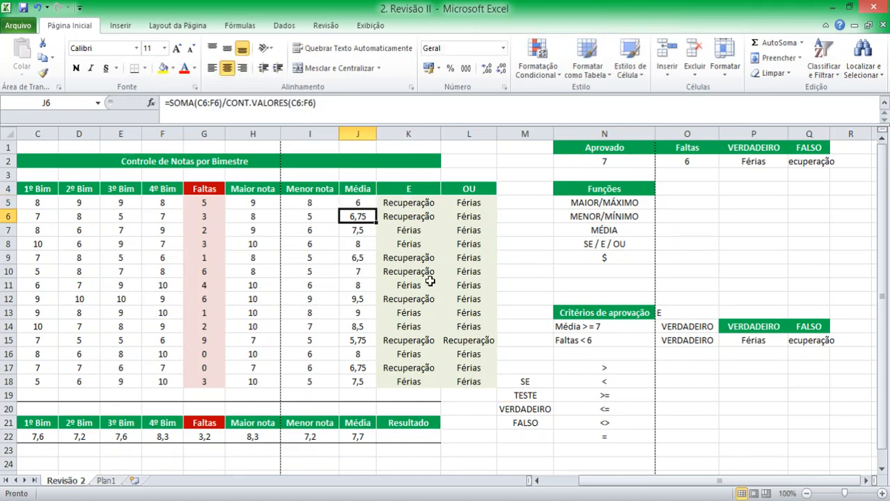
# Set the Faltas in G5 to 2 to test the E and OU results in row 5
pyautogui.click(193, 207)
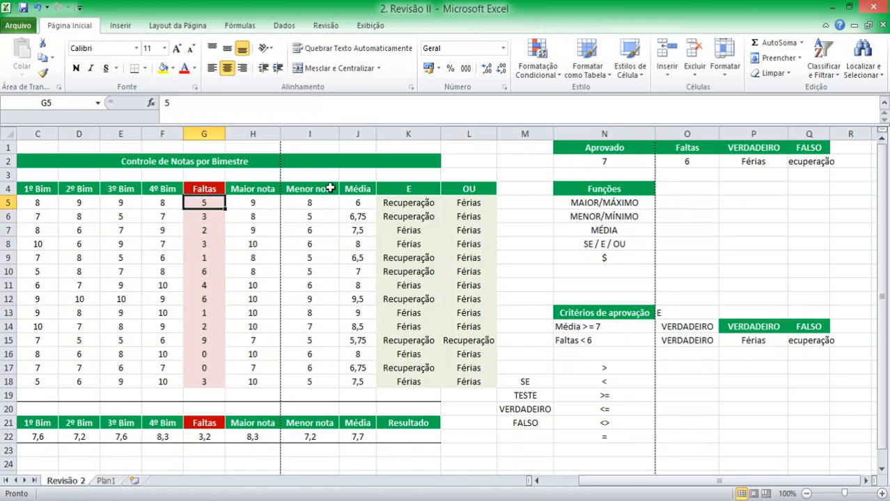
pyautogui.write('6')
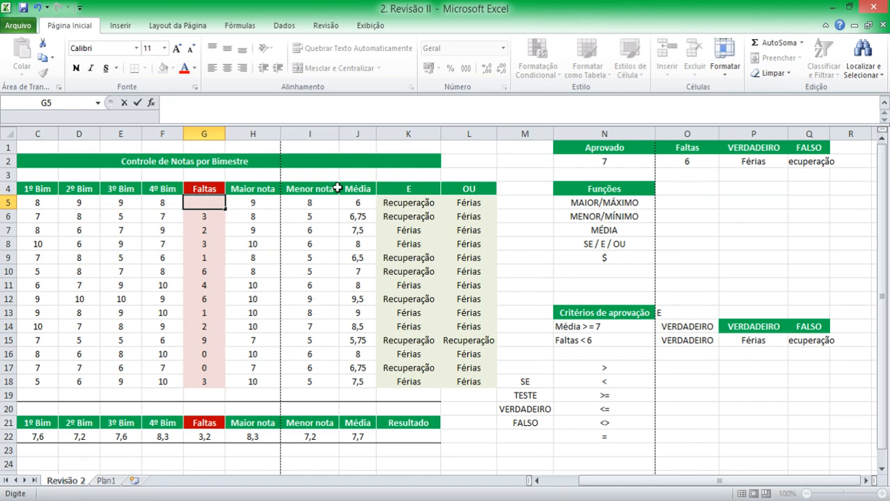
pyautogui.press('Return')
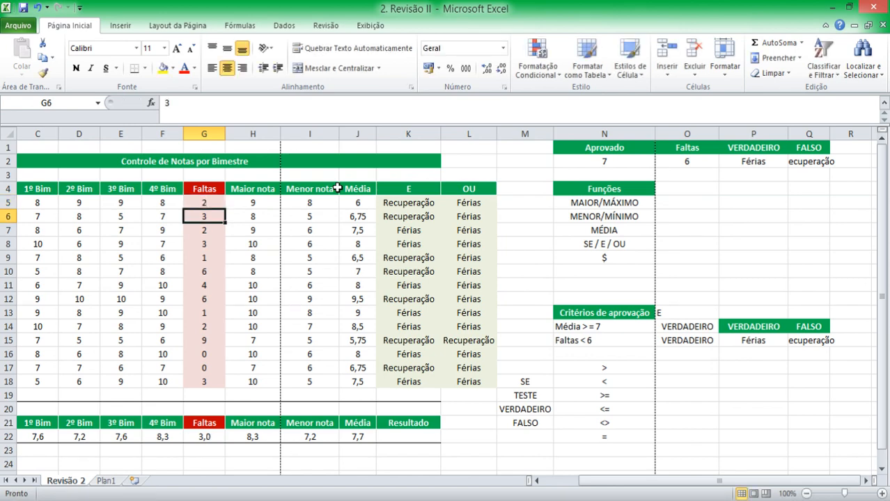
pyautogui.press('Up')
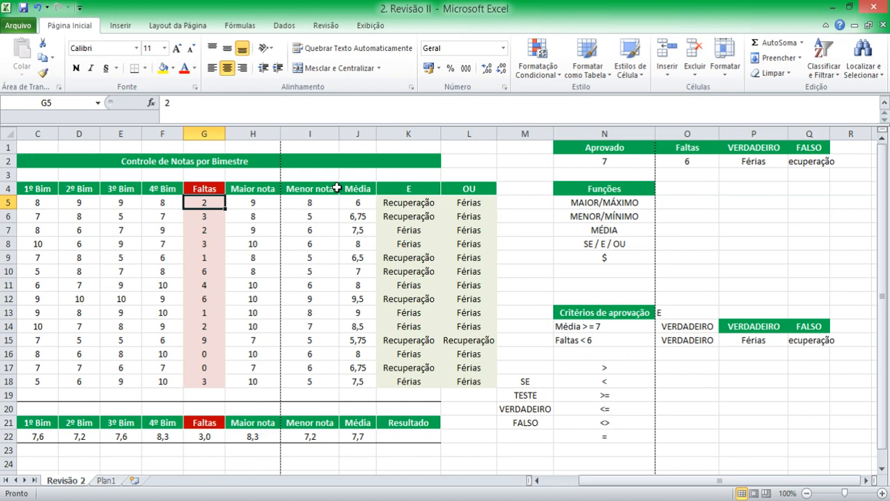
# Compare the E and OU results and formulas in rows 5 through 11 against the Média and Faltas criteria
pyautogui.click(475, 202)
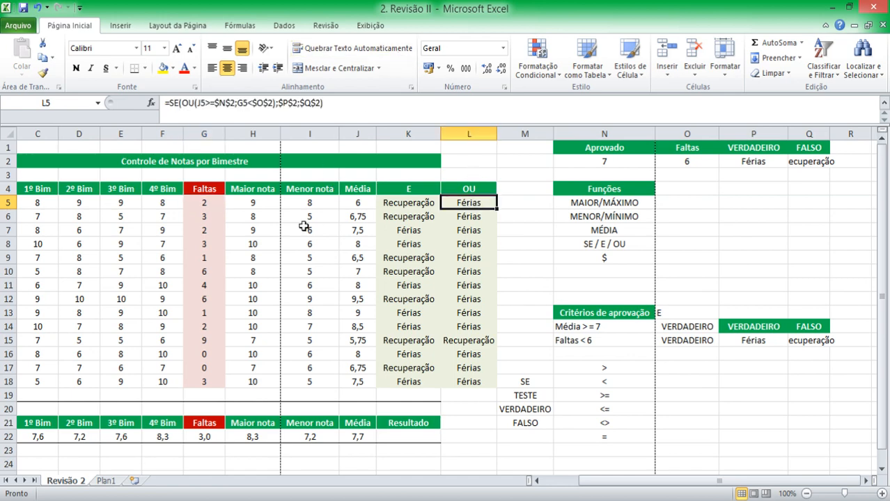
pyautogui.click(408, 200)
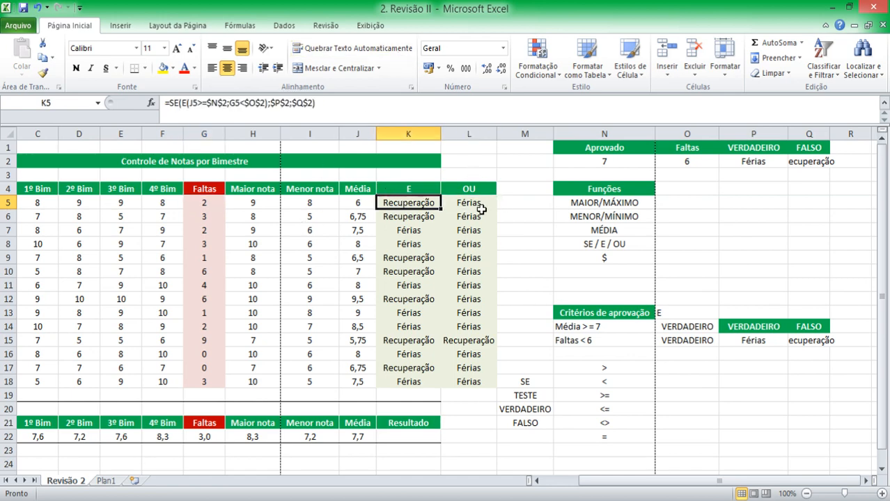
pyautogui.click(479, 214)
pyautogui.click(460, 269)
pyautogui.click(379, 283)
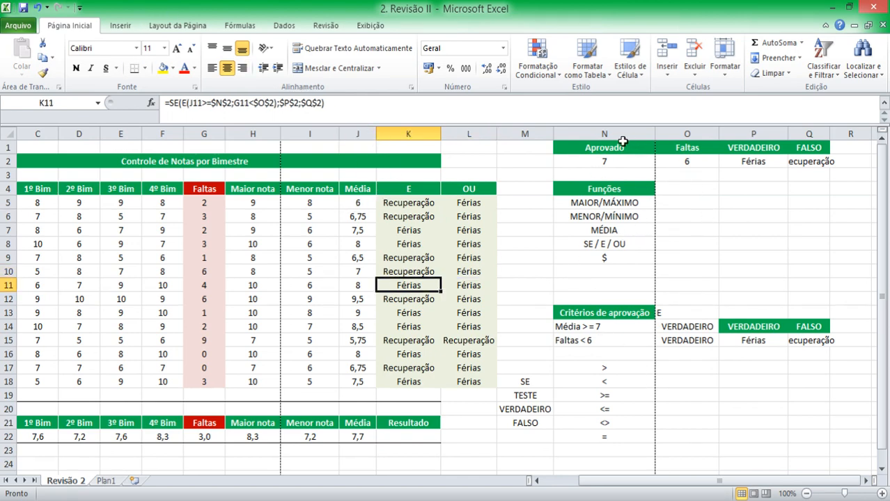
pyautogui.click(418, 229)
pyautogui.click(488, 229)
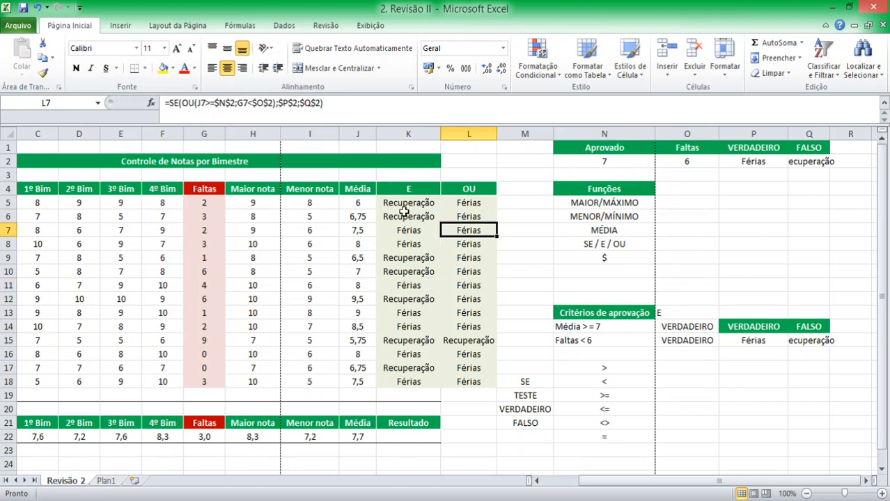
pyautogui.click(490, 255)
pyautogui.click(395, 287)
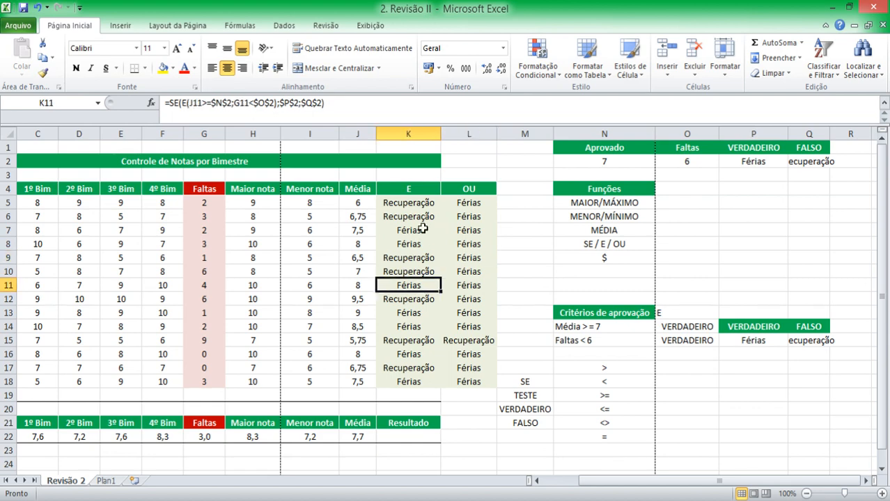
pyautogui.click(416, 201)
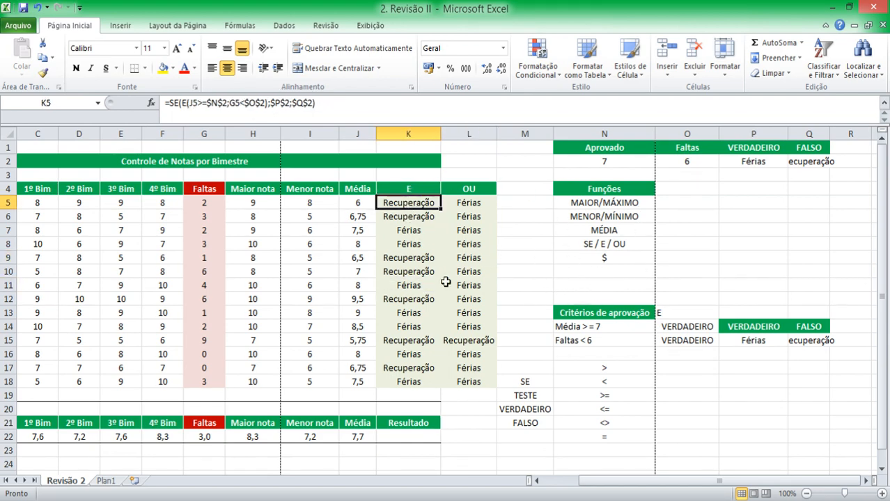
# Examine the SE/E formula in K7 argument by argument without changing it, and compare it with the SE/OU formula in L7
pyautogui.click(402, 229)
pyautogui.click(194, 102)
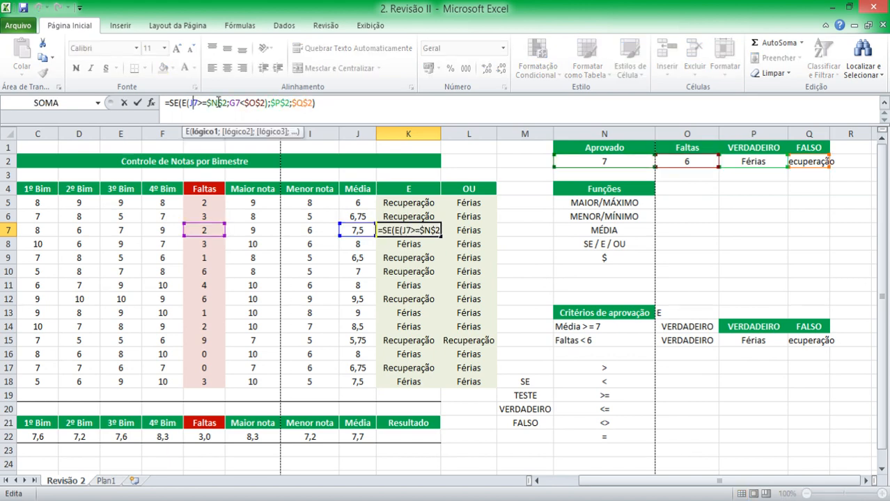
pyautogui.click(219, 102)
pyautogui.click(237, 102)
pyautogui.click(271, 102)
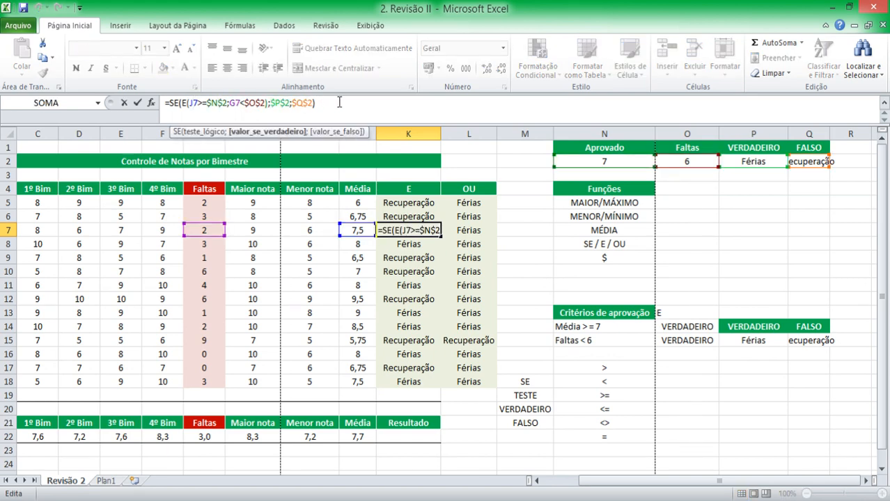
pyautogui.click(203, 102)
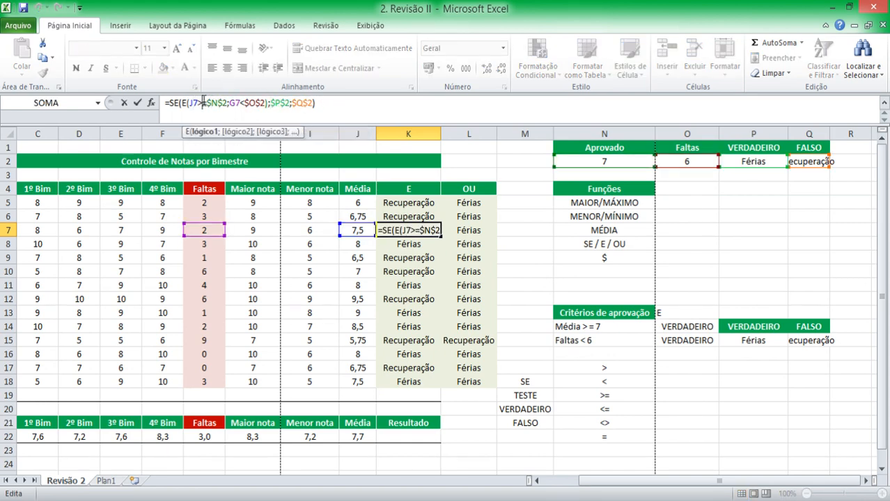
pyautogui.click(232, 101)
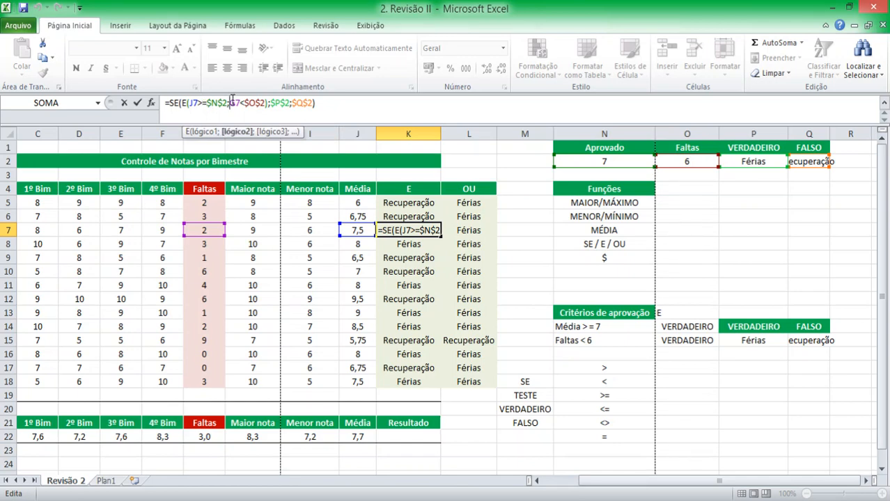
pyautogui.doubleClick(285, 102)
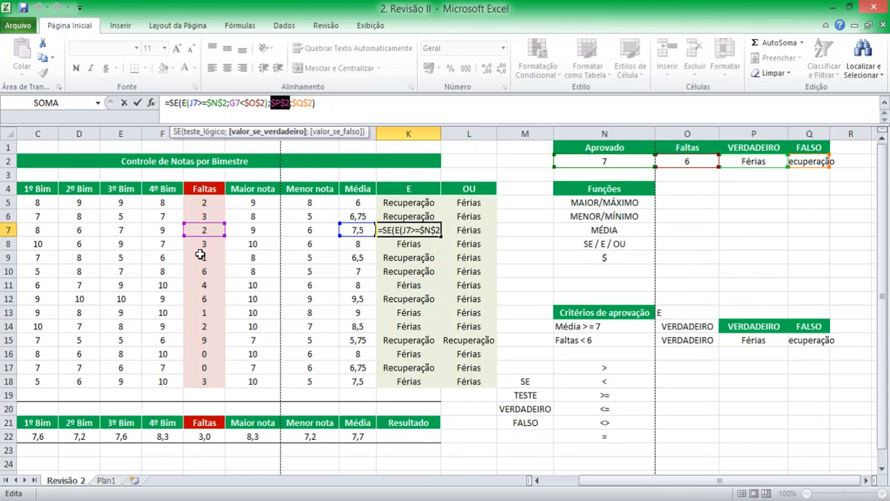
pyautogui.press('Escape')
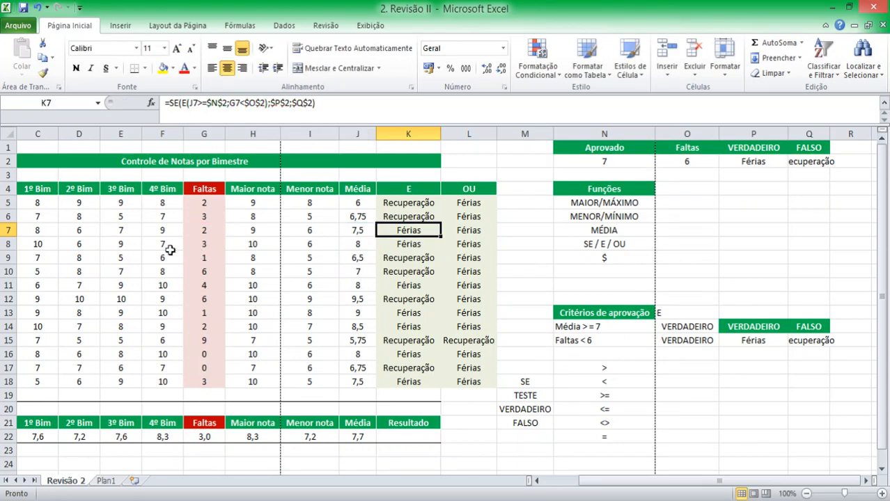
pyautogui.click(447, 233)
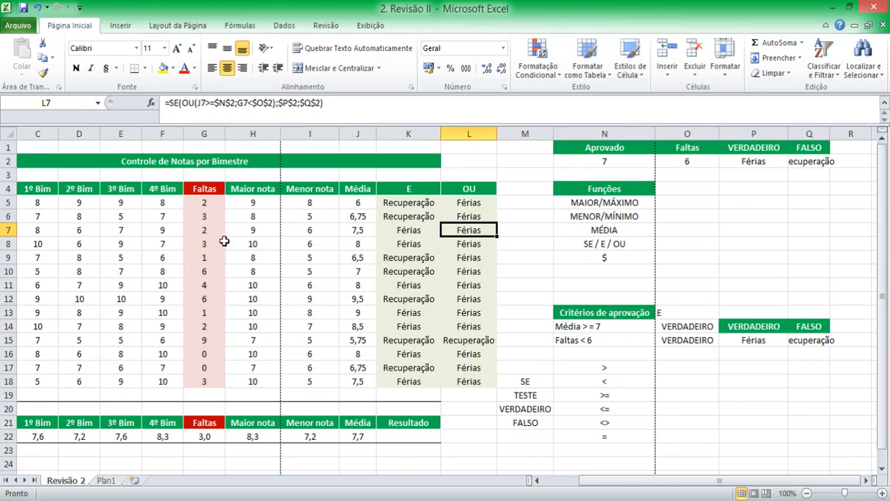
pyautogui.click(535, 295)
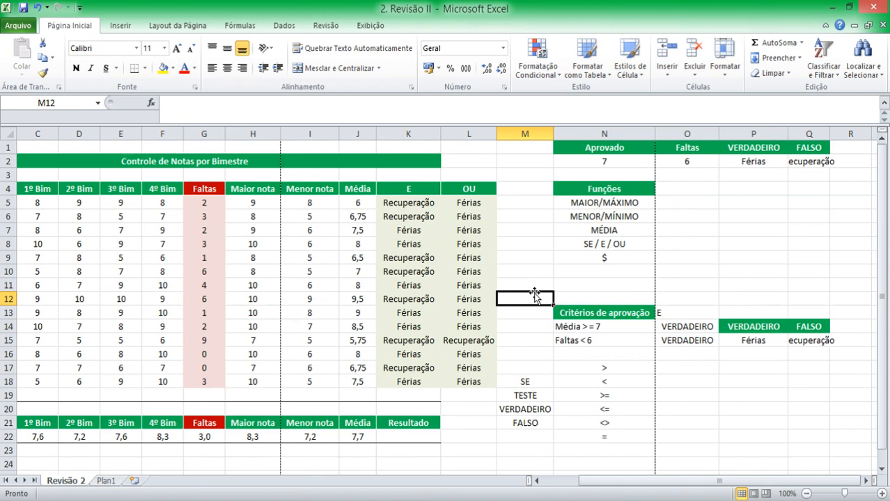